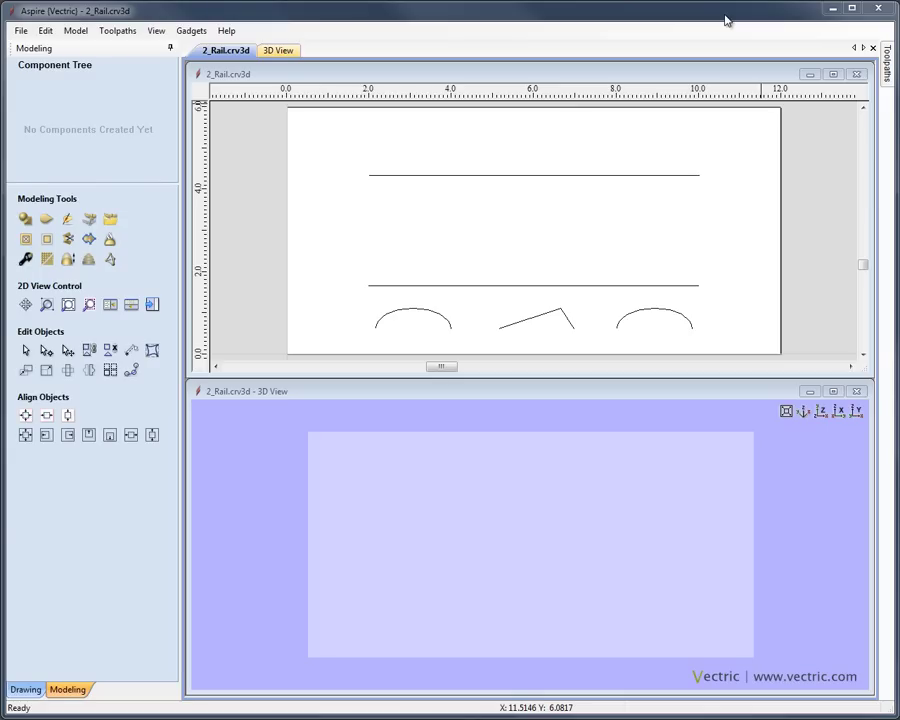
# - Create a Two Rail Sweep using the upper and lower horizontal lines as rails and the first arc as cross section
pyautogui.click(66, 688)
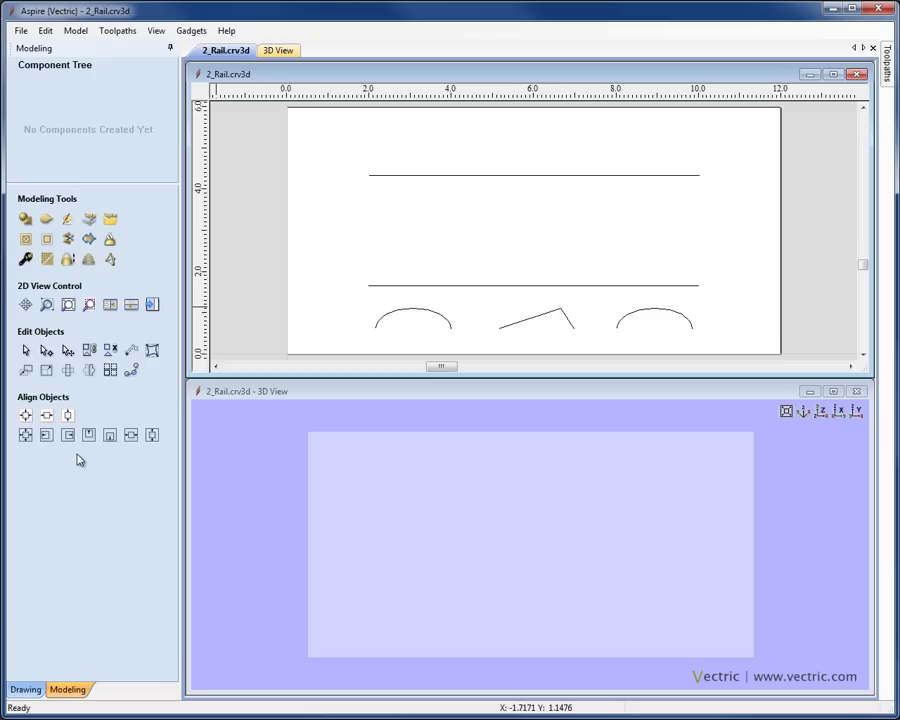
pyautogui.click(46, 222)
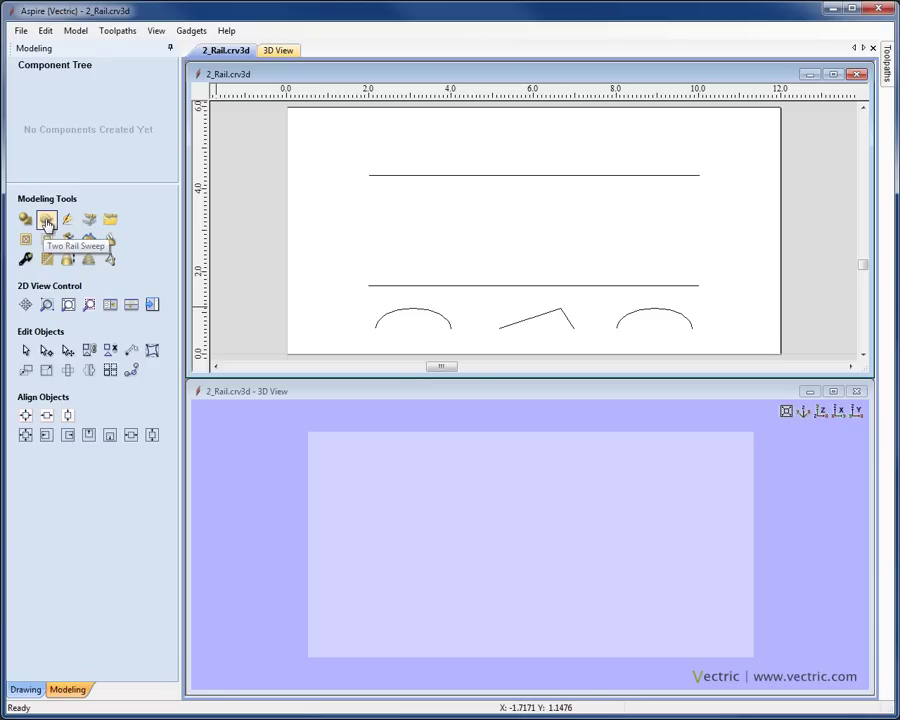
pyautogui.click(46, 222)
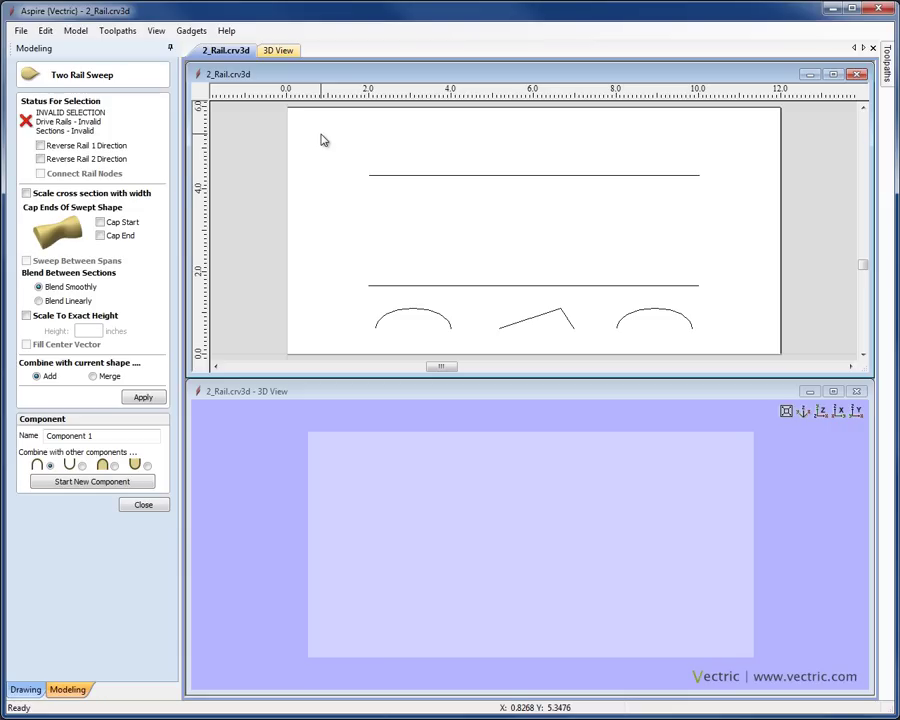
pyautogui.click(386, 176)
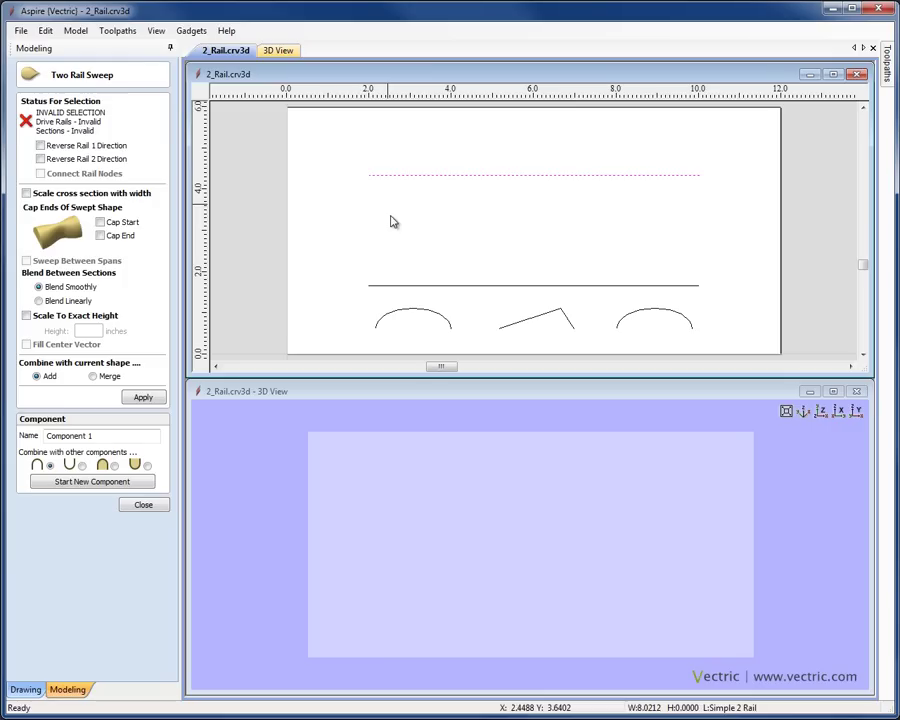
pyautogui.keyDown('shift'); pyautogui.click(400, 290); pyautogui.keyUp('shift')
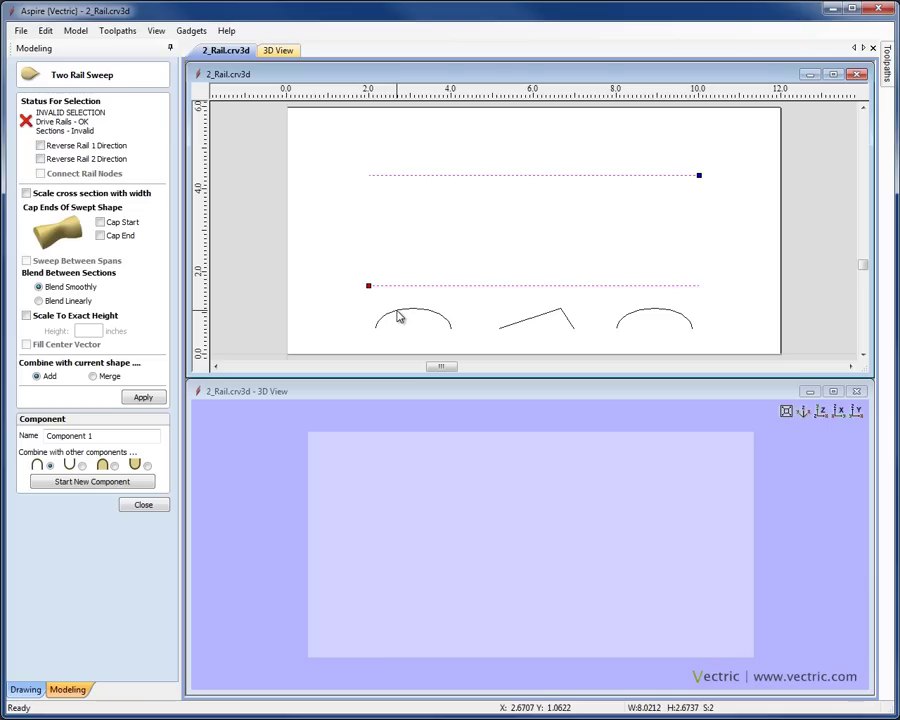
pyautogui.keyDown('shift'); pyautogui.click(398, 317); pyautogui.keyUp('shift')
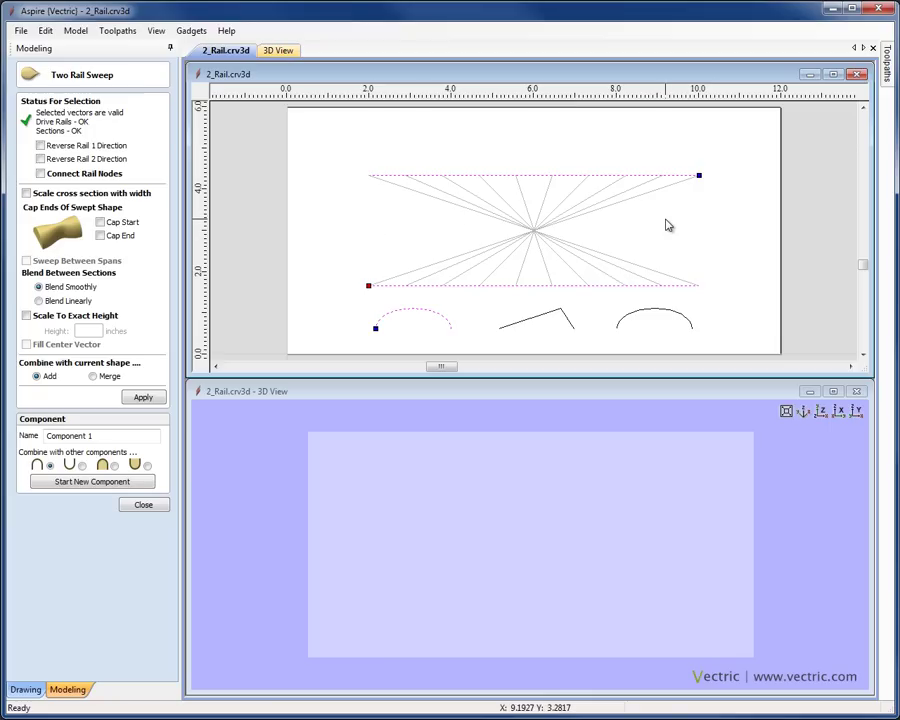
pyautogui.click(143, 398)
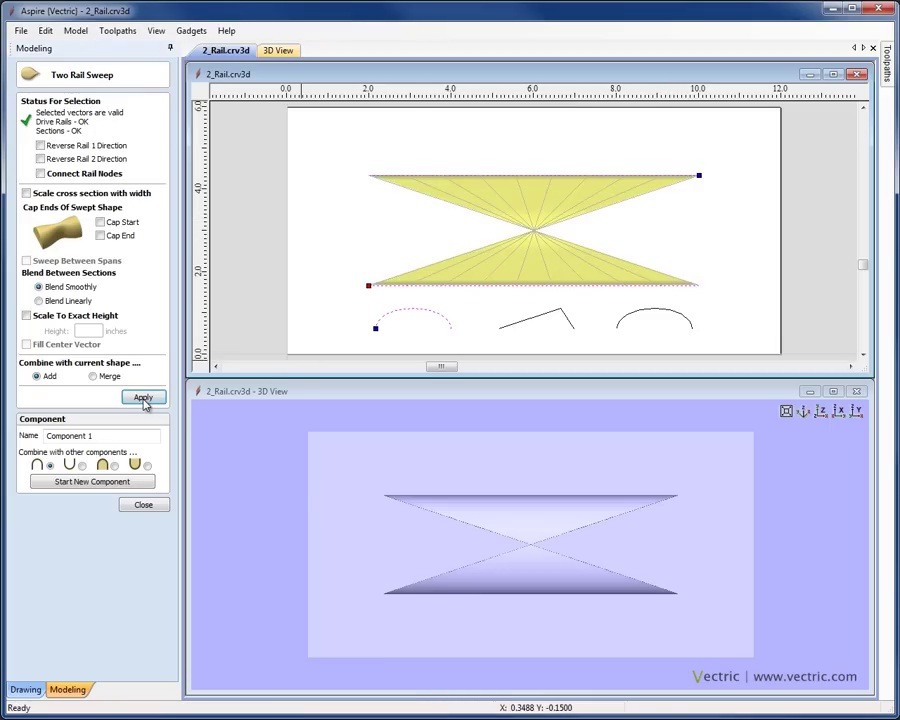
pyautogui.moveTo(468, 573); pyautogui.dragTo(482, 551)
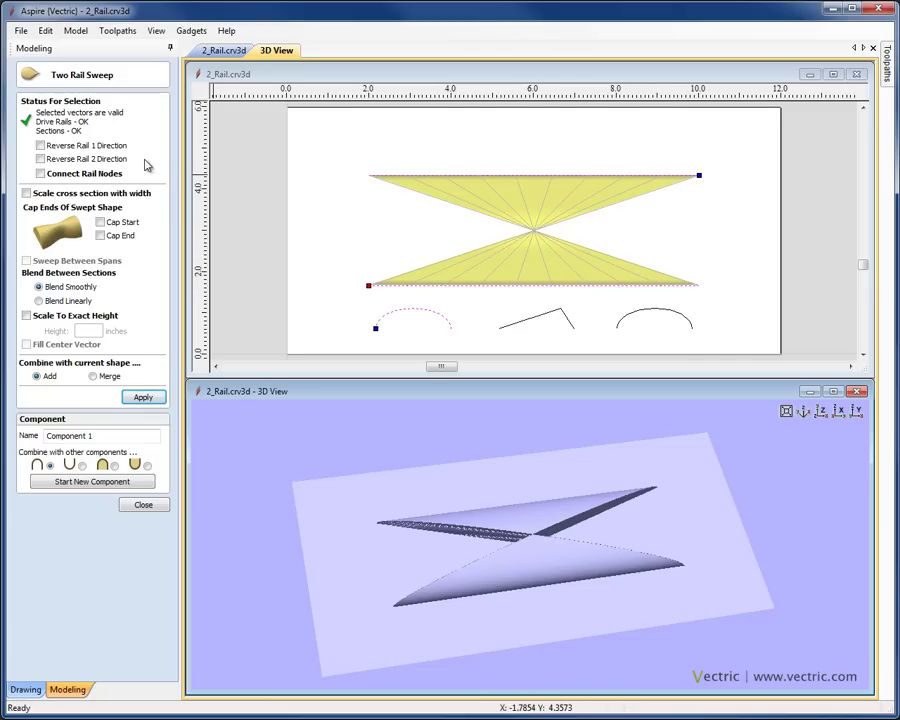
# - Reverse the direction of rail 1 so both rails of the sweep run the same way
pyautogui.click(41, 146)
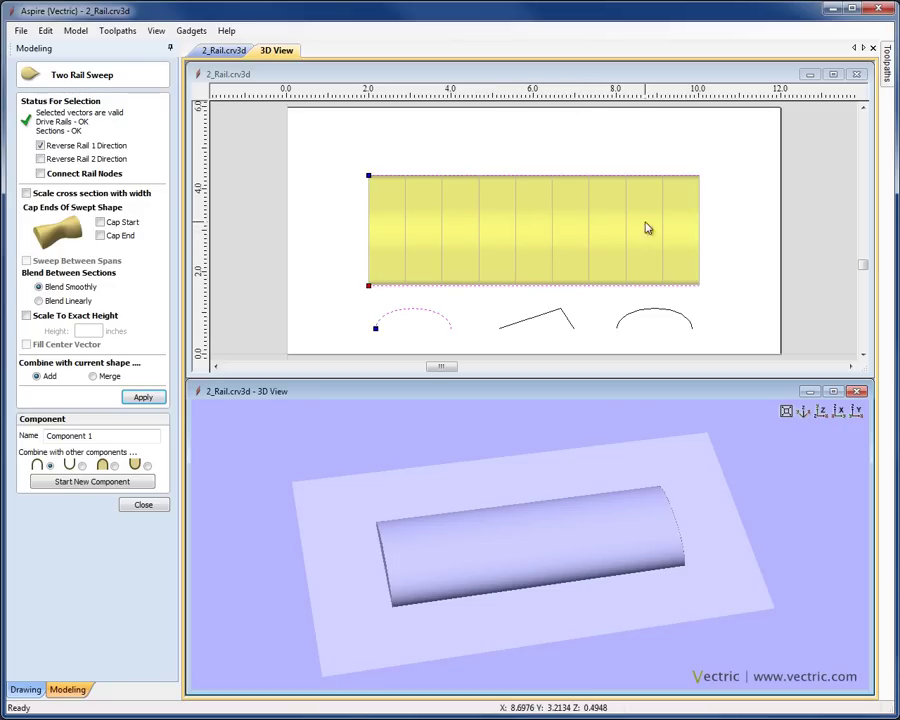
pyautogui.moveTo(565, 587)
pyautogui.mouseDown()
pyautogui.moveTo(611, 508)
pyautogui.moveTo(587, 551)
pyautogui.moveTo(649, 567)
pyautogui.moveTo(554, 611)
pyautogui.moveTo(619, 603)
pyautogui.moveTo(558, 538)
pyautogui.moveTo(560, 605)
pyautogui.mouseUp()
pyautogui.scroll(3, 575, 550)
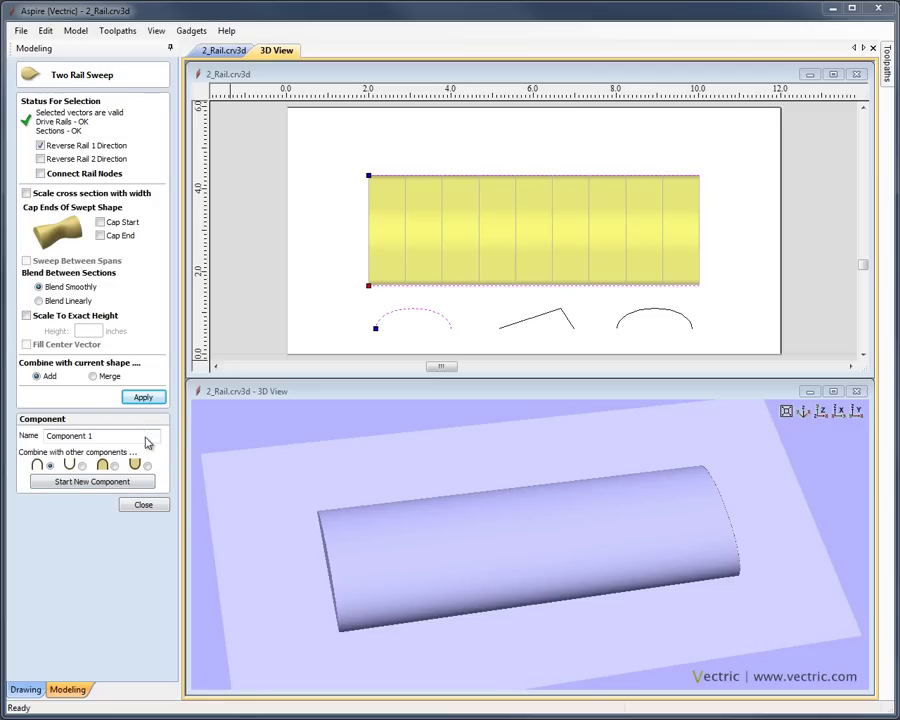
# - Name the swept component "2 rail sweep" and finish the Two Rail Sweep
pyautogui.moveTo(157, 431); pyautogui.dragTo(54, 440)
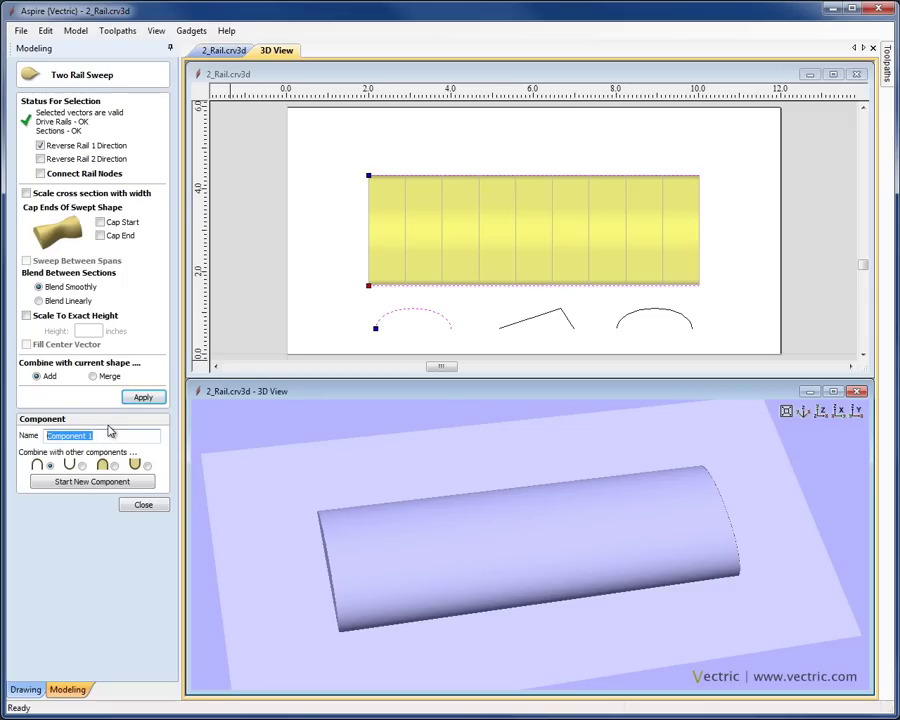
pyautogui.write('2 rail sweep')
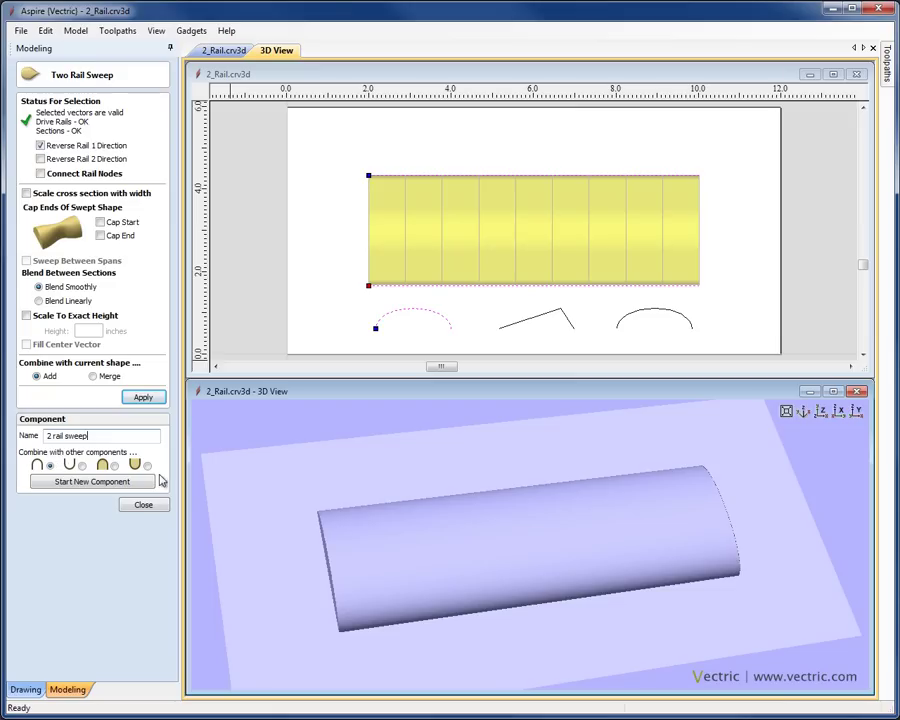
pyautogui.click(144, 507)
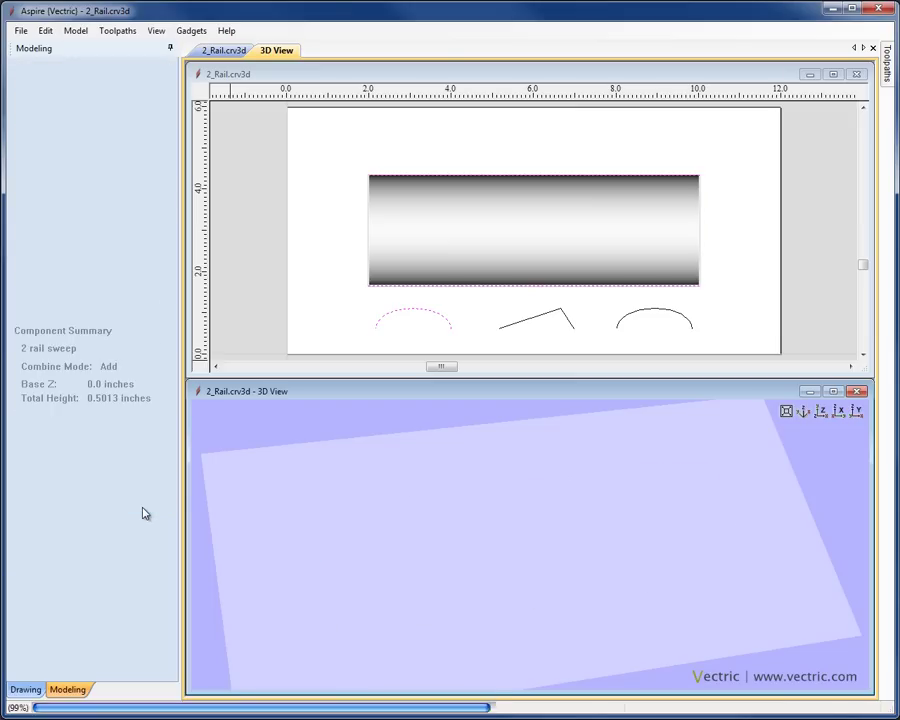
# - Delete the "2 rail sweep" component
pyautogui.click(312, 242)
pyautogui.click(379, 229)
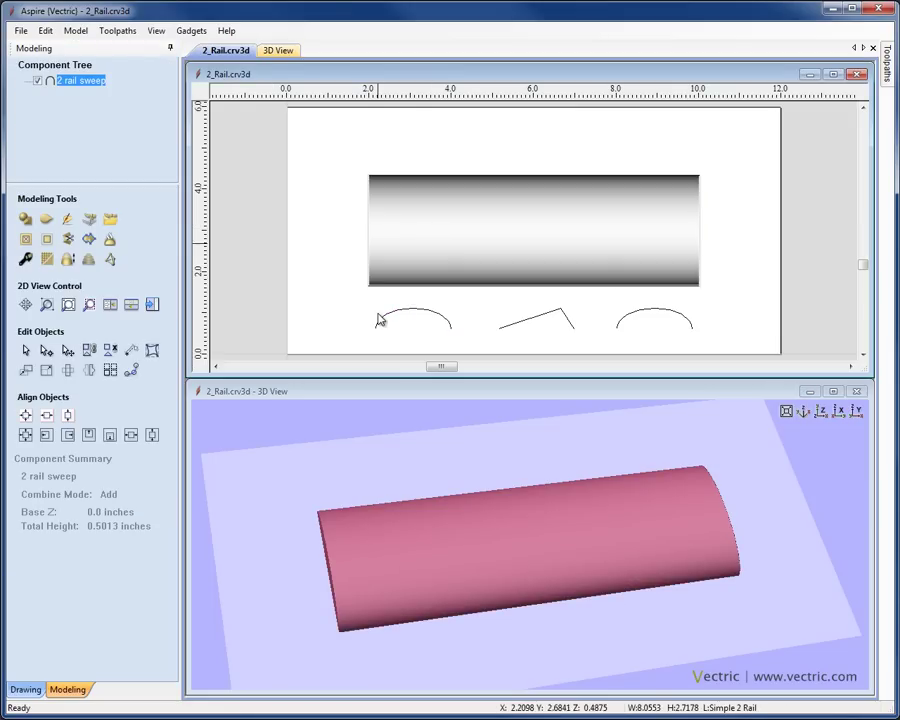
pyautogui.click(260, 267)
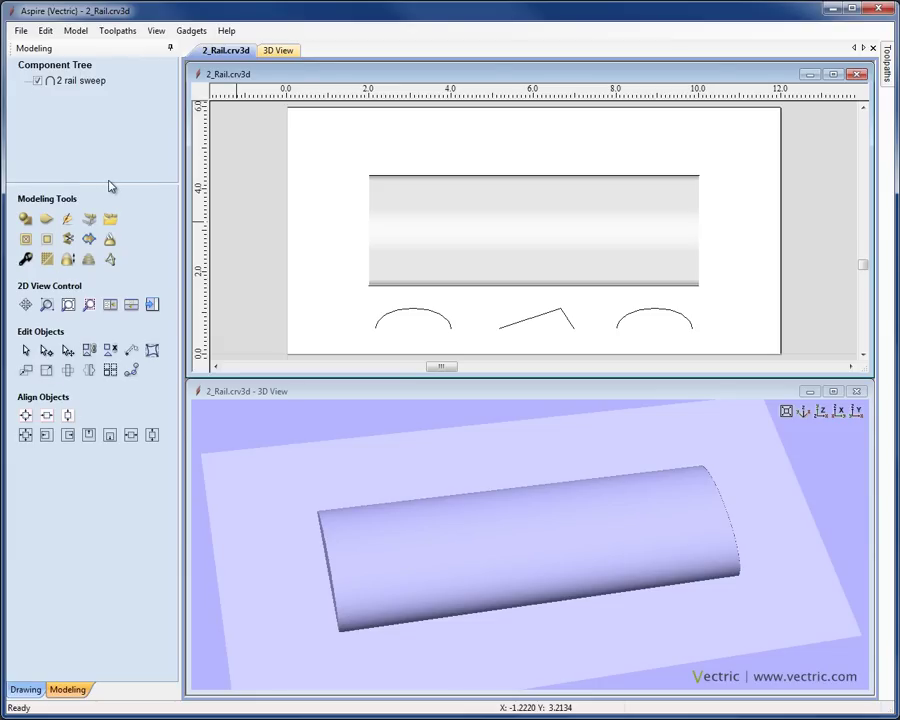
pyautogui.click(73, 81)
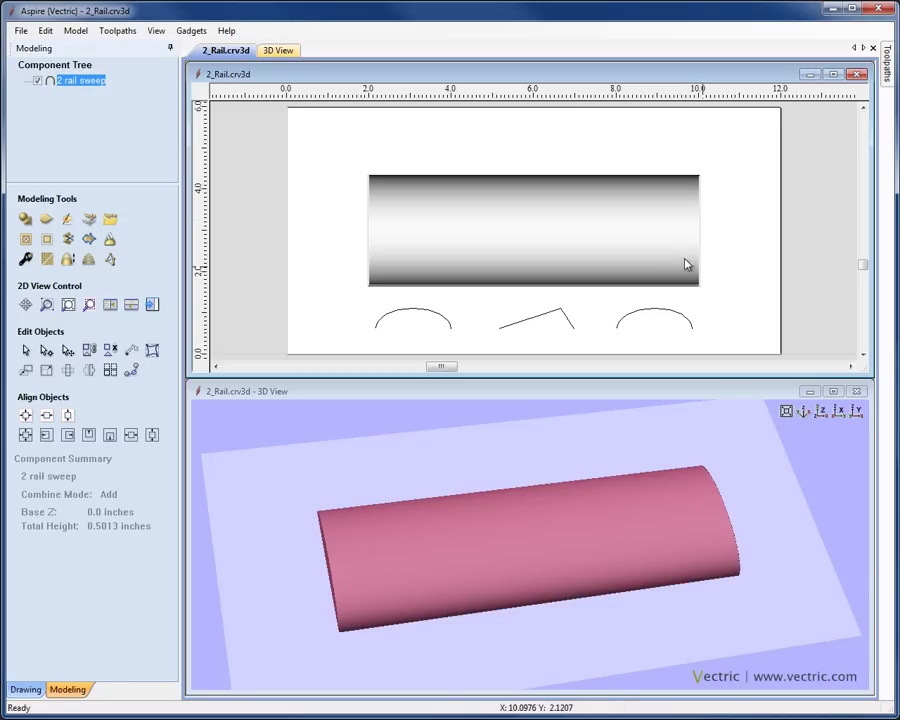
pyautogui.press('Delete')
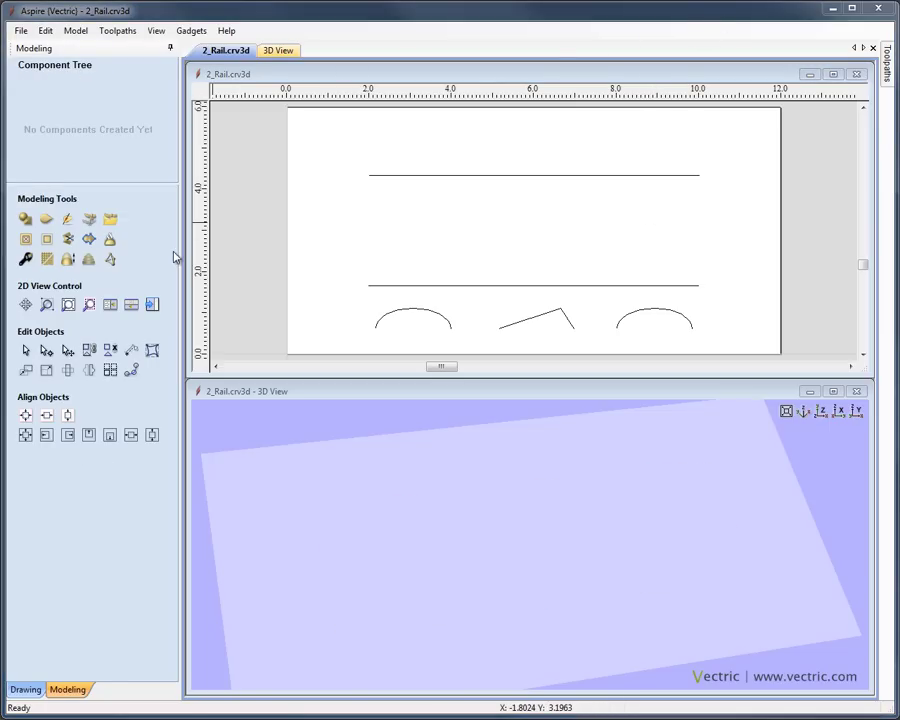
# - Set up a new Two Rail Sweep with the two horizontal lines as rails and the first arc and angled profile as sections
pyautogui.click(46, 220)
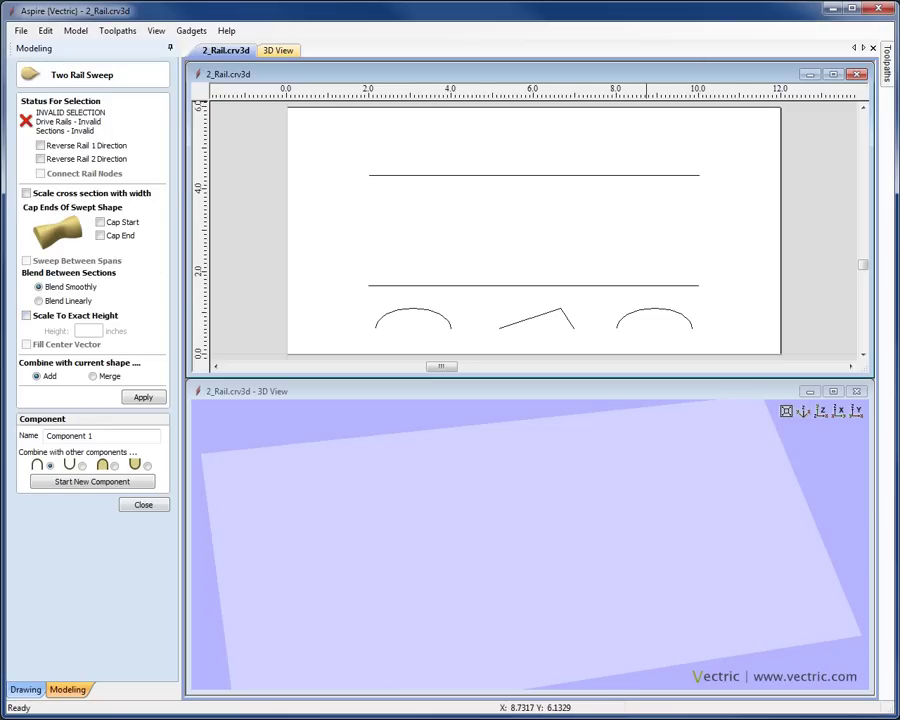
pyautogui.click(803, 411)
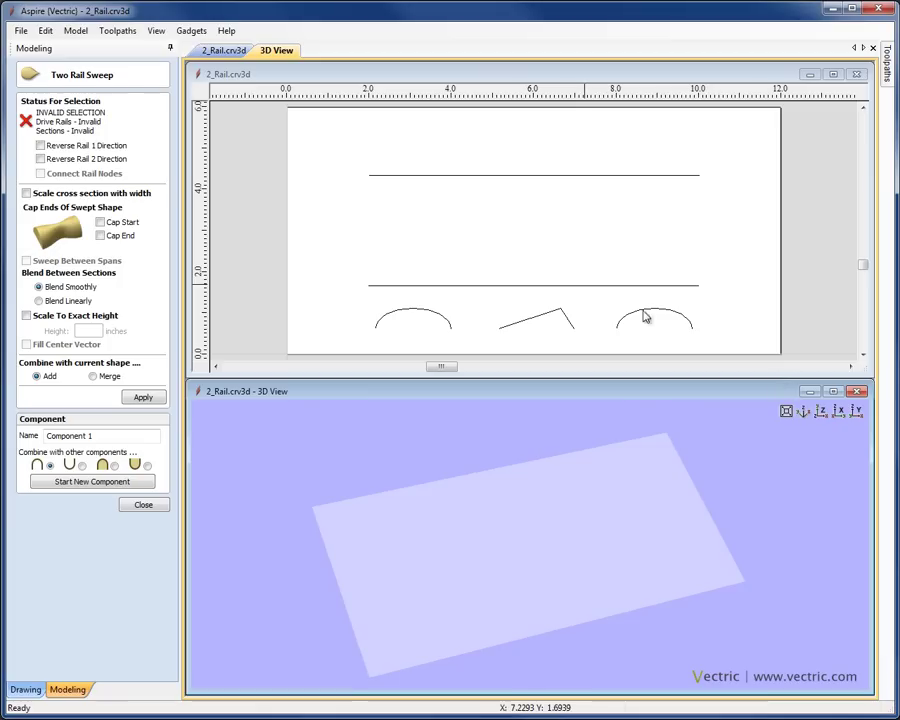
pyautogui.click(383, 176)
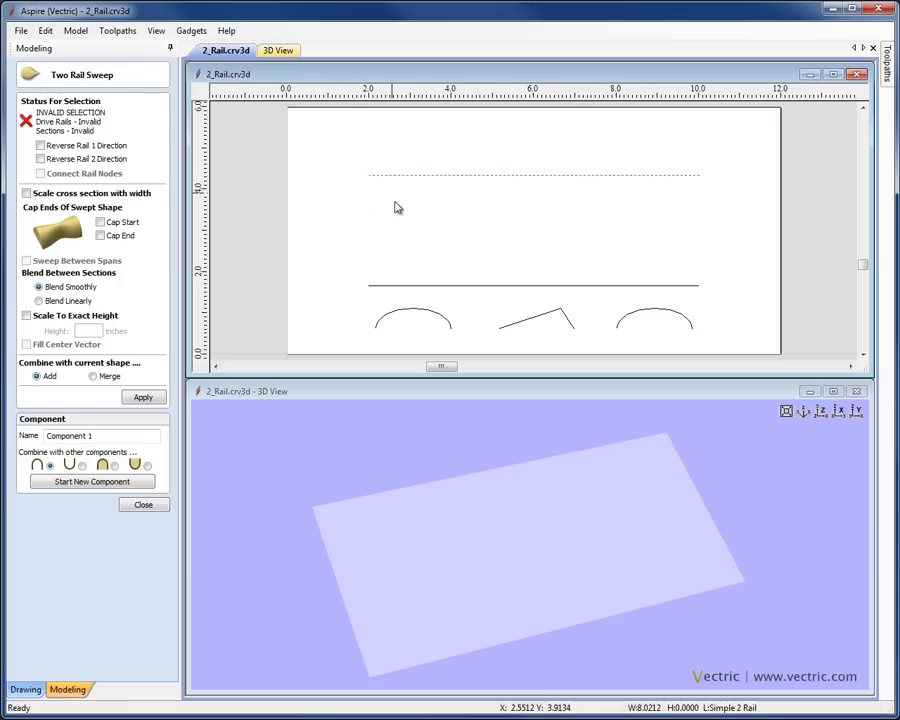
pyautogui.keyDown('shift'); pyautogui.click(407, 287); pyautogui.keyUp('shift')
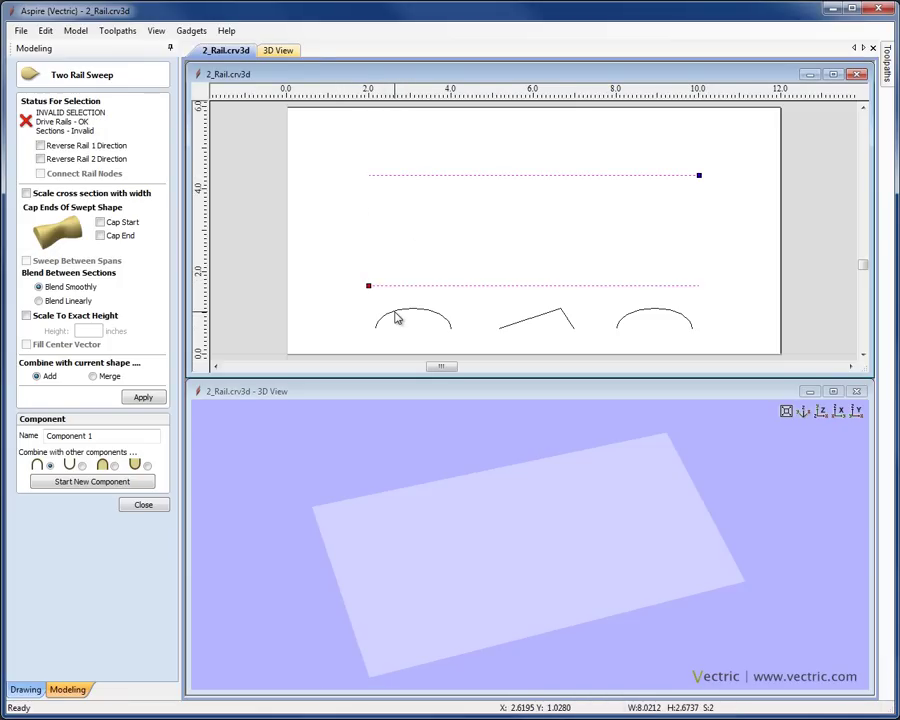
pyautogui.keyDown('shift'); pyautogui.click(397, 315); pyautogui.keyUp('shift')
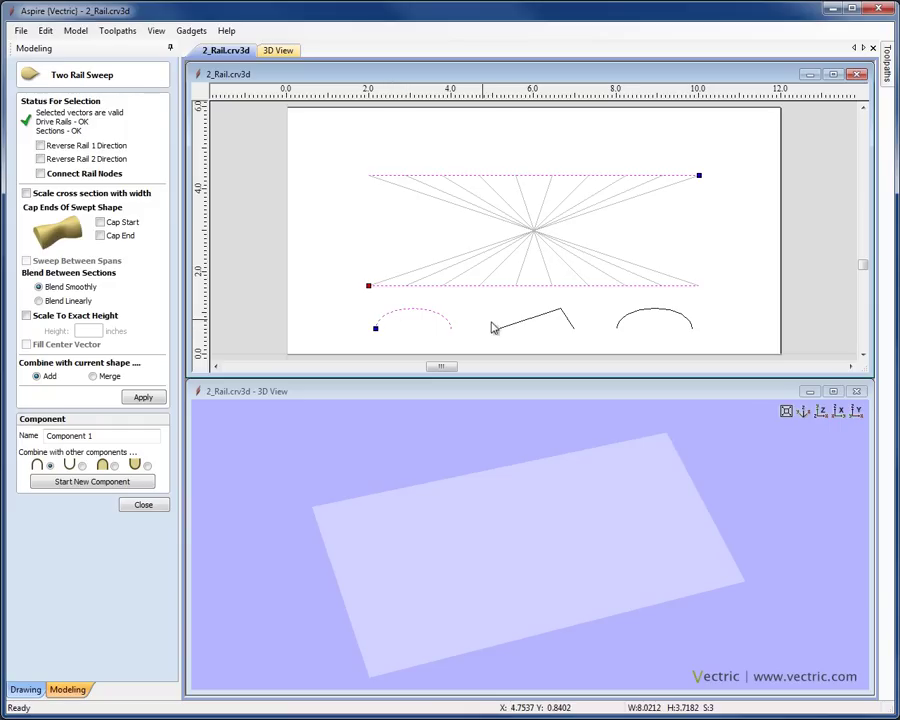
pyautogui.keyDown('shift'); pyautogui.click(532, 322); pyautogui.keyUp('shift')
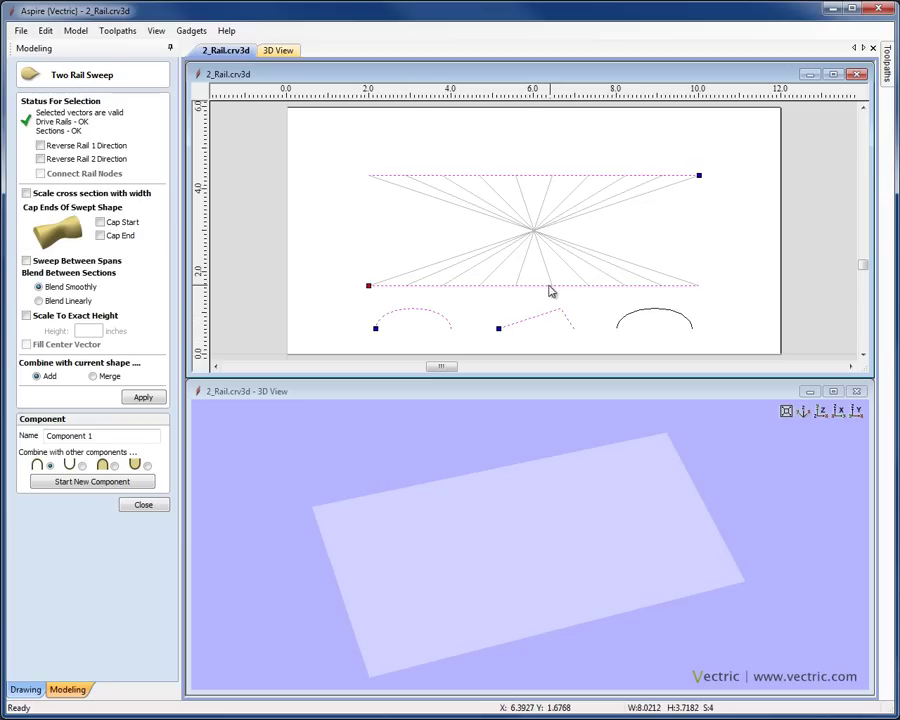
# - Reverse the direction of rail 1 and apply the sweep blending from the arc to the angled profile
pyautogui.click(40, 145)
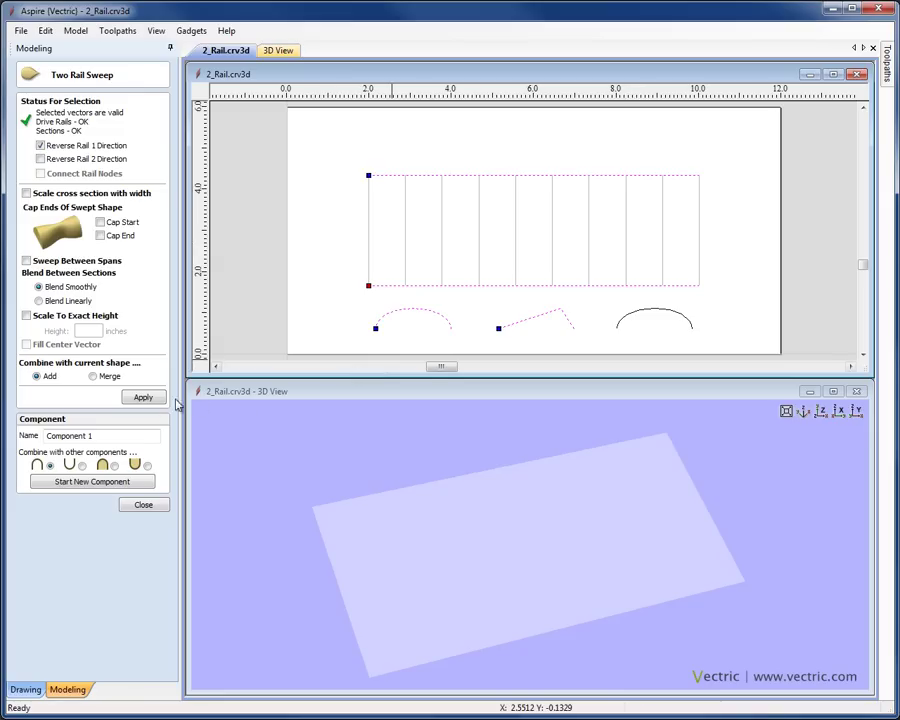
pyautogui.click(143, 398)
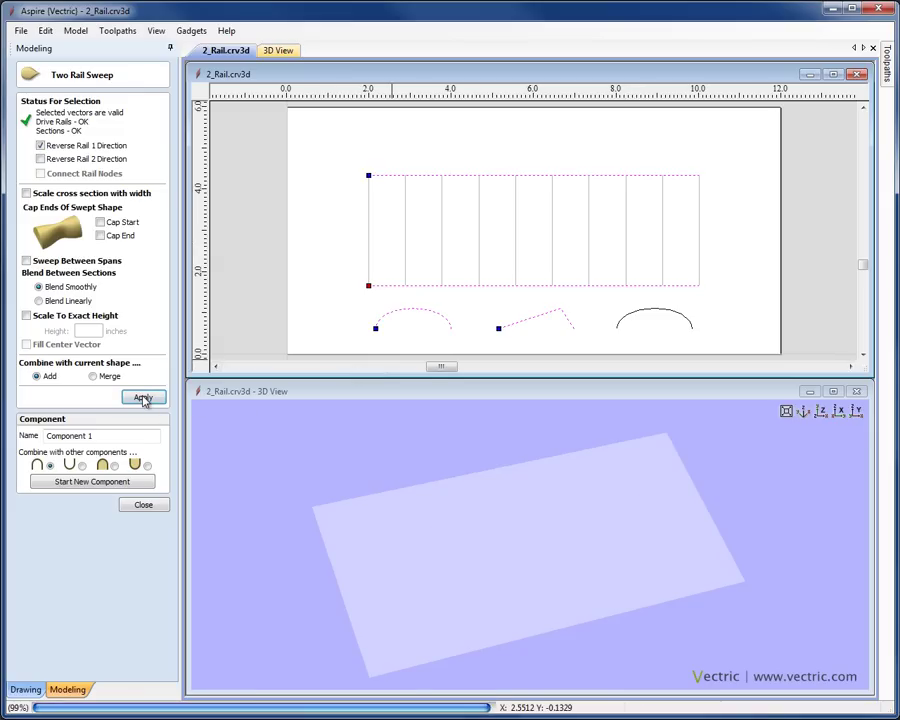
pyautogui.moveTo(617, 565); pyautogui.dragTo(462, 572)
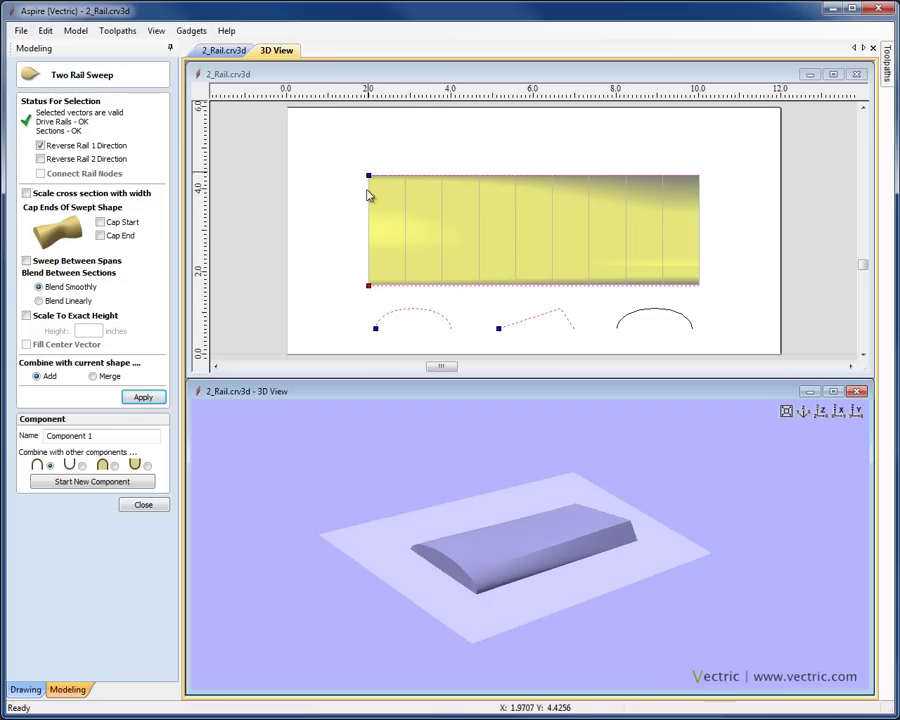
pyautogui.moveTo(585, 488); pyautogui.dragTo(626, 551)
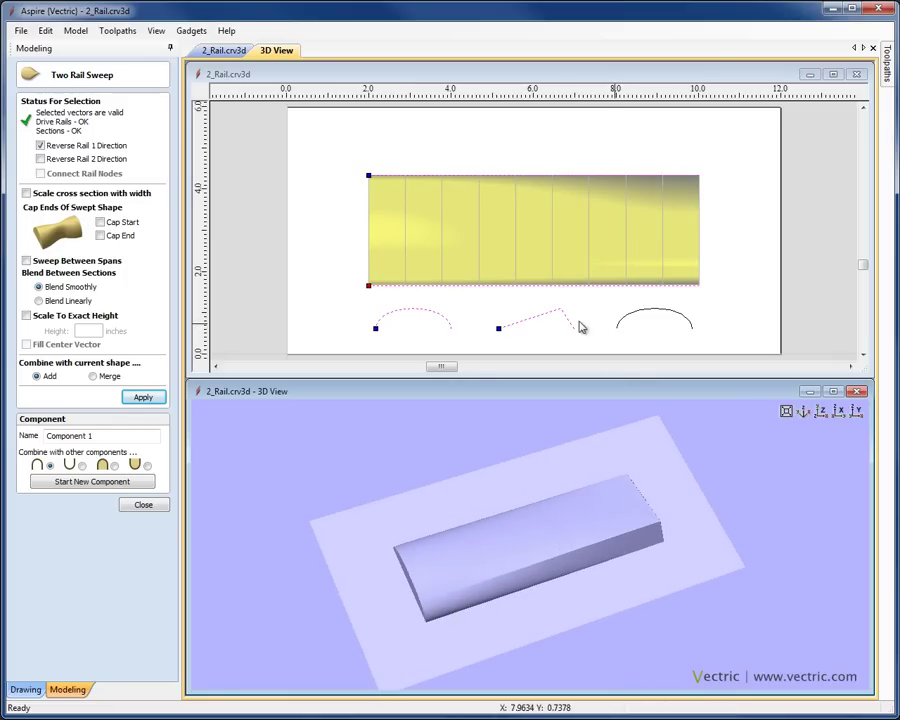
# - Discard the current two-section sweep and reselect the upper and lower horizontal lines as drive rails
pyautogui.click(656, 330)
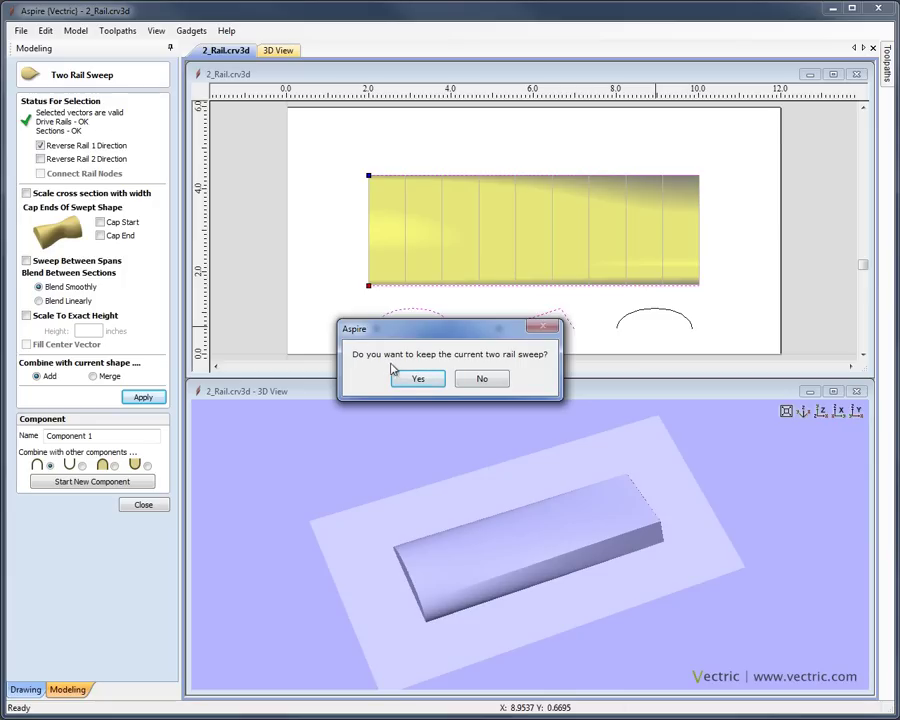
pyautogui.click(482, 381)
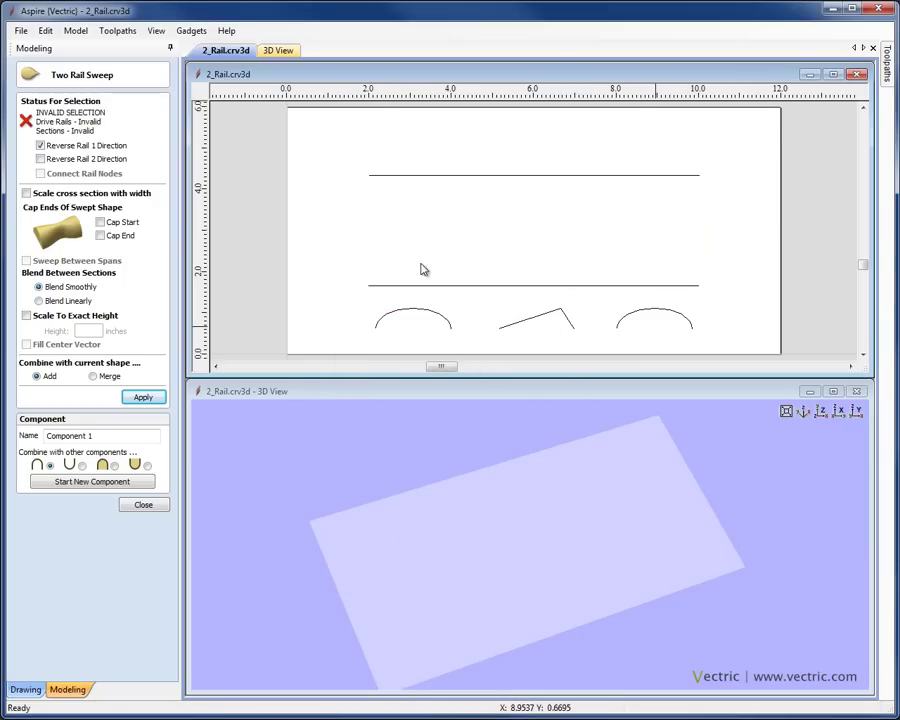
pyautogui.click(392, 176)
pyautogui.keyDown('shift'); pyautogui.click(398, 286); pyautogui.keyUp('shift')
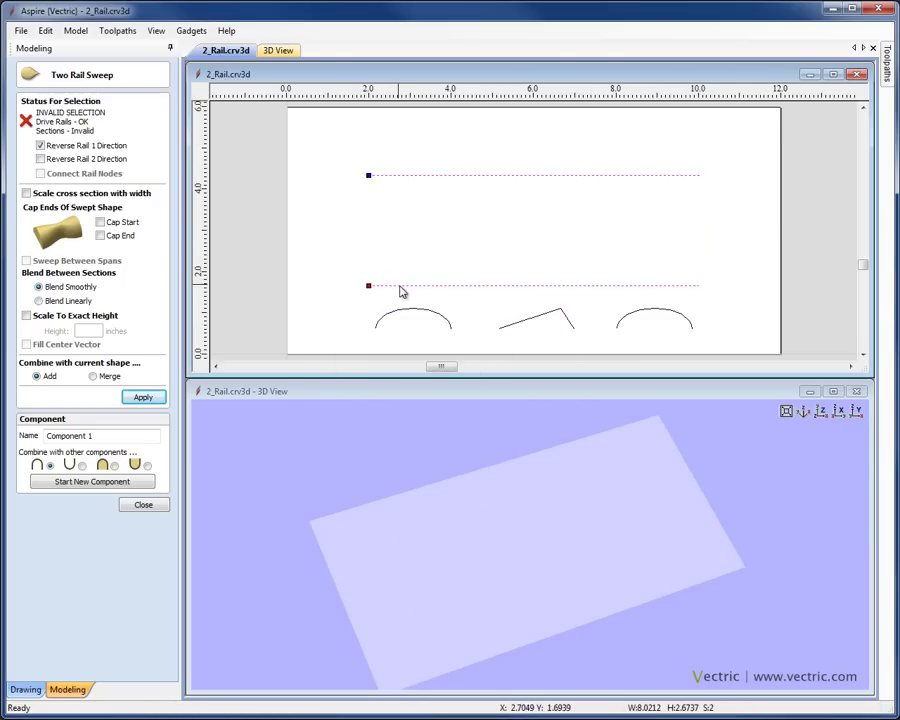
# - Add the first arc, the angled profile and the second arc as cross sections in that order, and apply the sweep
pyautogui.keyDown('shift'); pyautogui.click(452, 328); pyautogui.keyUp('shift')
pyautogui.keyDown('shift'); pyautogui.click(522, 323); pyautogui.keyUp('shift')
pyautogui.keyDown('shift'); pyautogui.click(640, 316); pyautogui.keyUp('shift')
pyautogui.click(143, 398)
pyautogui.moveTo(440, 470); pyautogui.dragTo(526, 588)
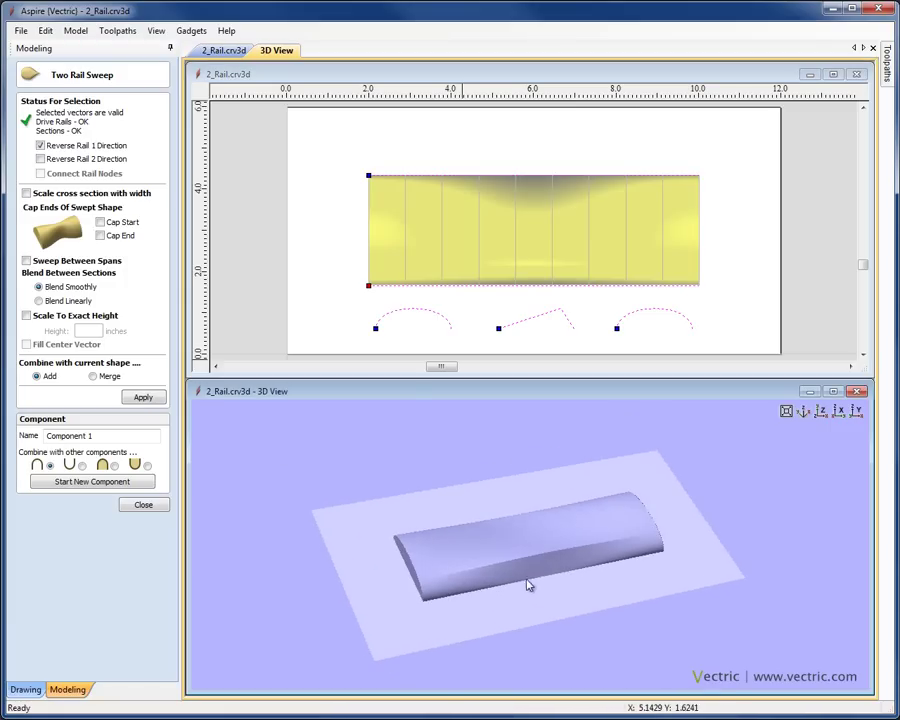
pyautogui.moveTo(621, 548); pyautogui.dragTo(546, 613)
pyautogui.moveTo(828, 440); pyautogui.dragTo(621, 451)
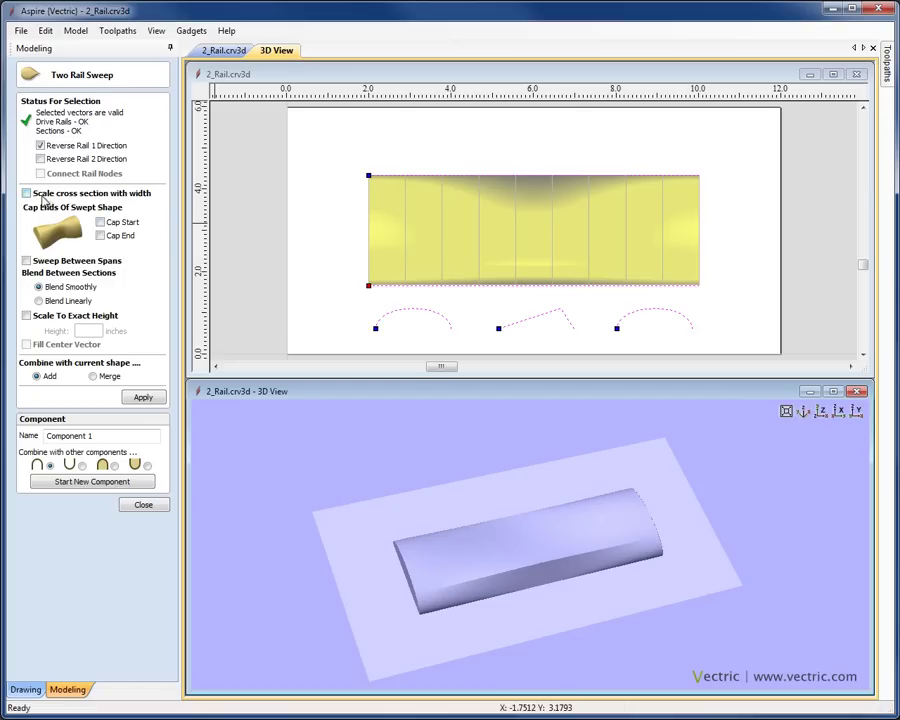
# - Cap both the start and the end of the three-section swept shape
pyautogui.click(101, 222)
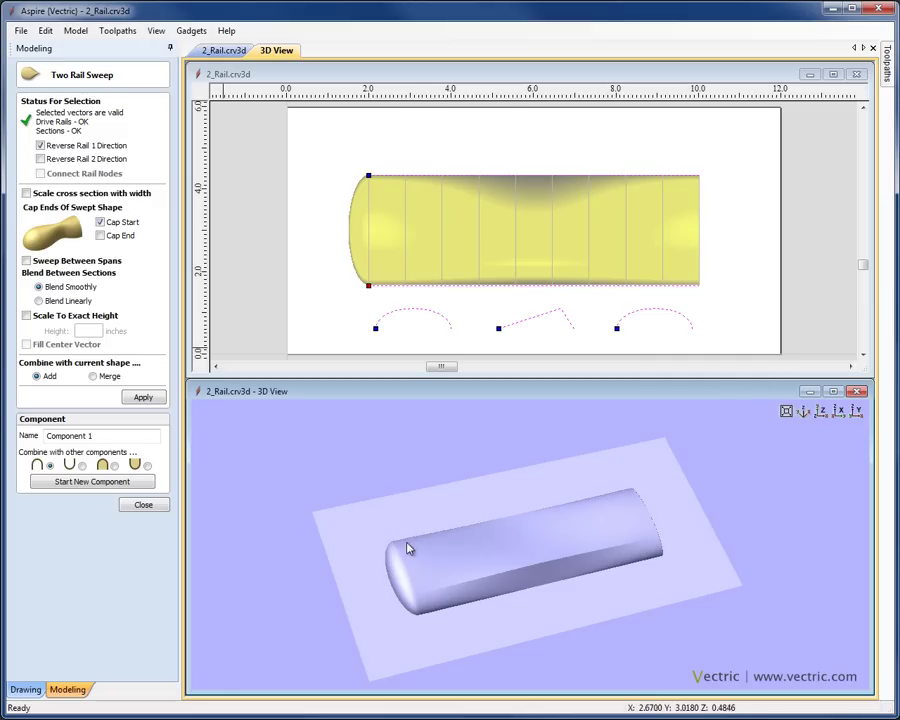
pyautogui.click(100, 236)
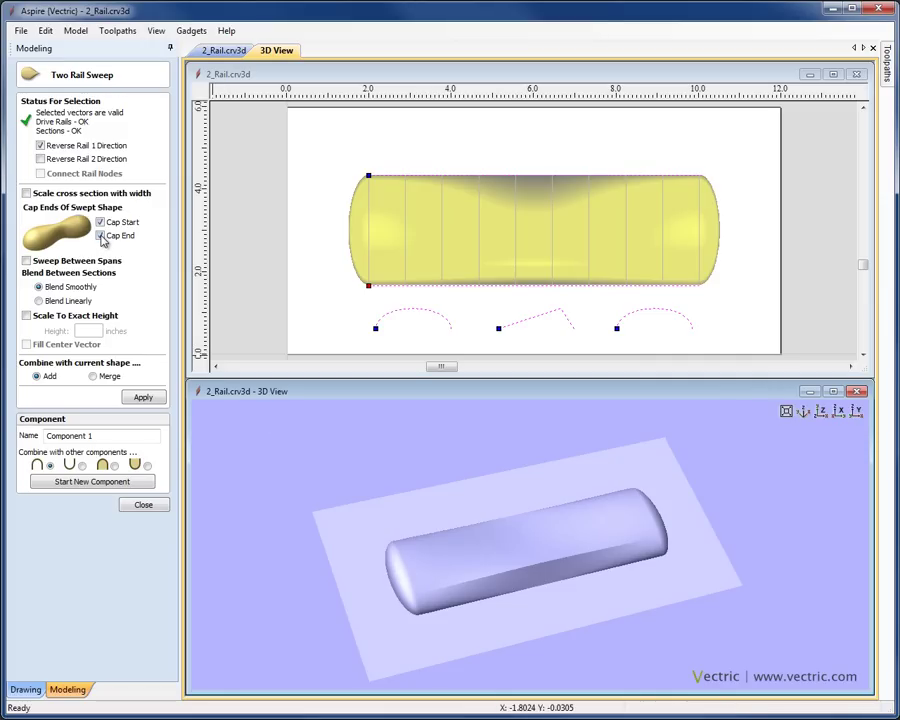
pyautogui.moveTo(542, 562); pyautogui.dragTo(297, 428)
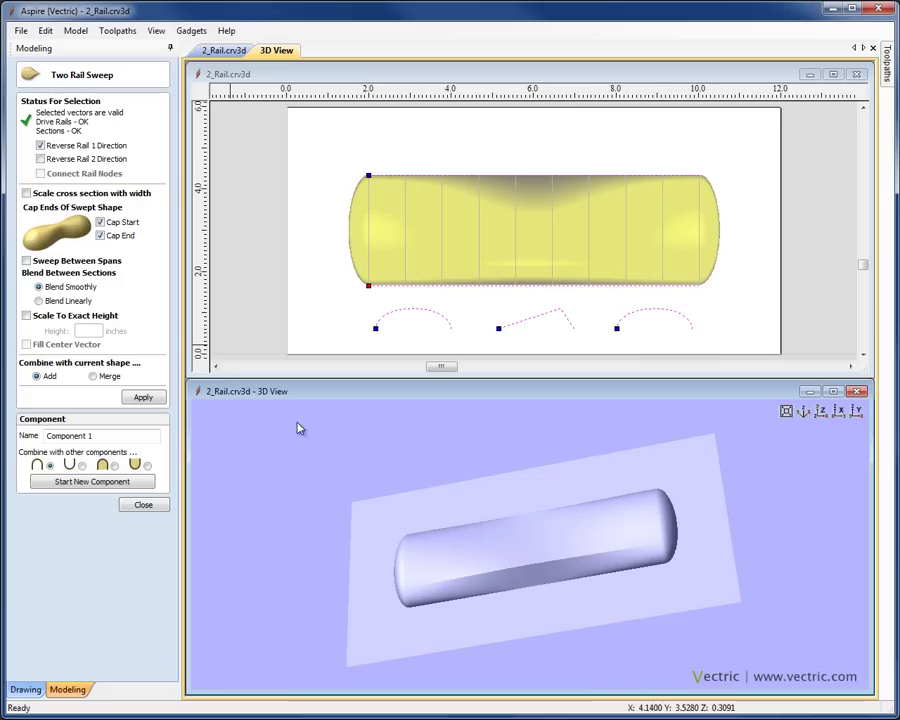
# - Remove the caps from both the start and the end of the three-section swept shape
pyautogui.click(100, 222)
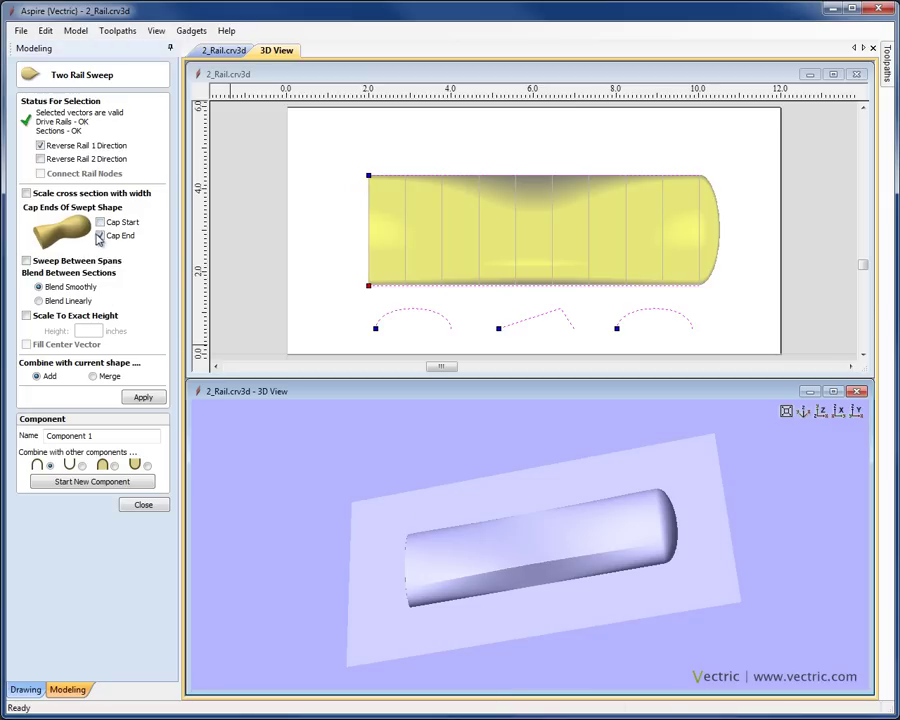
pyautogui.click(100, 236)
pyautogui.moveTo(408, 494); pyautogui.dragTo(676, 569)
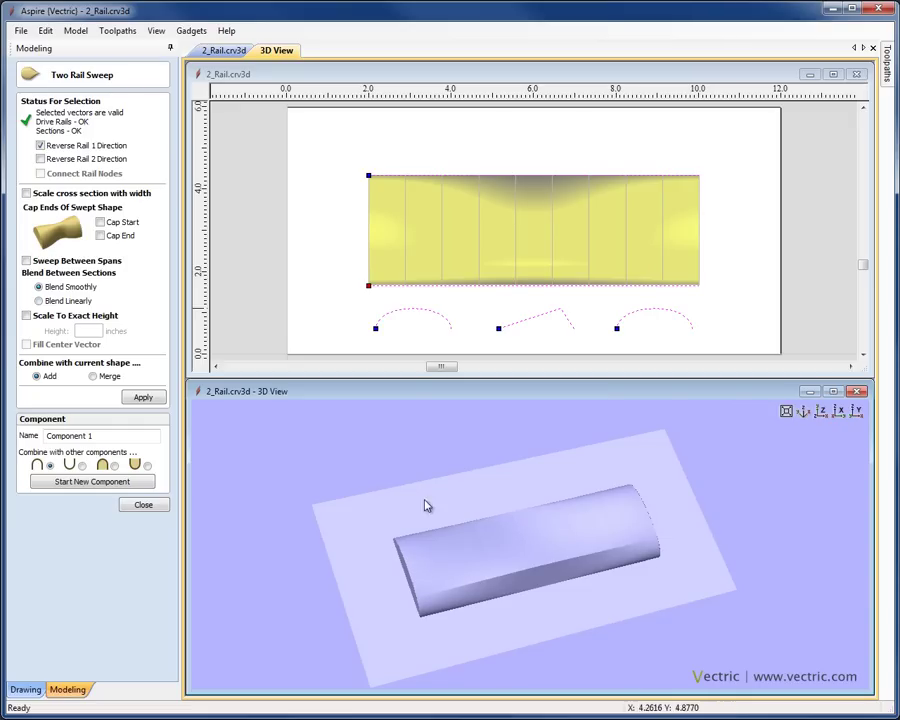
# - Compare linear blending between the sections with smooth blending, leaving Blend Smoothly set
pyautogui.click(39, 302)
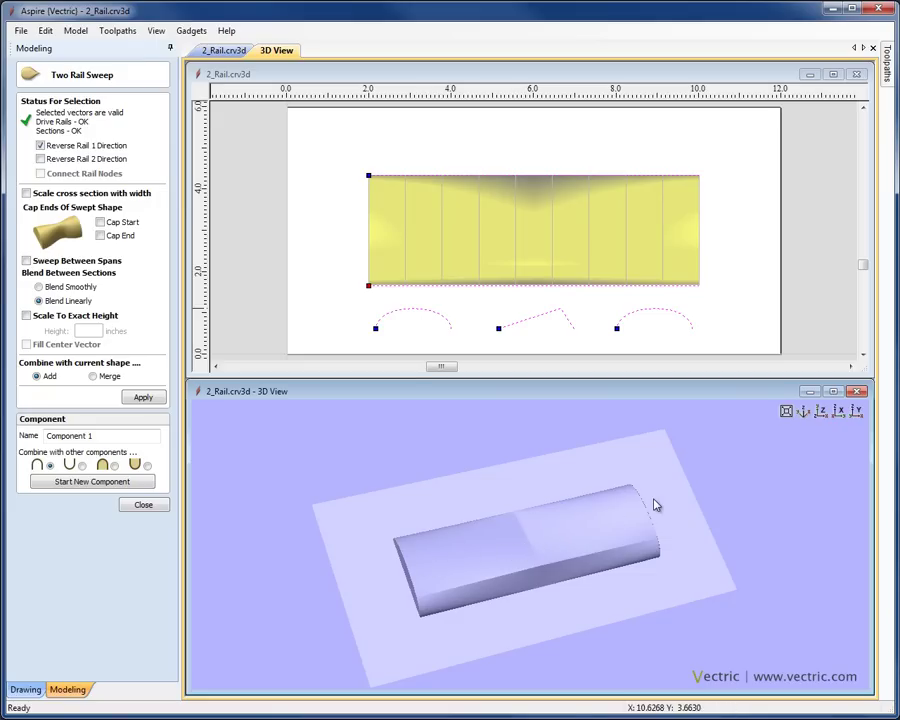
pyautogui.click(40, 287)
pyautogui.click(40, 301)
pyautogui.click(39, 287)
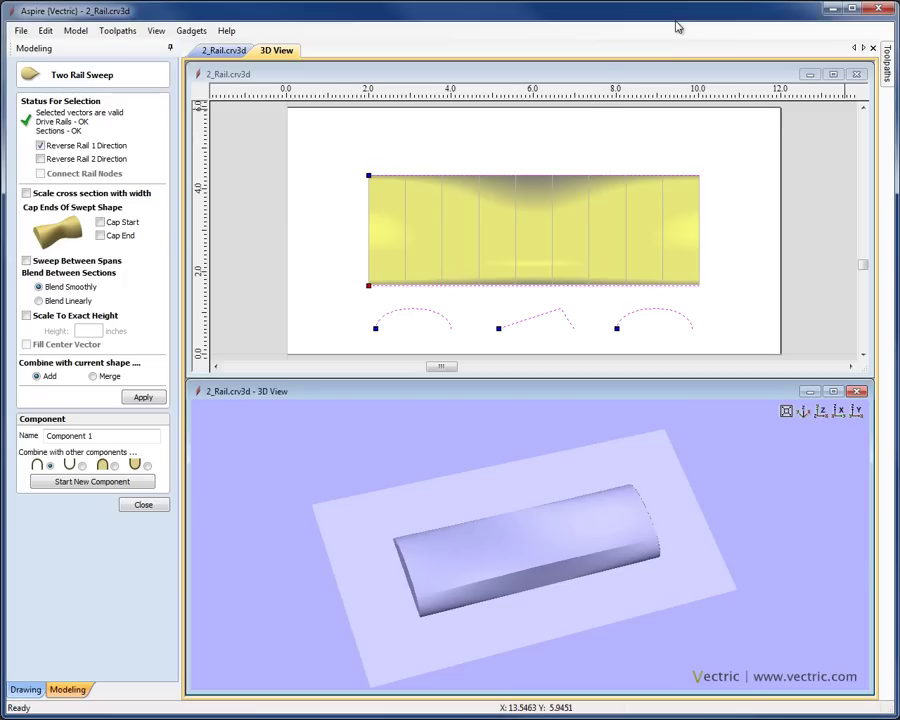
# - Close the Two Rail Sweep and undo the three-section sweep so only the vectors remain
pyautogui.click(156, 506)
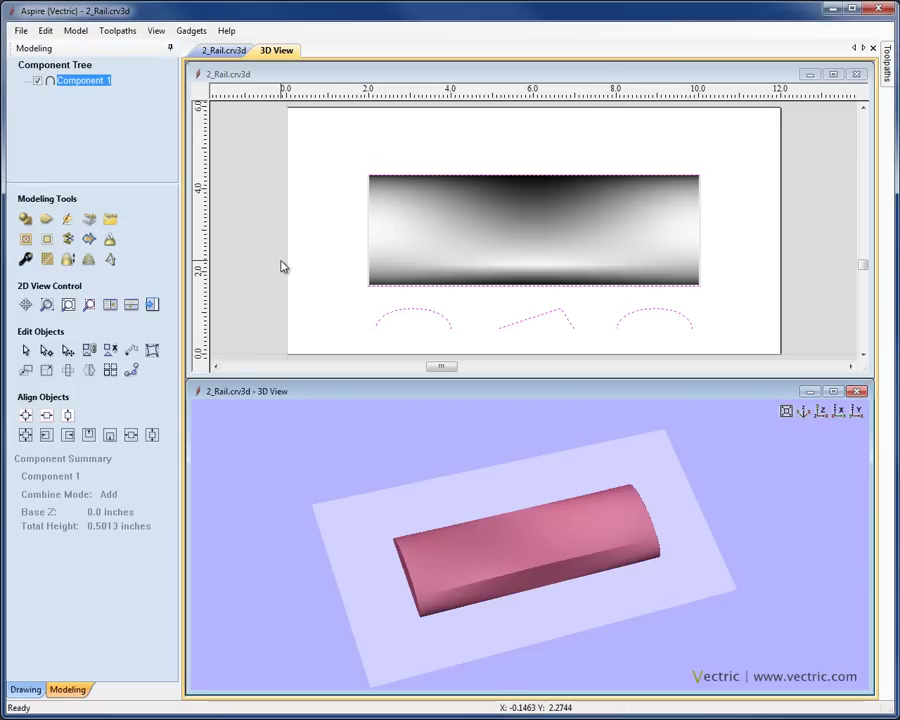
pyautogui.click(432, 247)
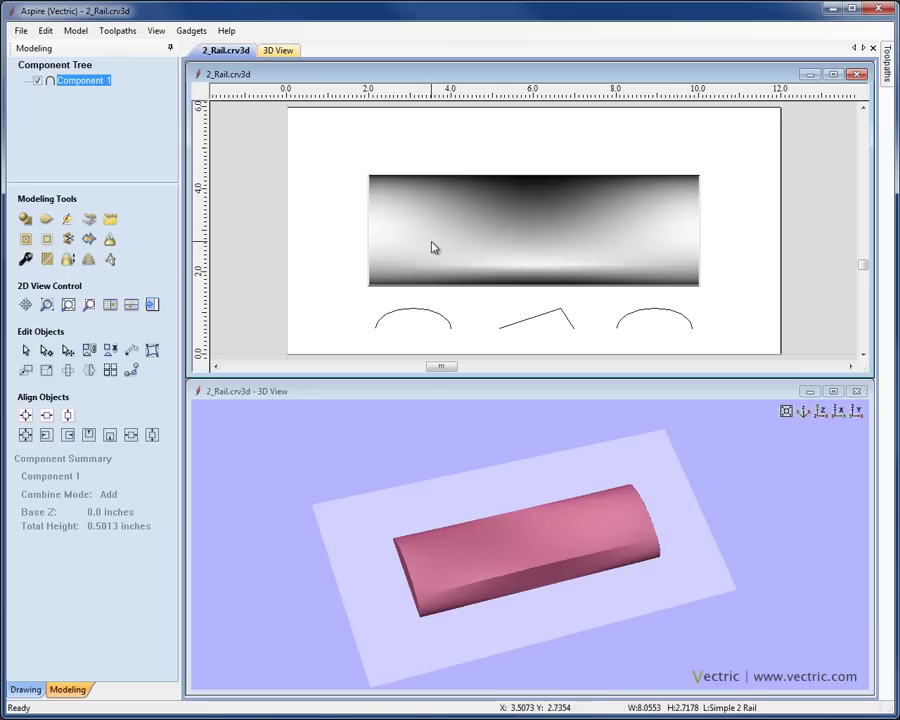
pyautogui.hotkey('ctrl', 'z')
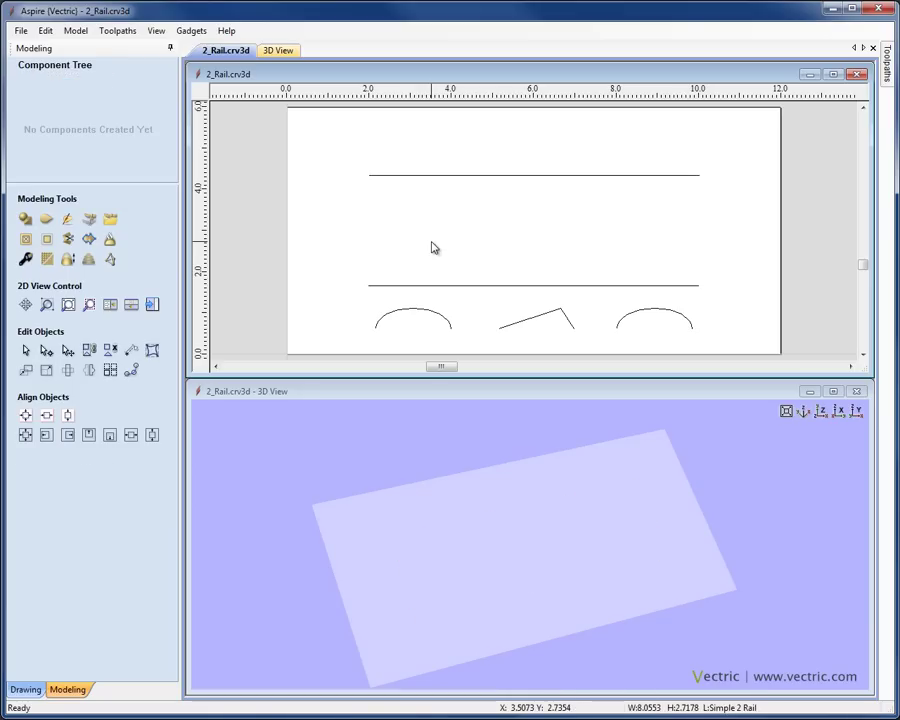
# - Examine the nodes of the first arc, the angled profile and the second arc
pyautogui.click(418, 313)
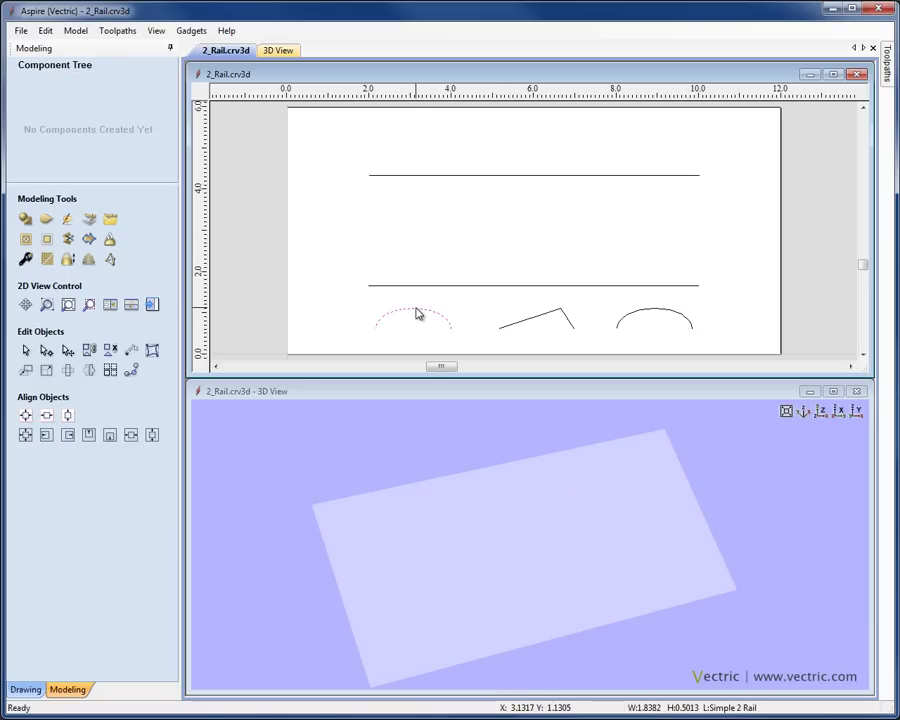
pyautogui.doubleClick(417, 312)
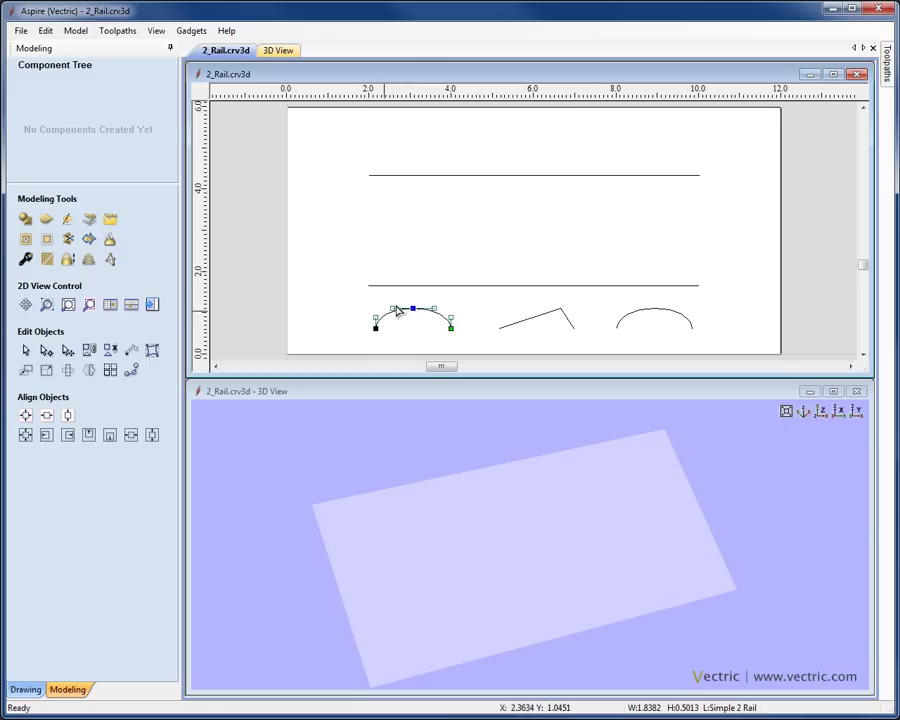
pyautogui.click(537, 318)
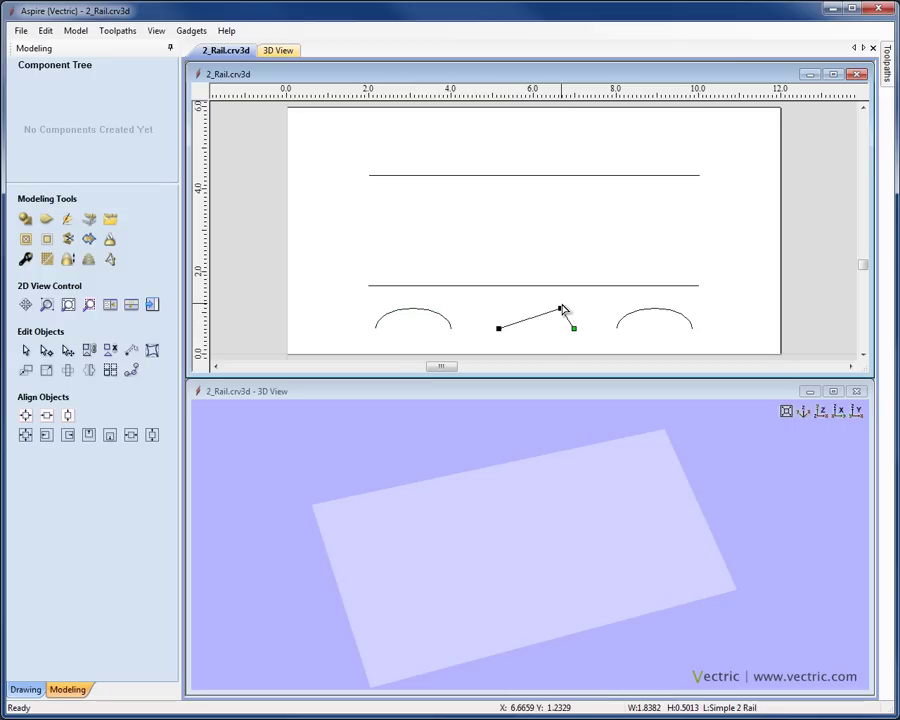
pyautogui.click(633, 315)
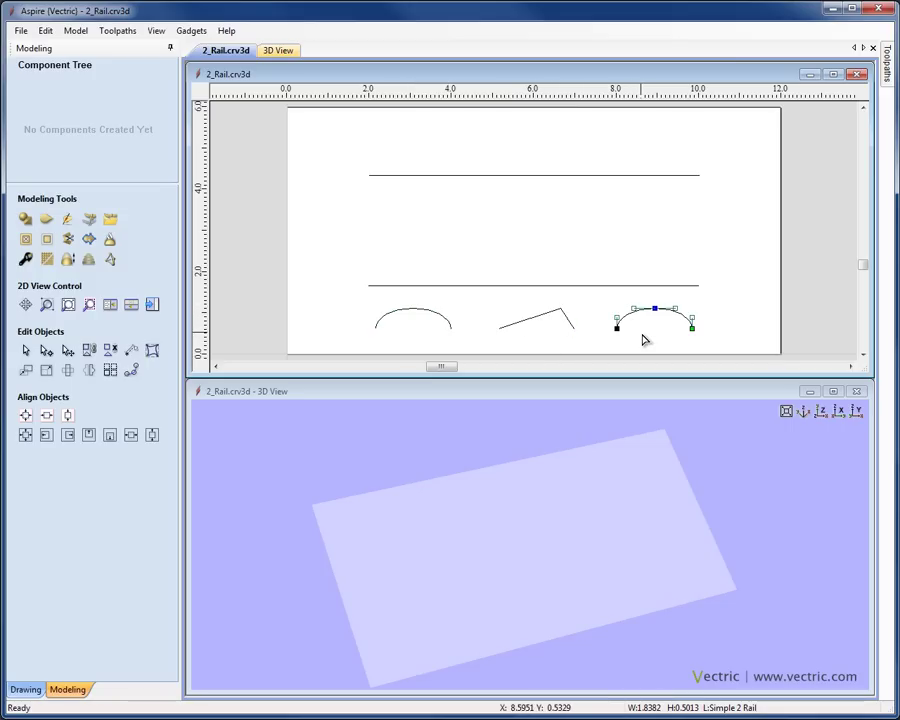
pyautogui.click(643, 339)
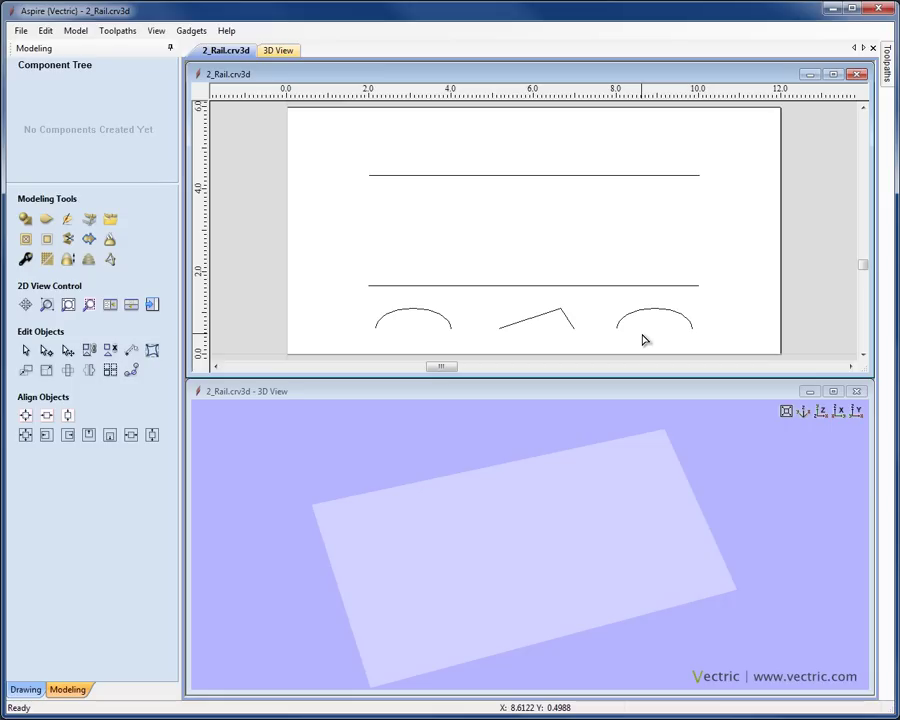
# - Select the upper and lower lines as rails, followed by the first arc, the angled profile and the second arc as cross sections
pyautogui.click(393, 182)
pyautogui.keyDown('shift'); pyautogui.click(407, 286); pyautogui.keyUp('shift')
pyautogui.keyDown('shift'); pyautogui.click(412, 311); pyautogui.keyUp('shift')
pyautogui.keyDown('shift'); pyautogui.click(537, 325); pyautogui.keyUp('shift')
pyautogui.keyDown('shift'); pyautogui.click(638, 314); pyautogui.keyUp('shift')
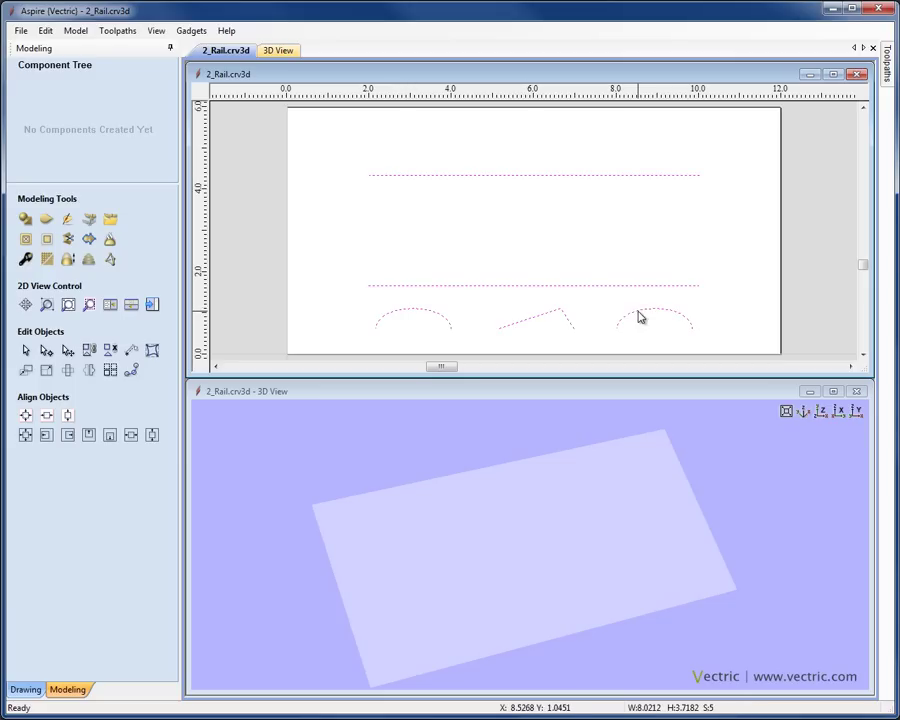
# - Apply the Two Rail Sweep with rail 1 reversed and enable Sweep Between Spans
pyautogui.click(47, 220)
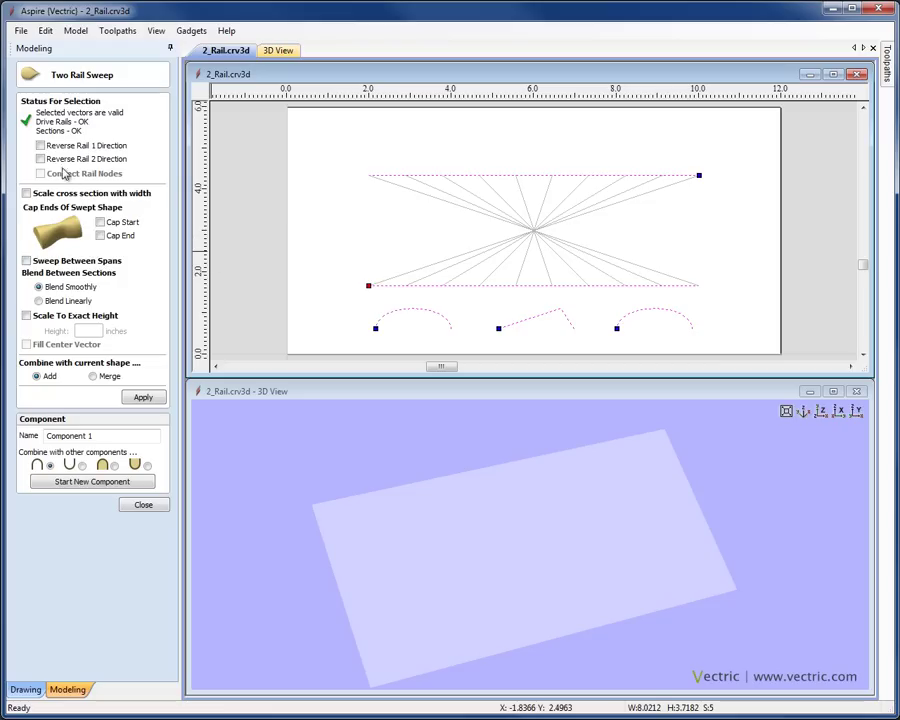
pyautogui.click(41, 146)
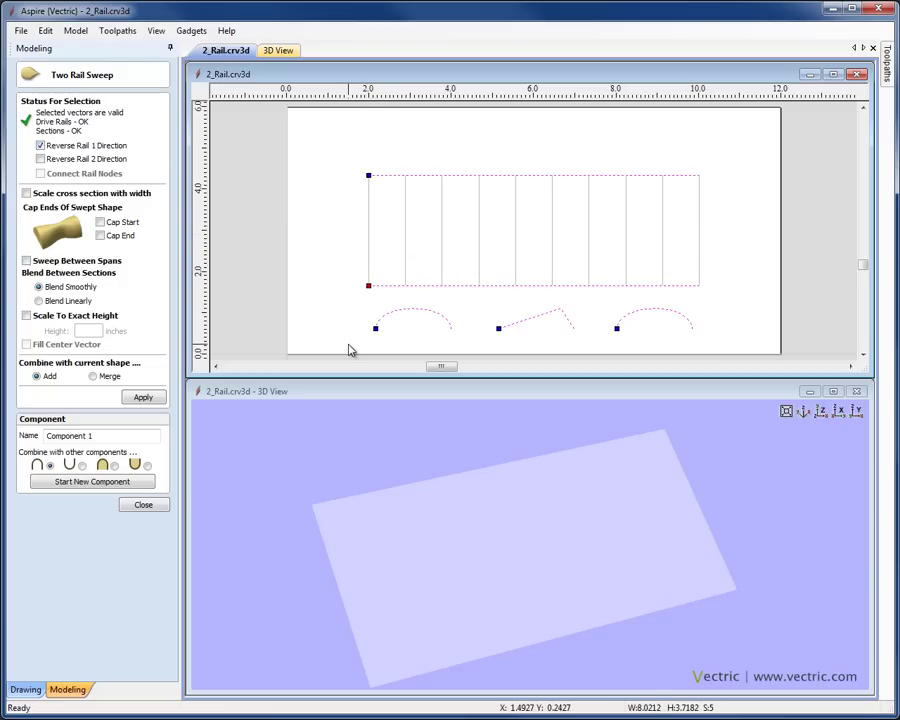
pyautogui.click(141, 398)
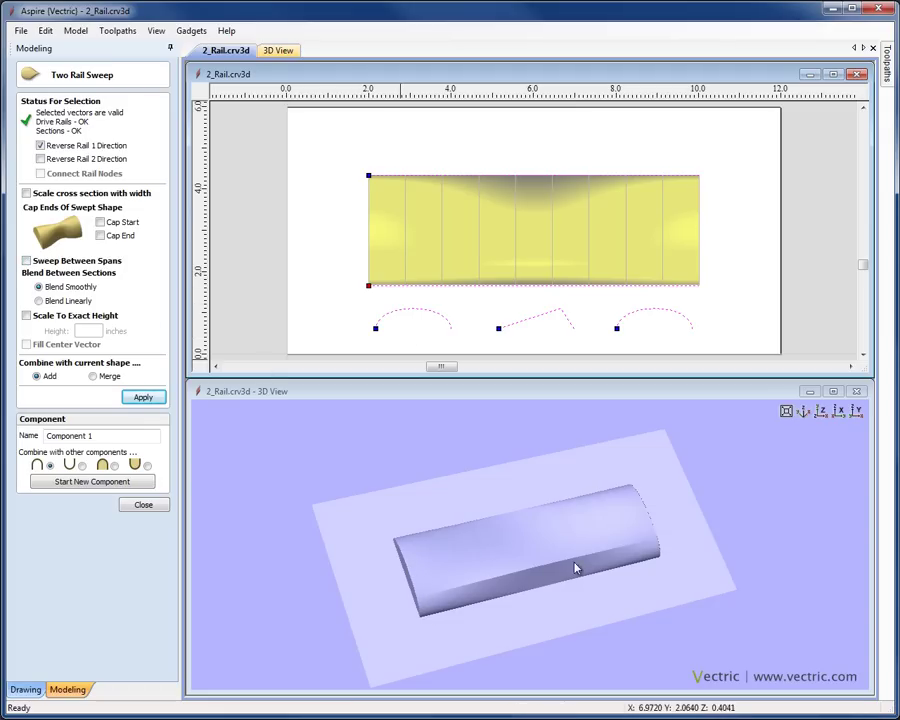
pyautogui.click(26, 261)
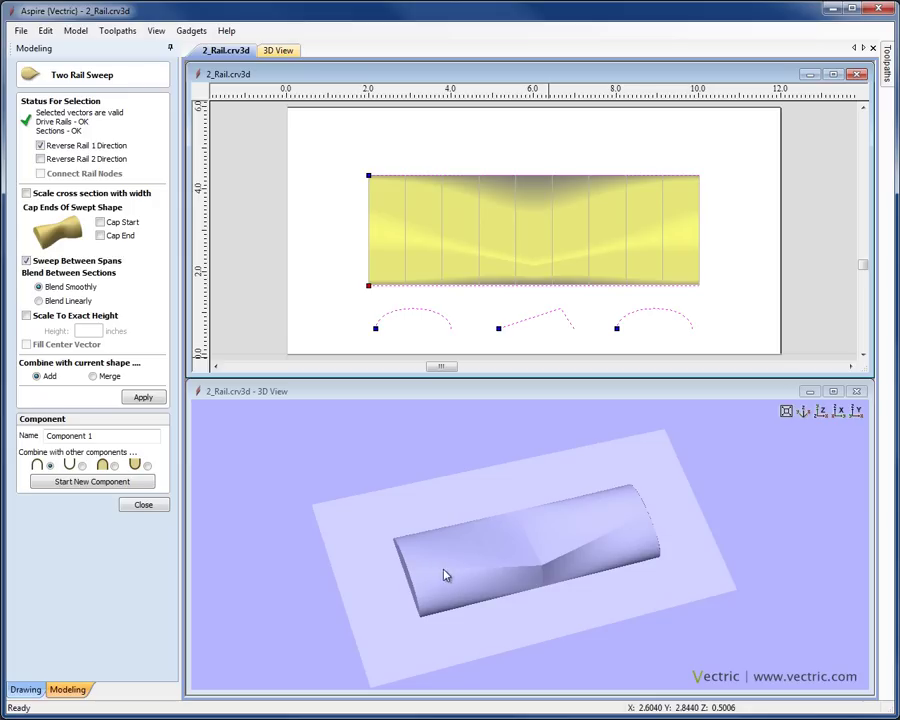
pyautogui.moveTo(555, 581); pyautogui.dragTo(602, 566)
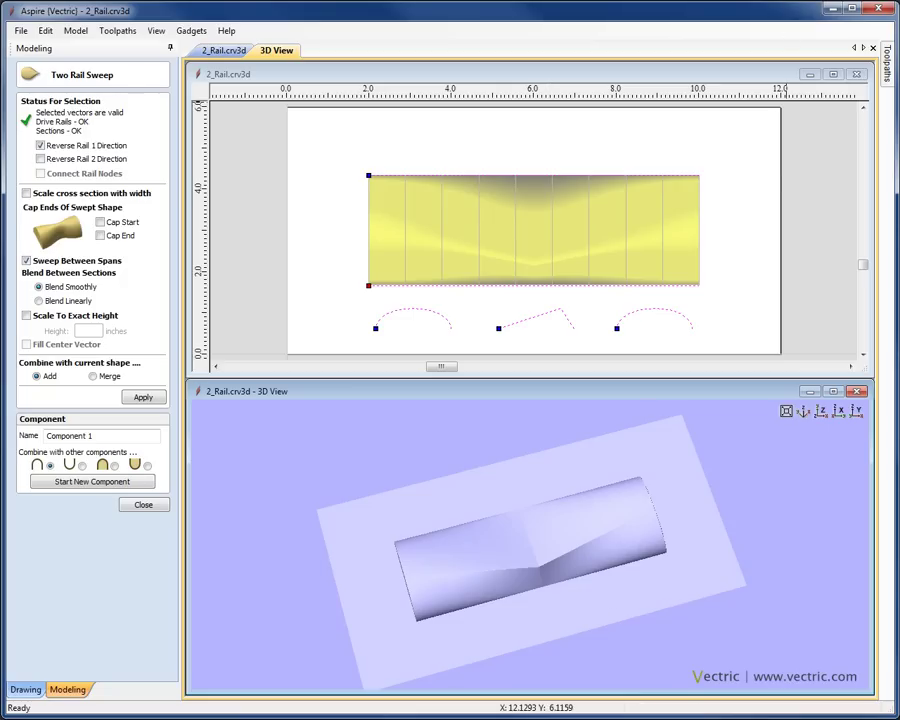
# - Close the Two Rail Sweep and undo the sweep made between spans
pyautogui.click(143, 506)
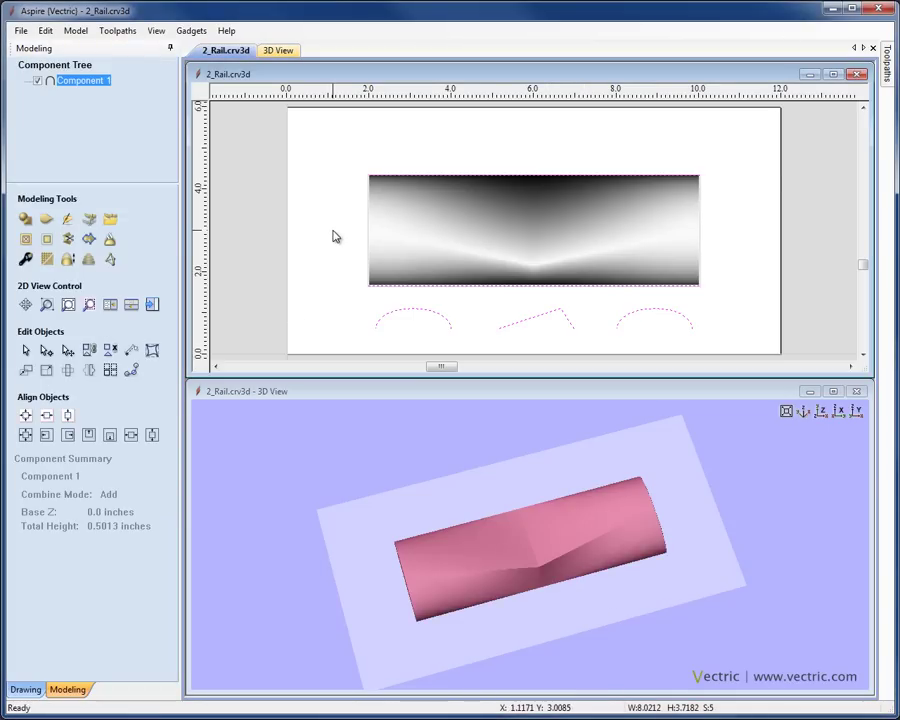
pyautogui.click(398, 234)
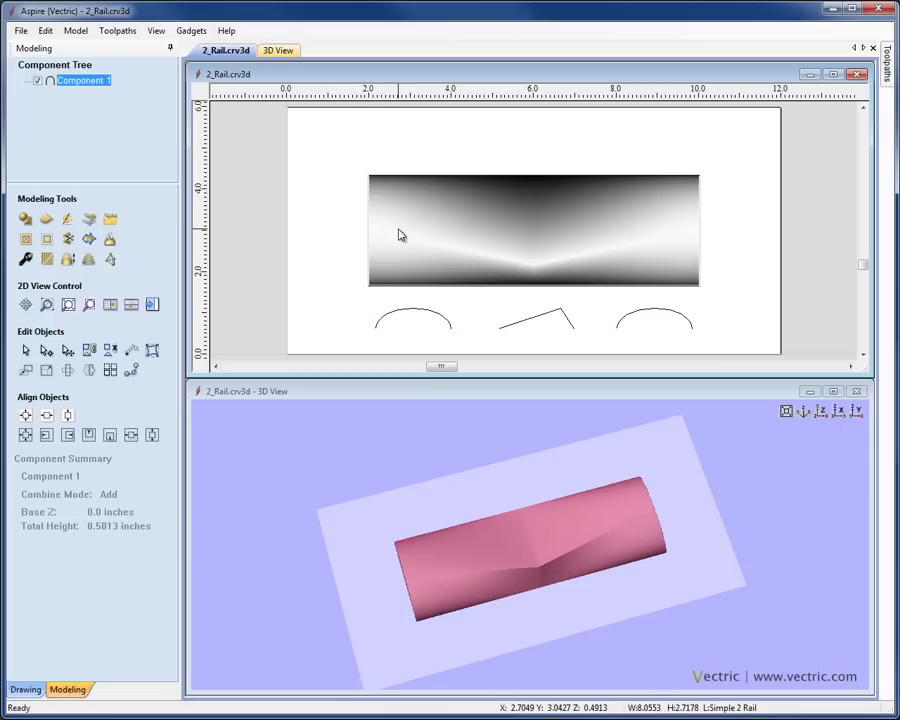
pyautogui.hotkey('ctrl', 'z')
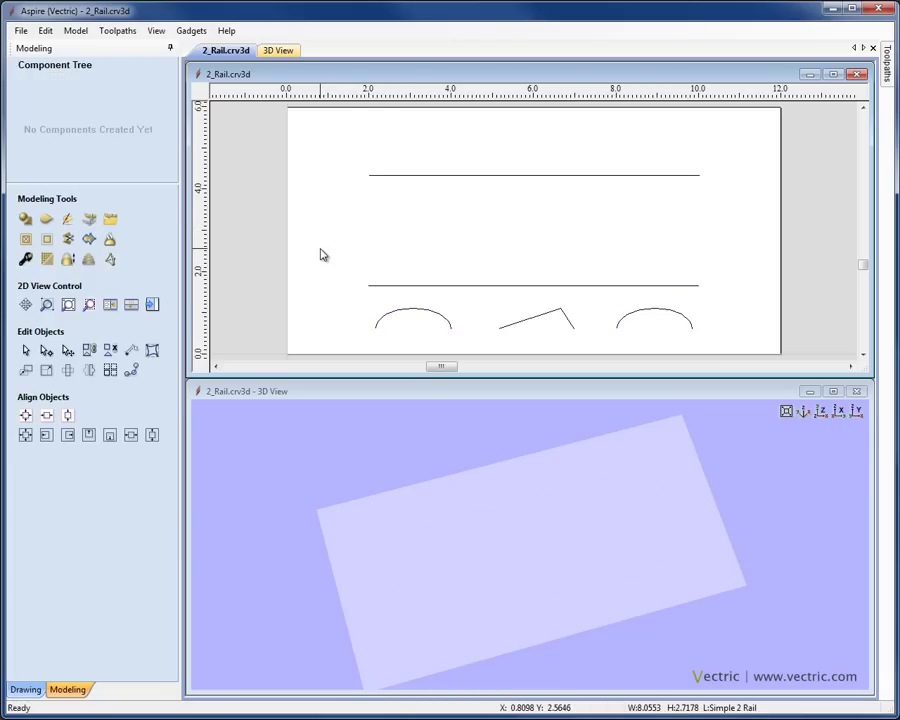
# - Hide the Simple 2 Rail layer and make the Standard 2 Rail layer visible and active
pyautogui.hotkey('ctrl', 'l')
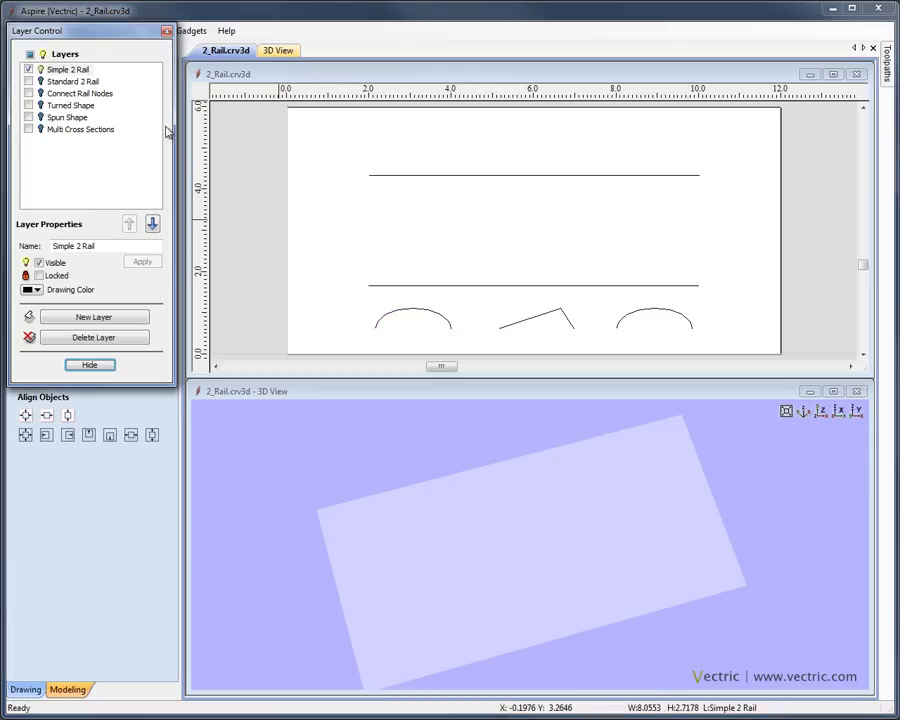
pyautogui.click(28, 69)
pyautogui.click(28, 81)
pyautogui.click(70, 81)
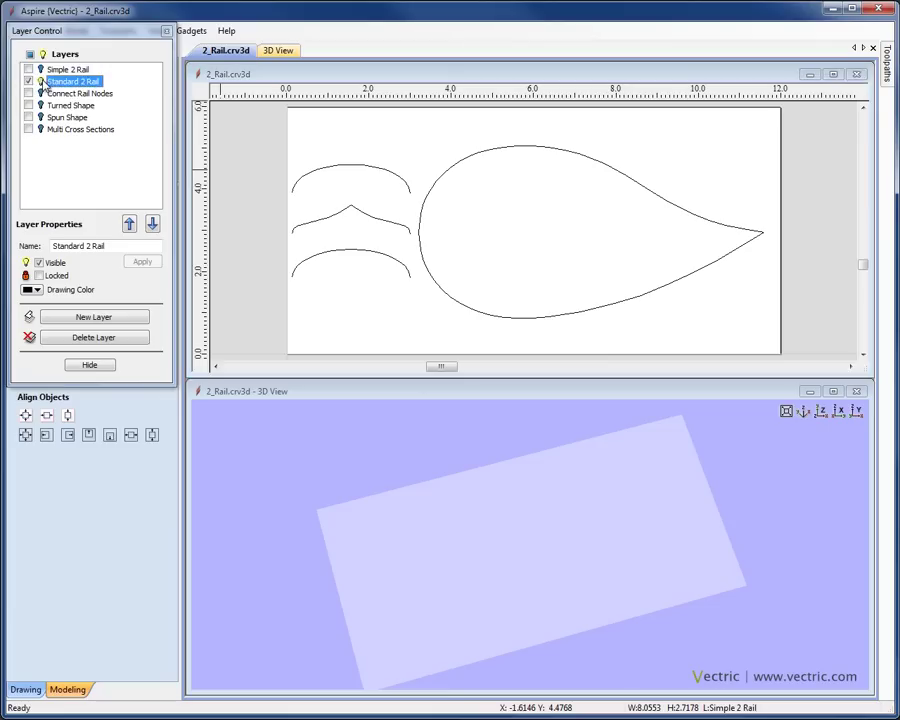
pyautogui.click(89, 364)
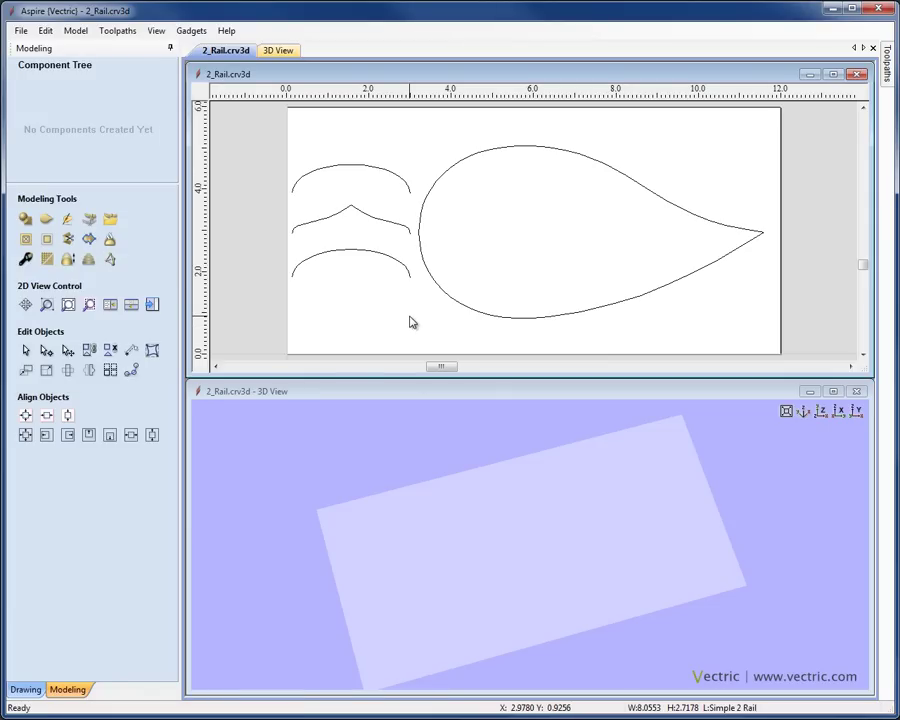
# - Select the teardrop's upper and lower curves as rails, and add the uppermost arc and the peaked profile as the first cross sections
pyautogui.click(437, 187)
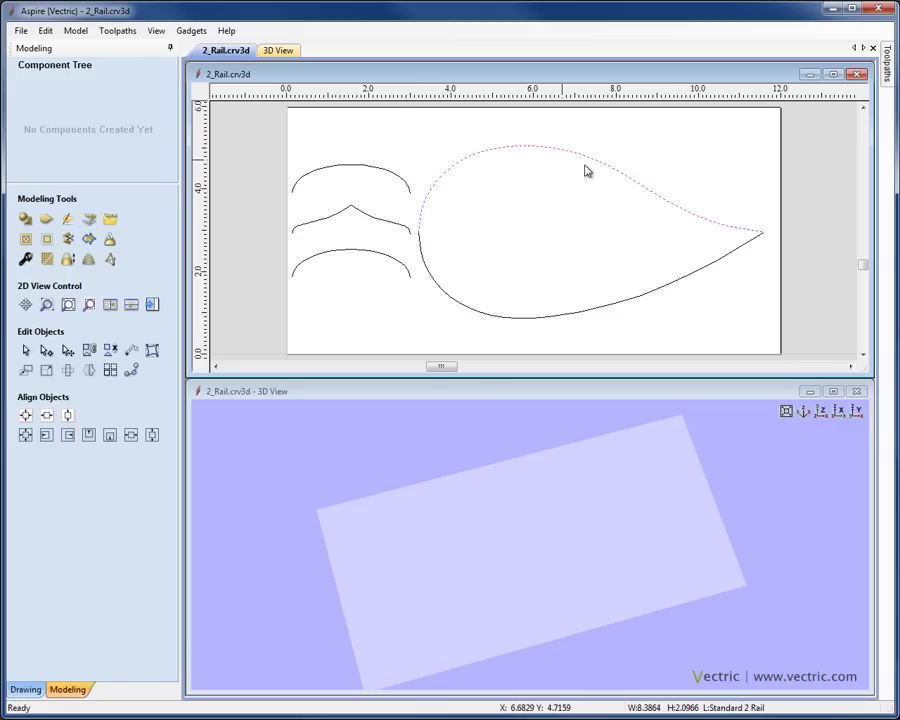
pyautogui.keyDown('shift'); pyautogui.click(420, 255); pyautogui.keyUp('shift')
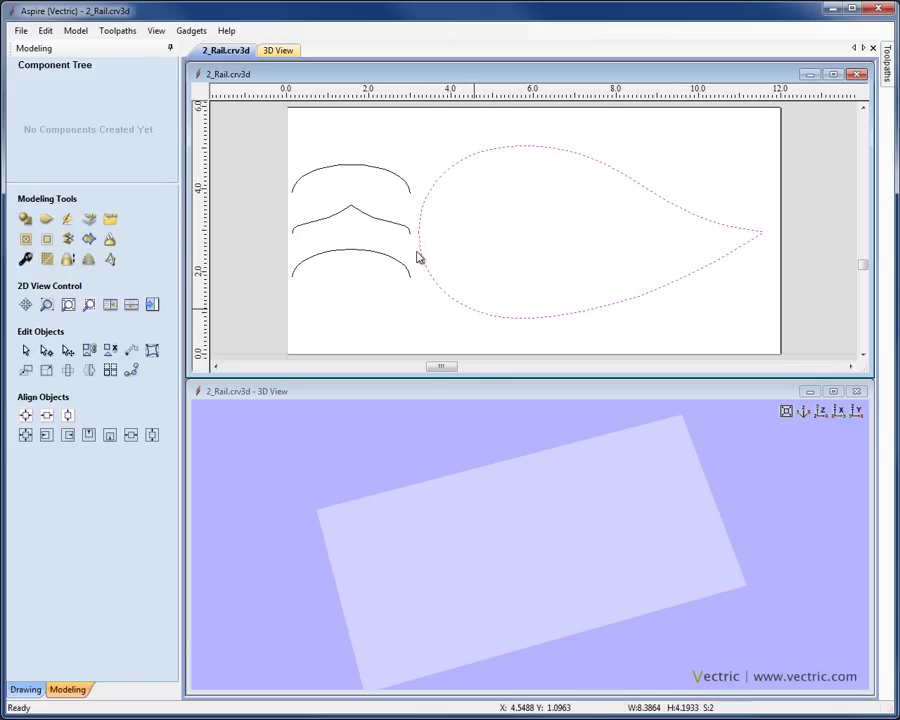
pyautogui.keyDown('shift'); pyautogui.click(347, 166); pyautogui.keyUp('shift')
pyautogui.keyDown('shift'); pyautogui.click(342, 213); pyautogui.keyUp('shift')
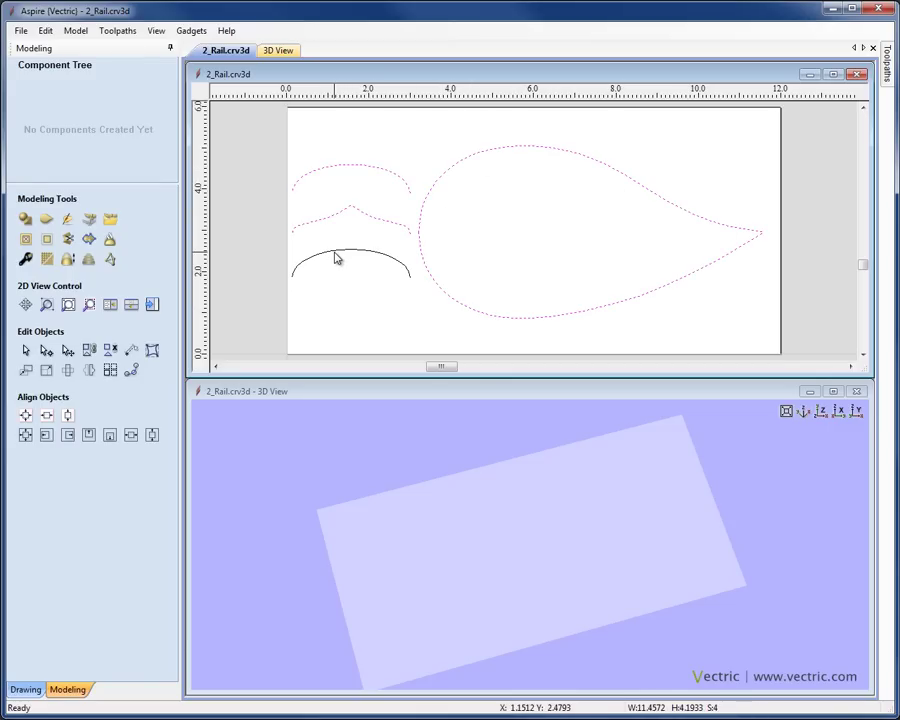
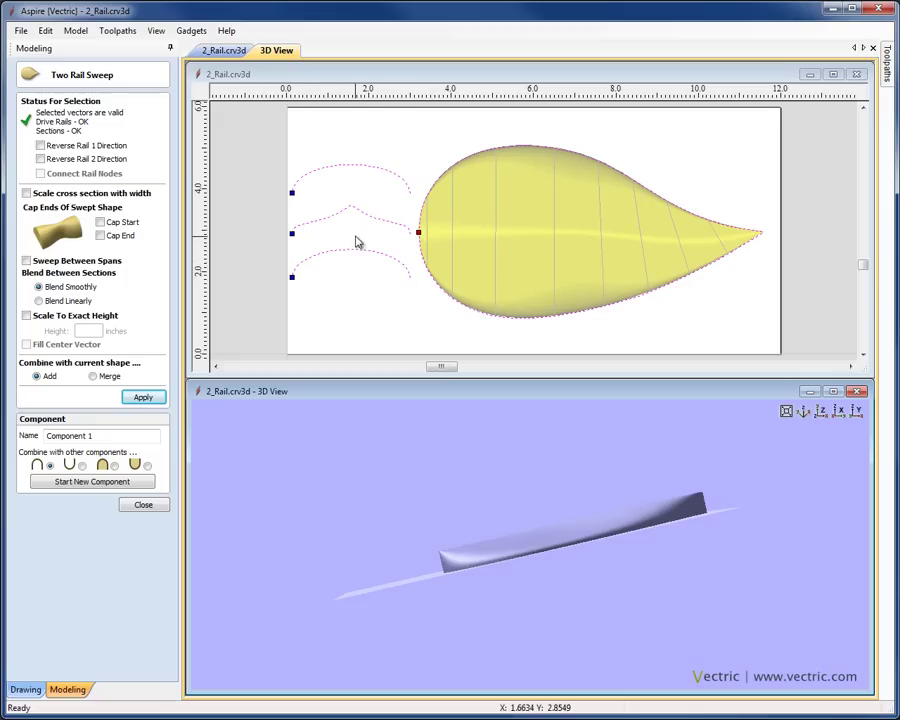
# - Scale the teardrop sweep's cross sections with width and inspect the resulting shape from above and at an angle
pyautogui.moveTo(619, 522); pyautogui.dragTo(596, 572)
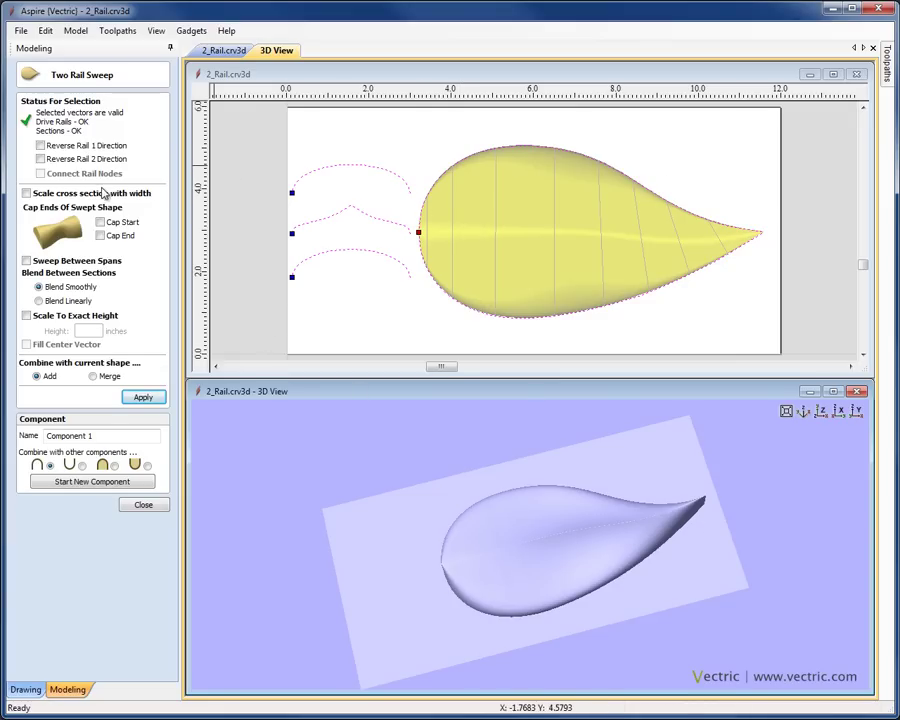
pyautogui.click(26, 193)
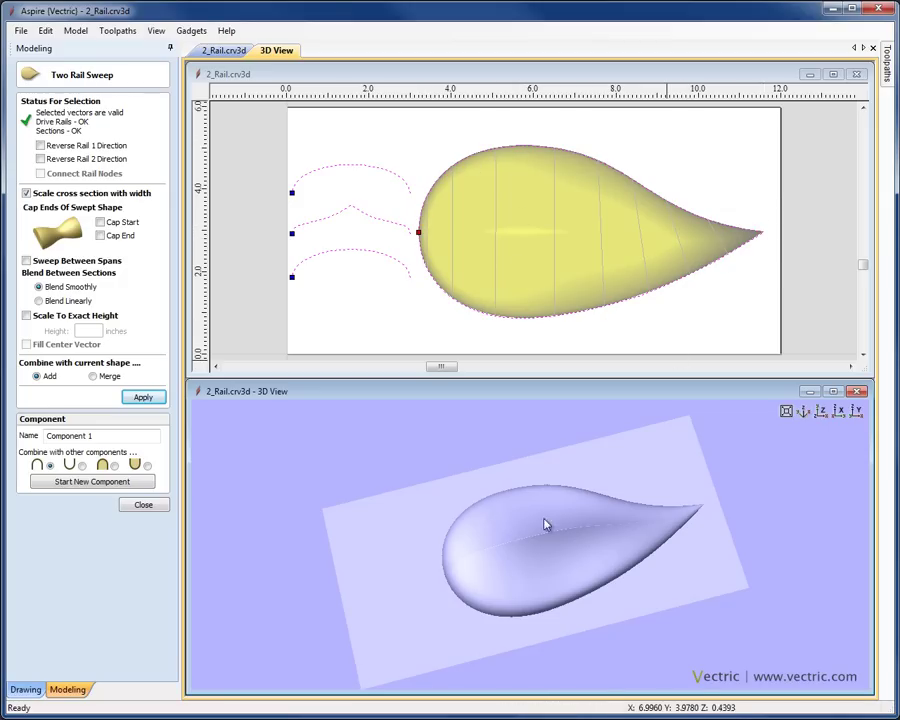
pyautogui.moveTo(523, 556); pyautogui.dragTo(300, 655)
pyautogui.scroll(4, 538, 506)
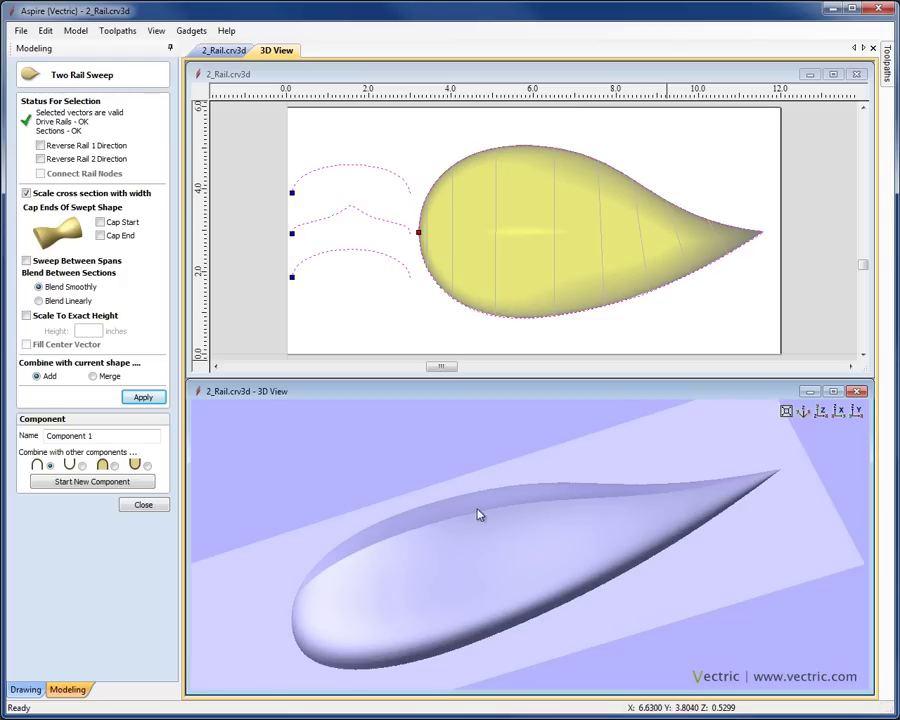
pyautogui.moveTo(552, 524); pyautogui.dragTo(568, 563)
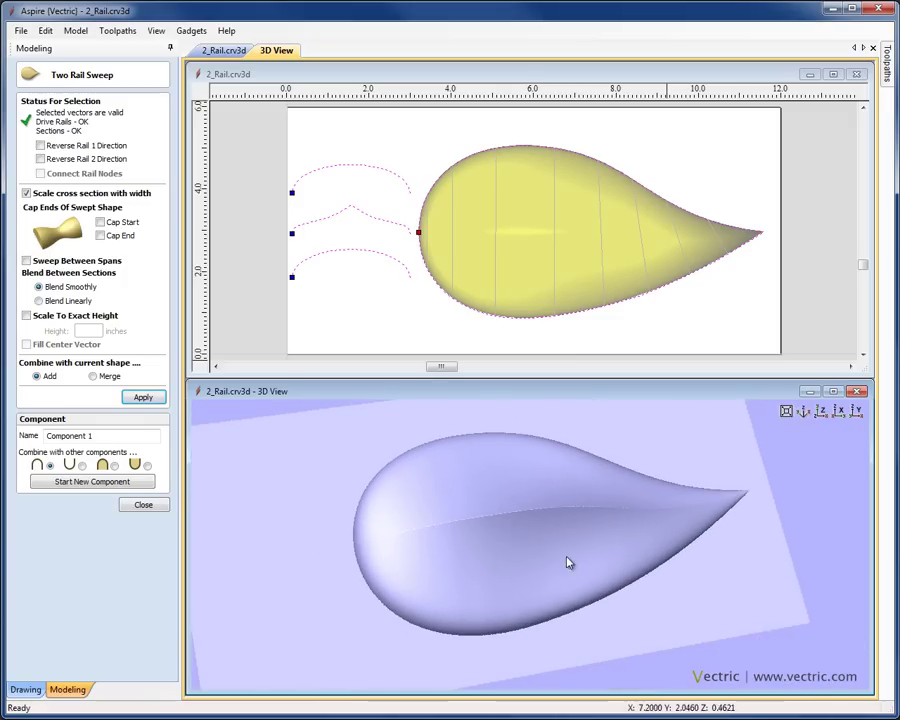
pyautogui.click(819, 412)
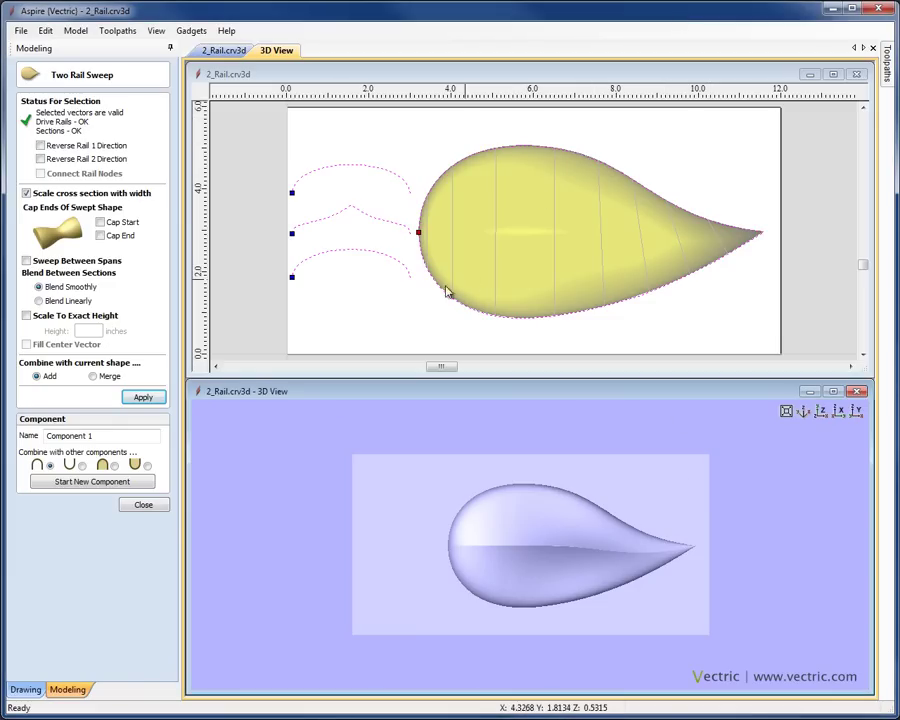
pyautogui.moveTo(522, 555); pyautogui.dragTo(558, 600)
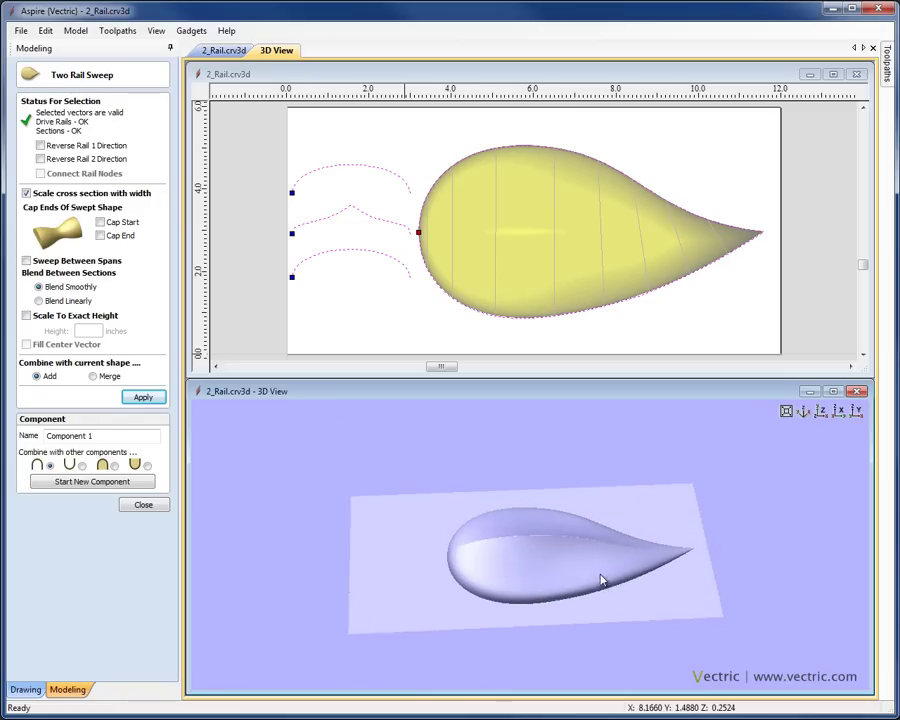
pyautogui.scroll(3, 599, 581)
pyautogui.moveTo(422, 569); pyautogui.dragTo(510, 573)
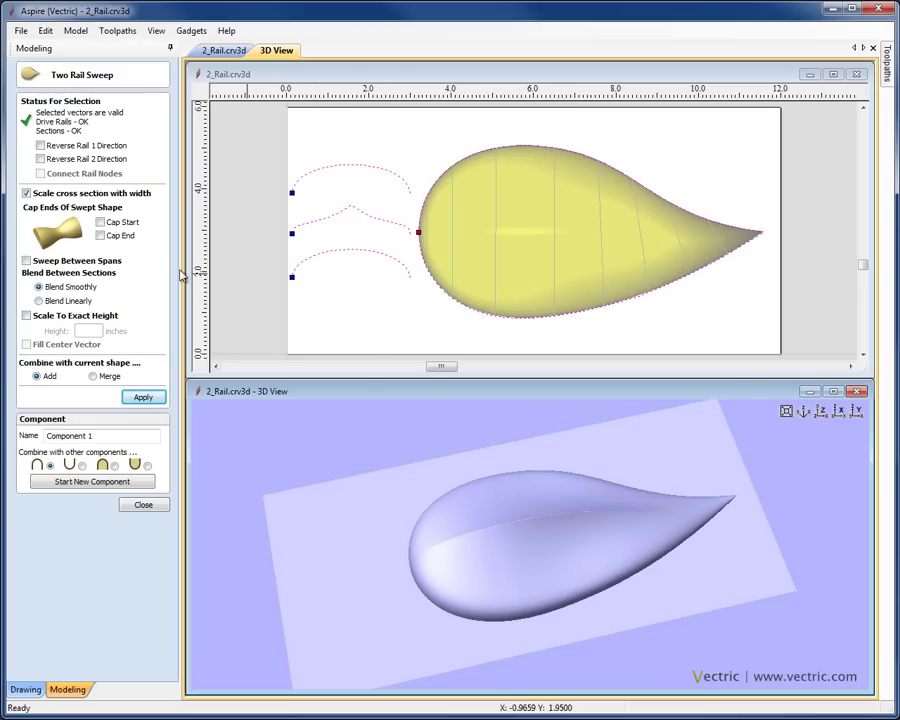
# - Try scaling the teardrop sweep to an exact height of 0.5 inches
pyautogui.click(27, 316)
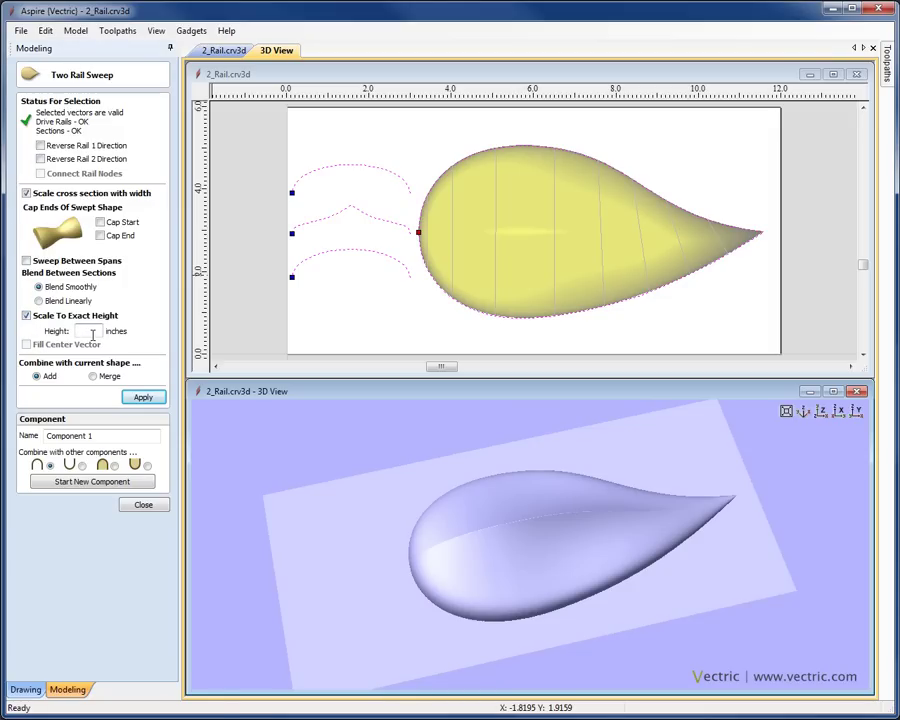
pyautogui.click(141, 398)
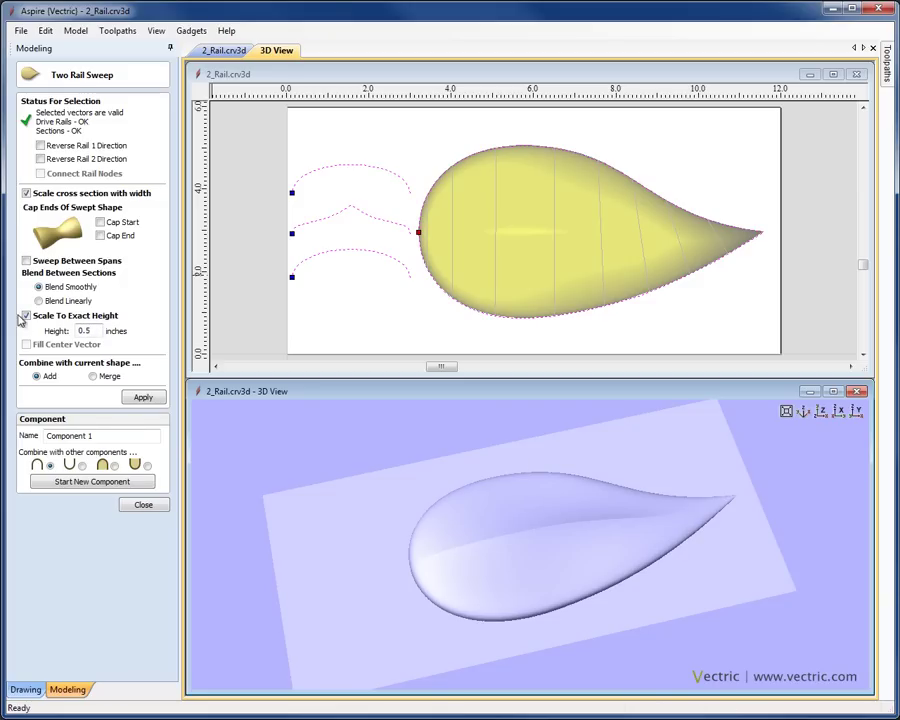
pyautogui.click(27, 316)
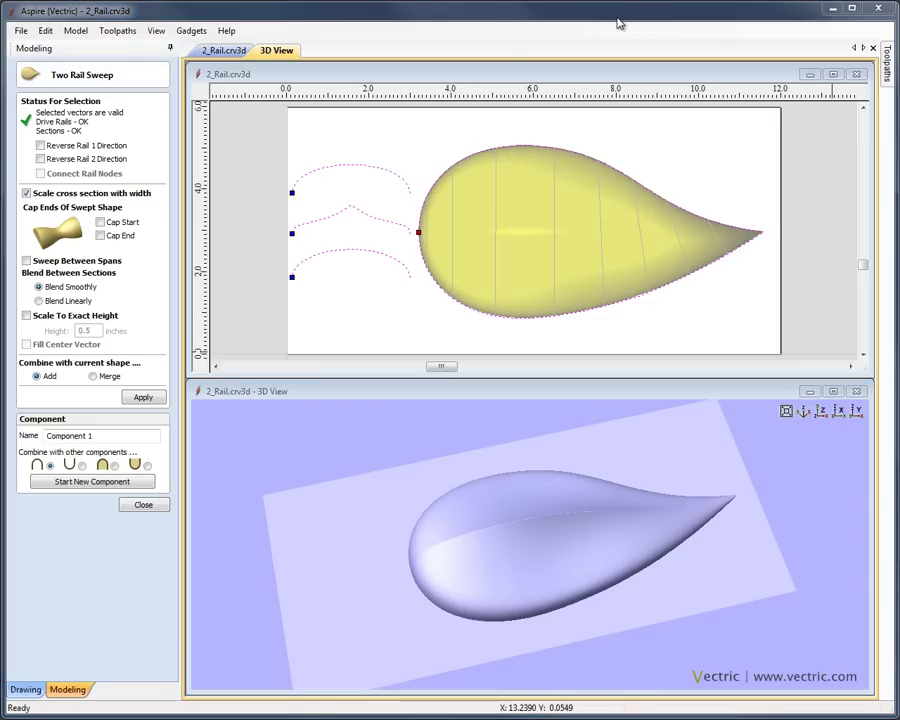
# - Close the Two Rail Sweep and delete the teardrop component
pyautogui.click(142, 505)
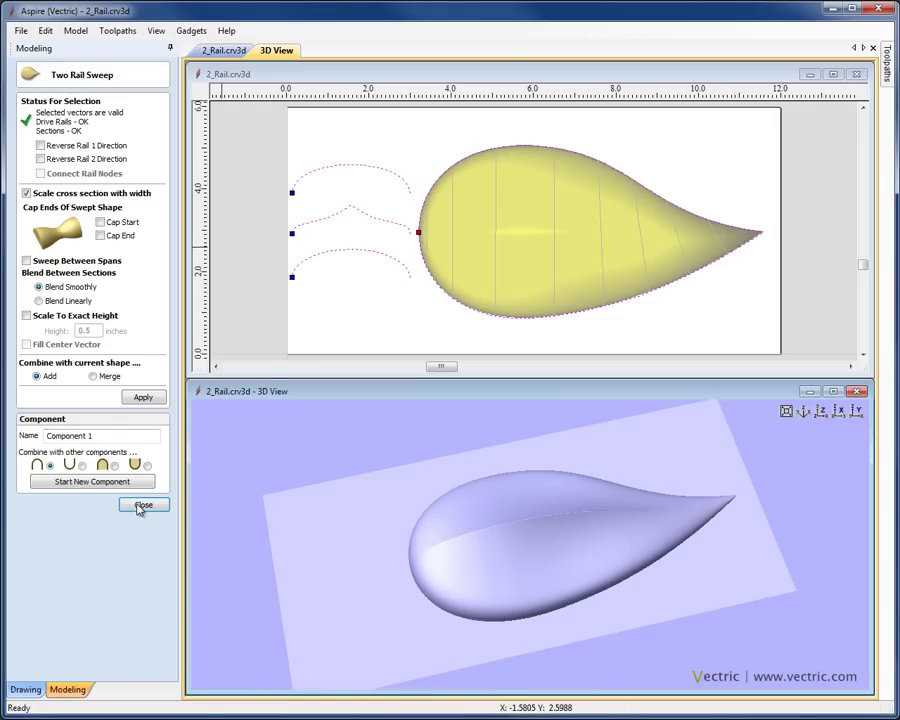
pyautogui.click(452, 244)
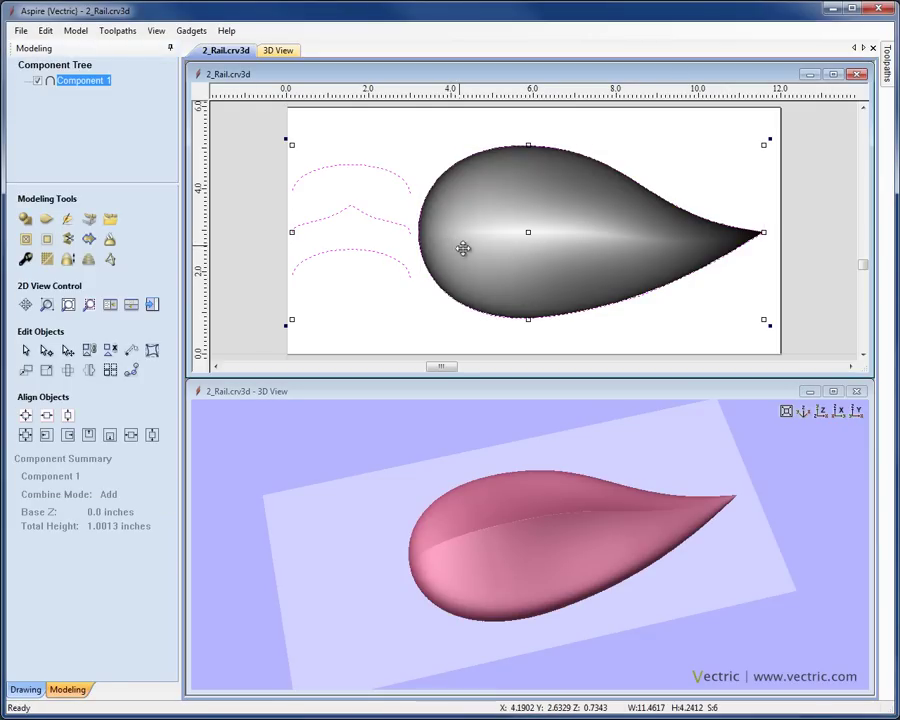
pyautogui.click(444, 315)
pyautogui.click(482, 271)
pyautogui.press('Delete')
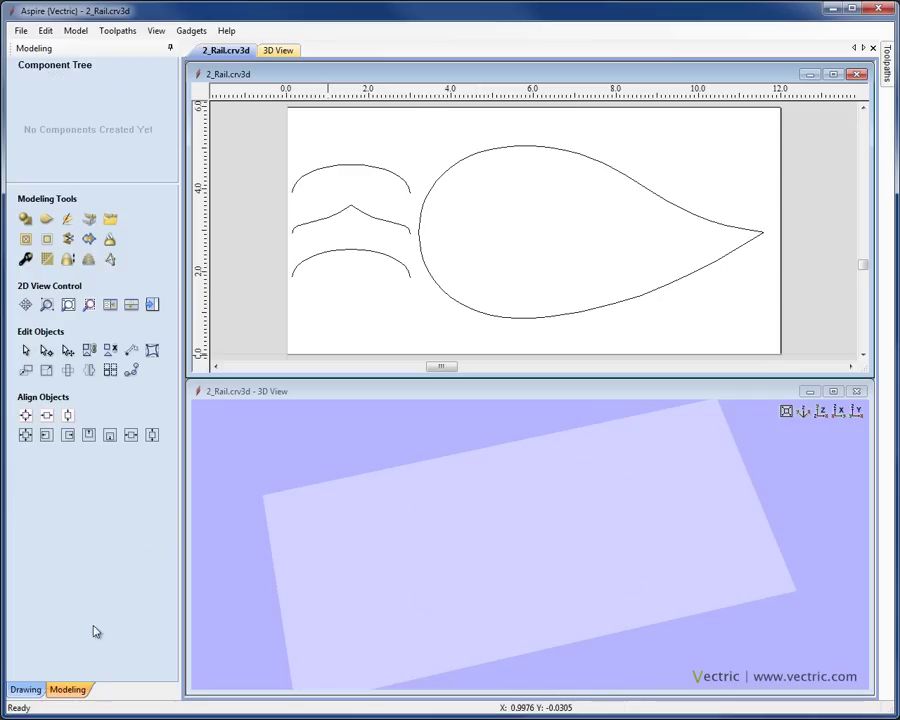
# - Hide the Standard 2 Rail layer, show the Connect Rail Nodes layer, and reset the 3D view to isometric
pyautogui.hotkey('ctrl', 'l')
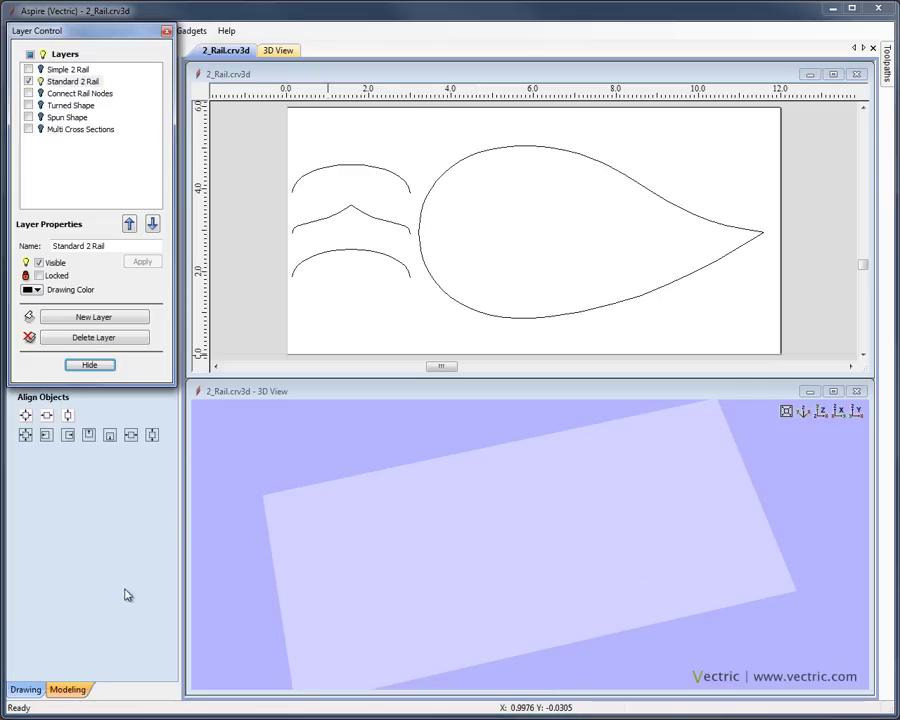
pyautogui.click(28, 81)
pyautogui.click(28, 93)
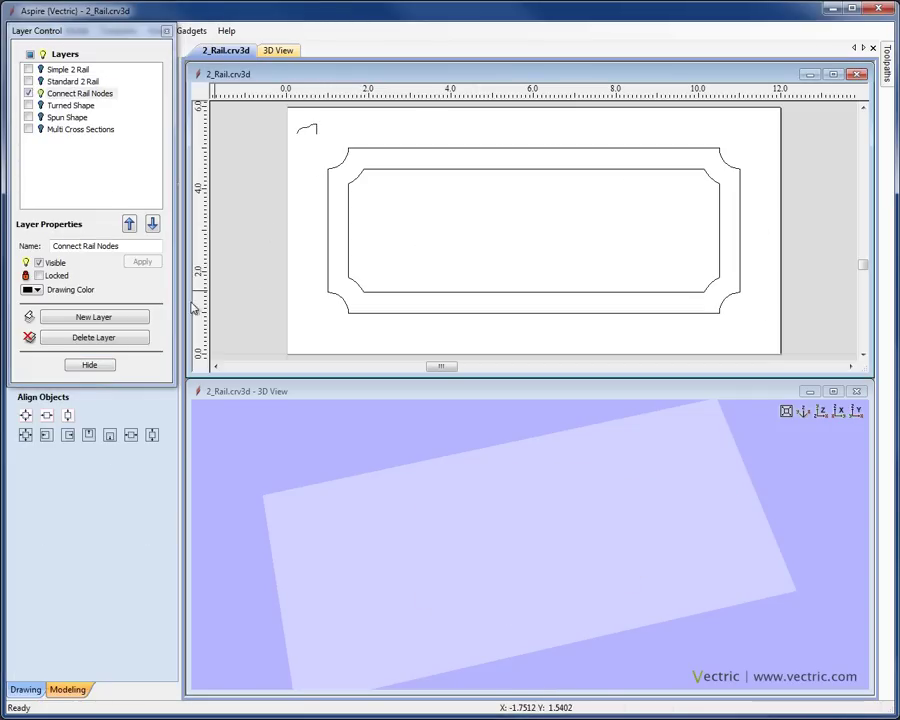
pyautogui.click(90, 365)
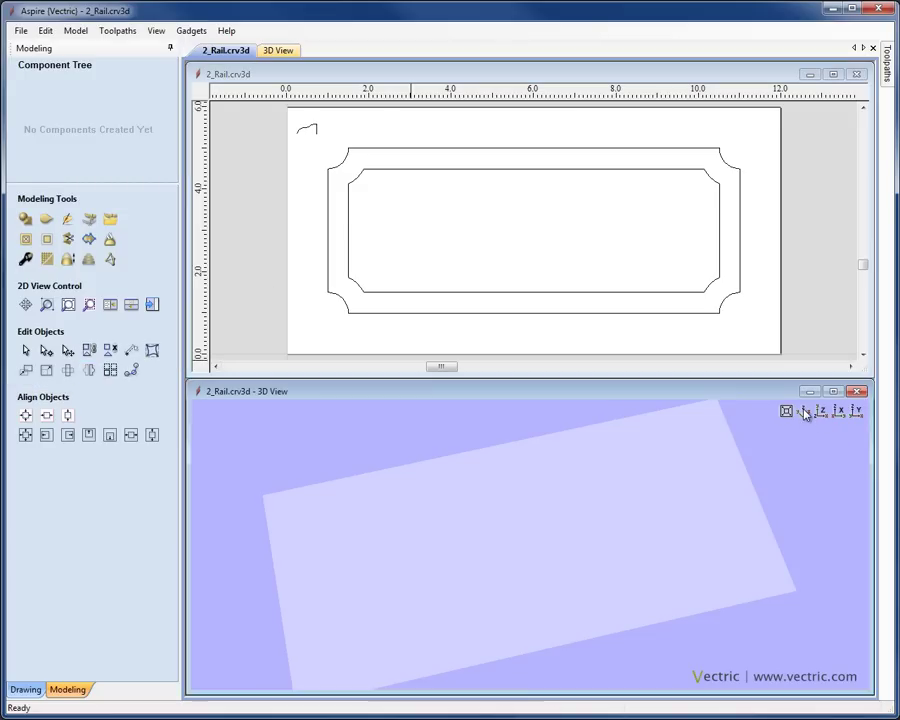
pyautogui.click(803, 411)
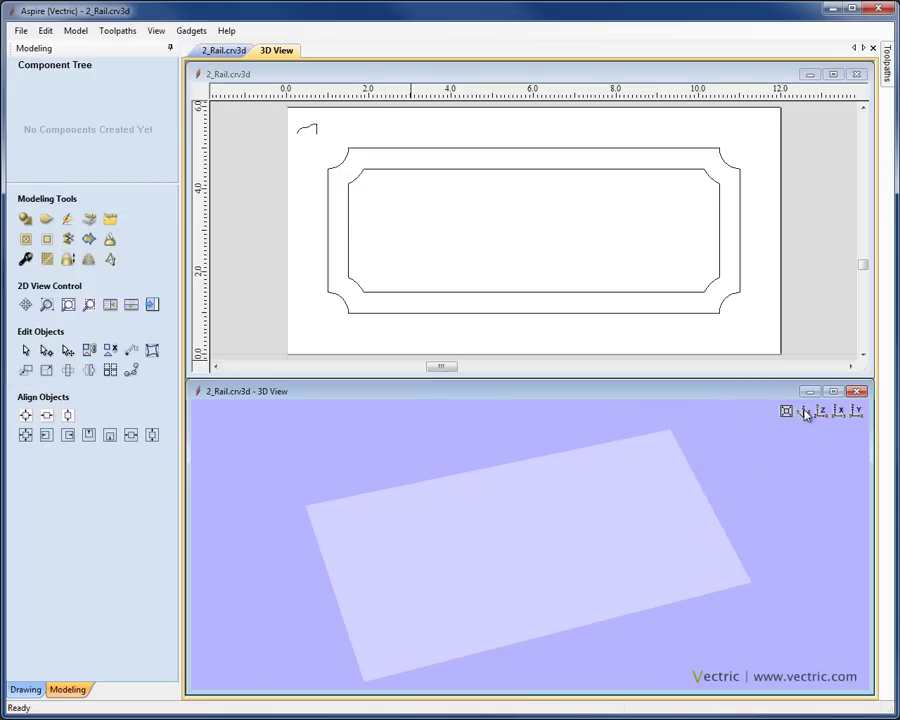
# - Start a Two Rail Sweep with the outer and inner frame vectors as rails and the small moulding profile as cross section
pyautogui.click(329, 224)
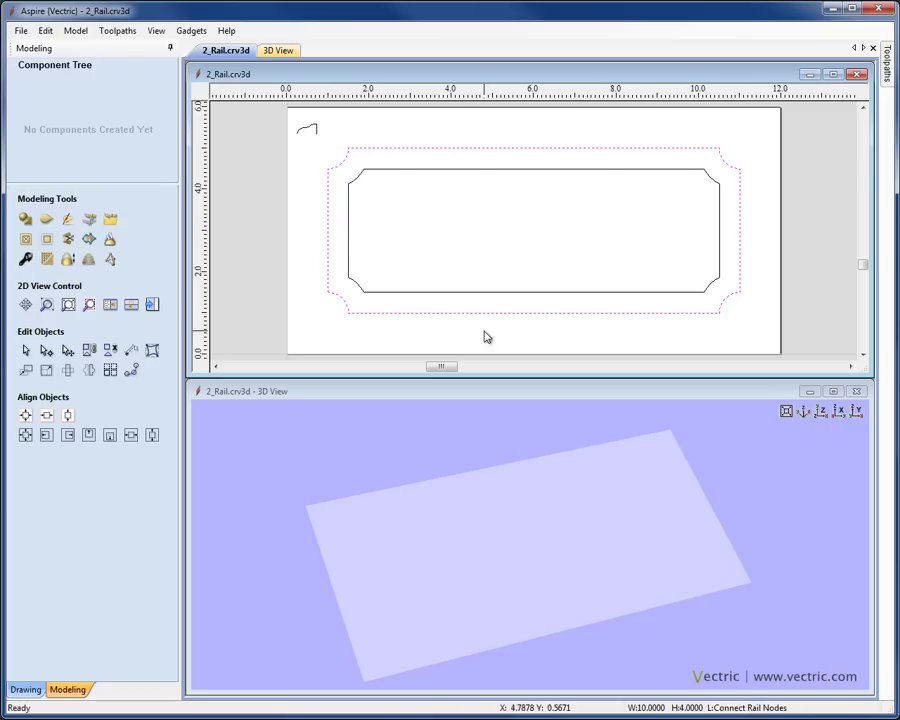
pyautogui.keyDown('shift'); pyautogui.click(375, 293); pyautogui.keyUp('shift')
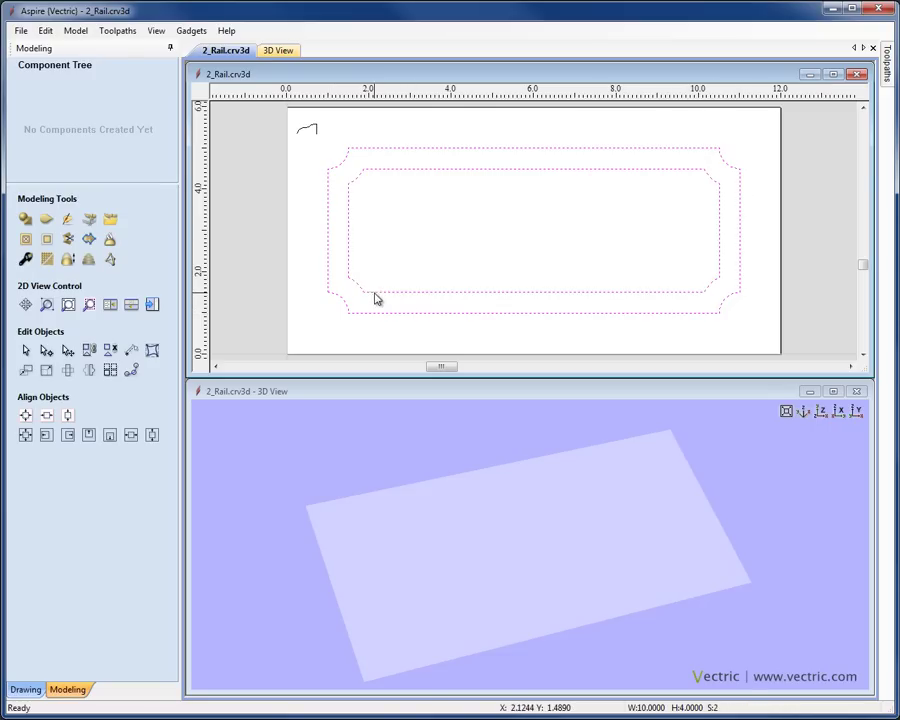
pyautogui.keyDown('shift'); pyautogui.click(311, 133); pyautogui.keyUp('shift')
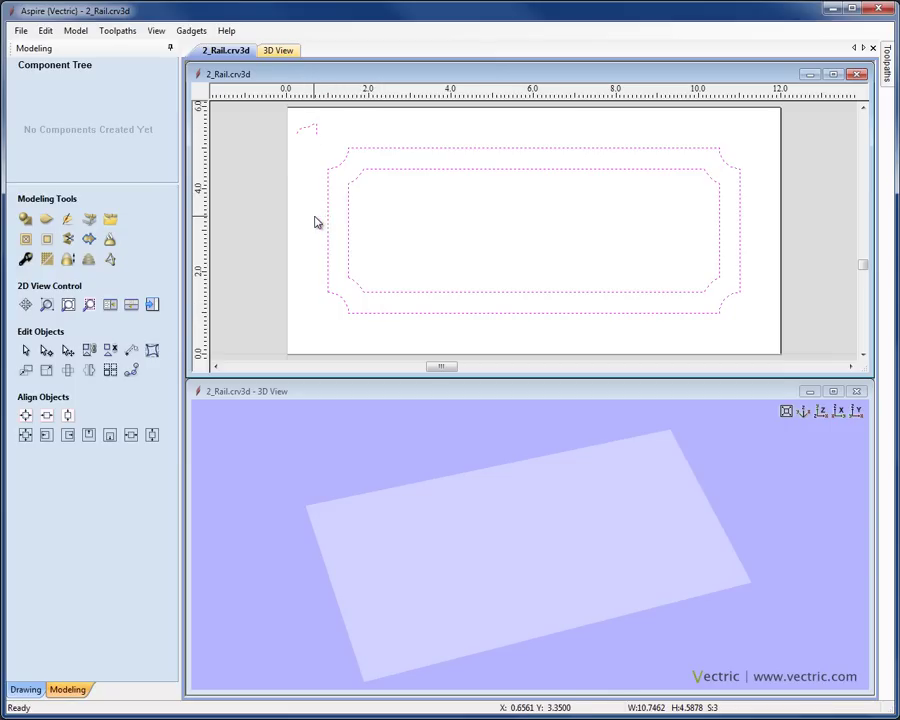
pyautogui.click(45, 222)
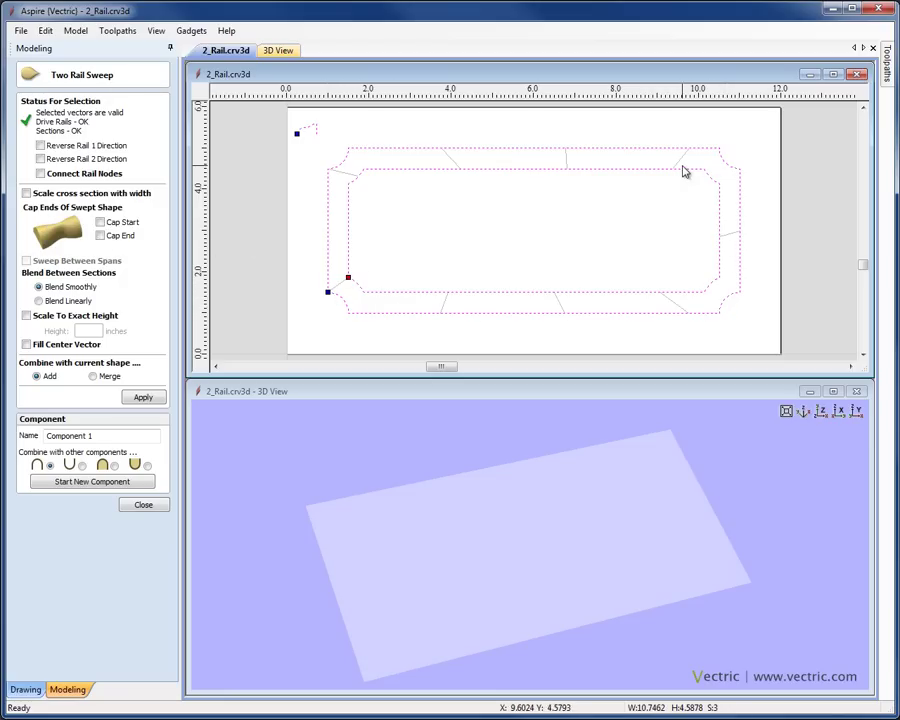
# - Apply the frame sweep without connected rail nodes and examine its corners up close and from above
pyautogui.click(144, 398)
pyautogui.moveTo(589, 528); pyautogui.dragTo(476, 536)
pyautogui.scroll(5, 590, 562)
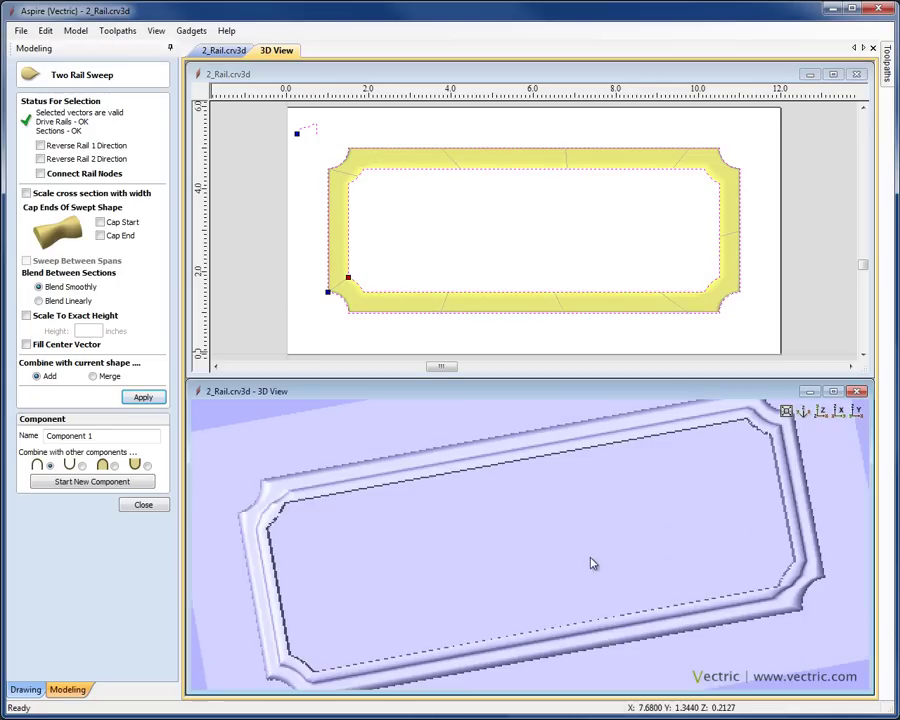
pyautogui.scroll(5, 697, 547)
pyautogui.moveTo(623, 530); pyautogui.dragTo(671, 583)
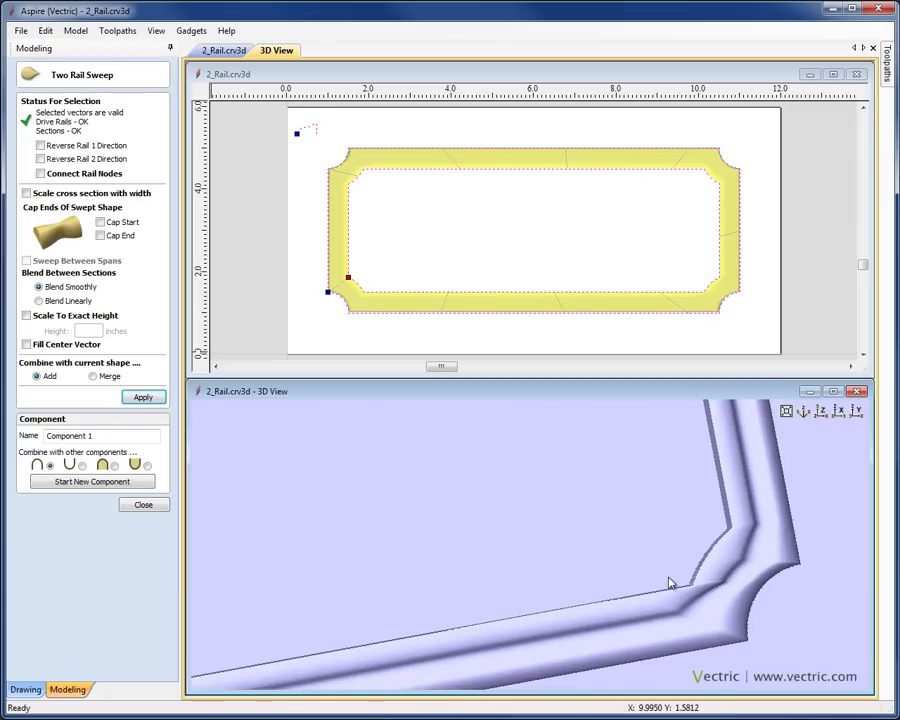
pyautogui.click(819, 411)
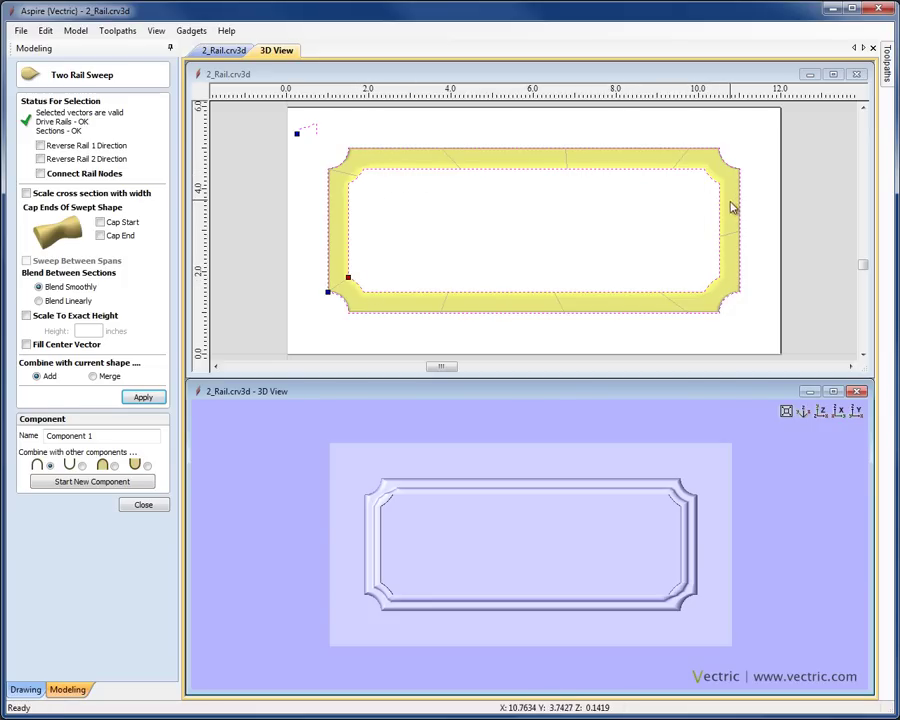
pyautogui.click(346, 276)
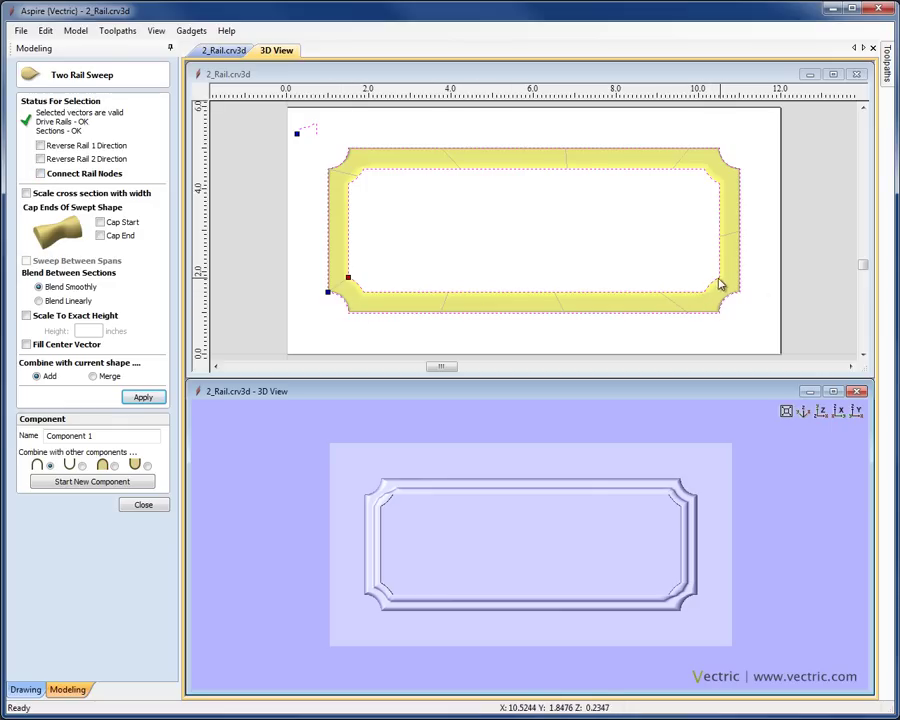
# - Reapply the frame sweep with Connect Rail Nodes enabled and examine the corners at an angle
pyautogui.click(41, 174)
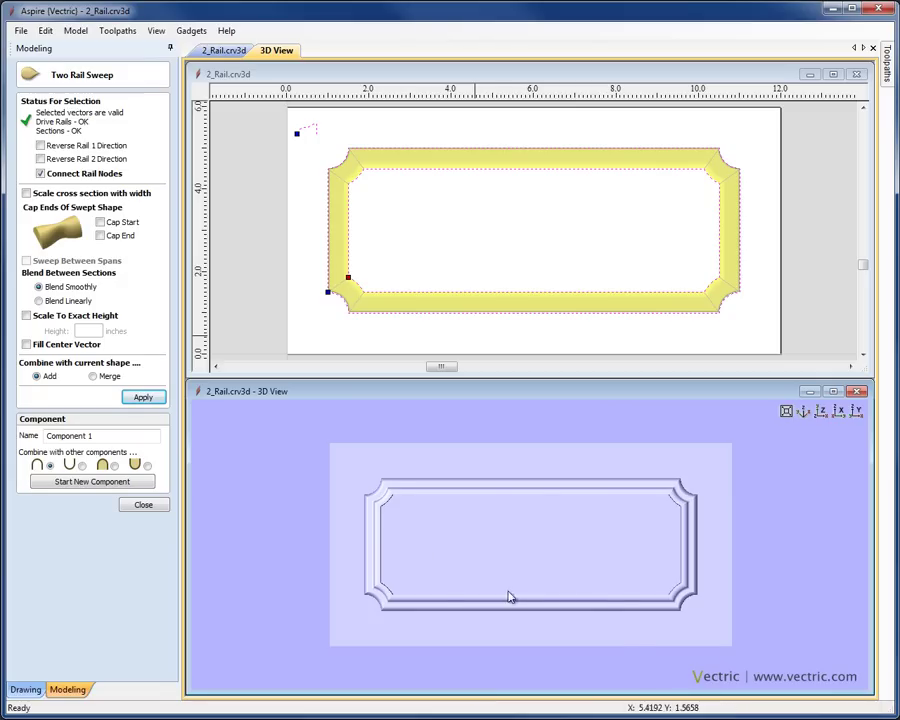
pyautogui.moveTo(621, 633); pyautogui.dragTo(532, 578)
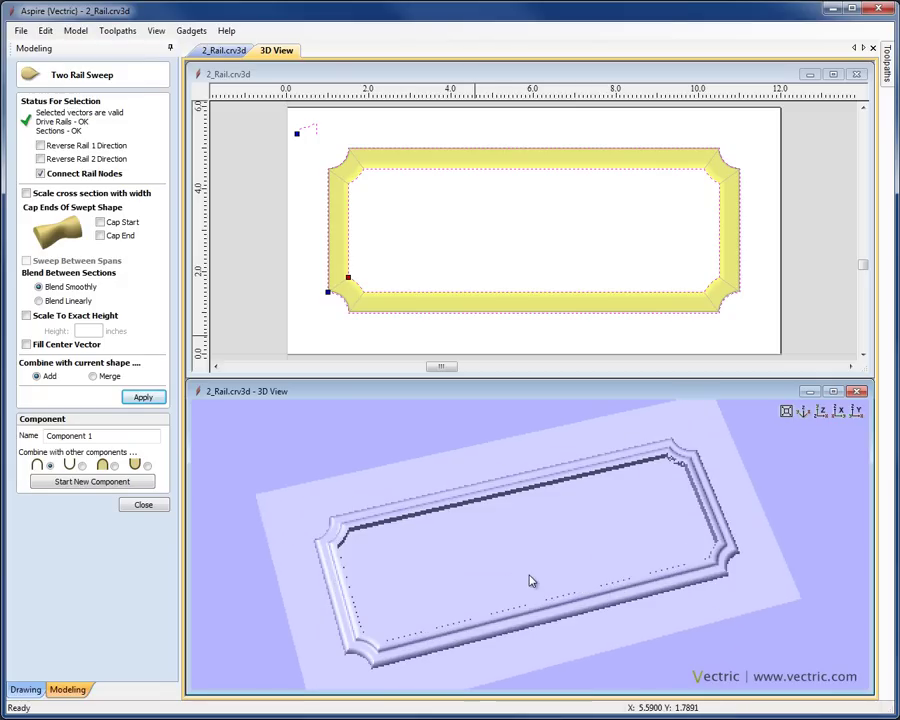
pyautogui.scroll(2, 532, 576)
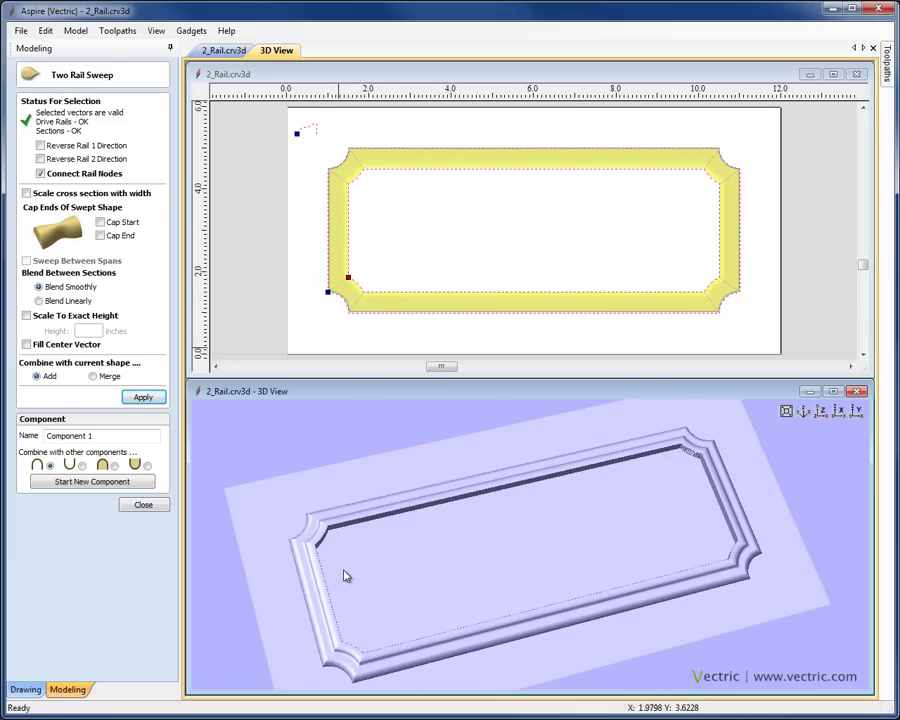
pyautogui.moveTo(566, 563); pyautogui.dragTo(538, 578)
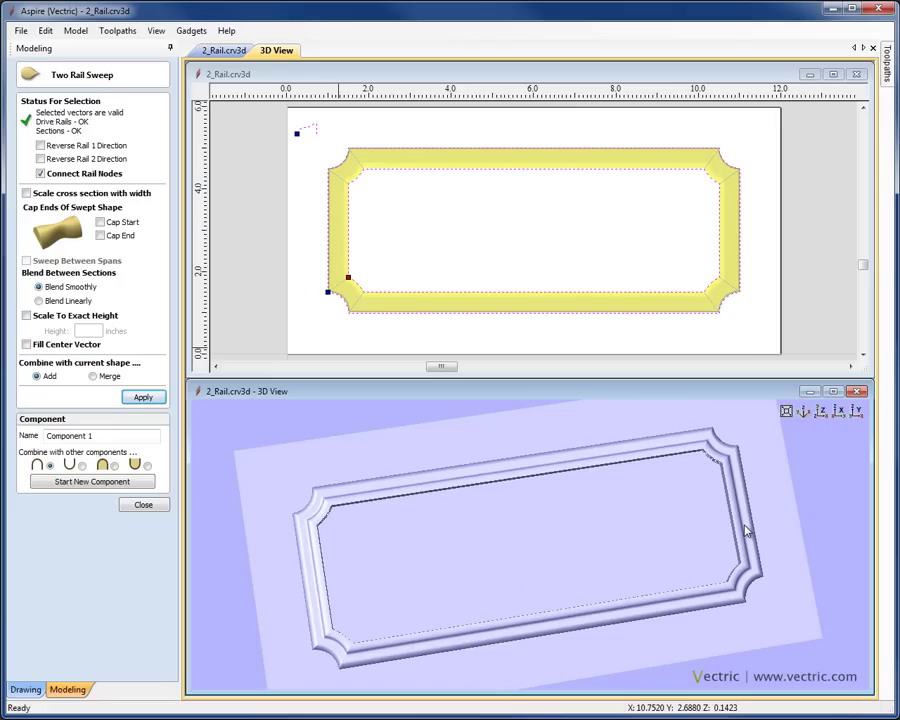
# - Fill the frame's center vector in the sweep and inspect the resulting panel at an angle
pyautogui.click(26, 345)
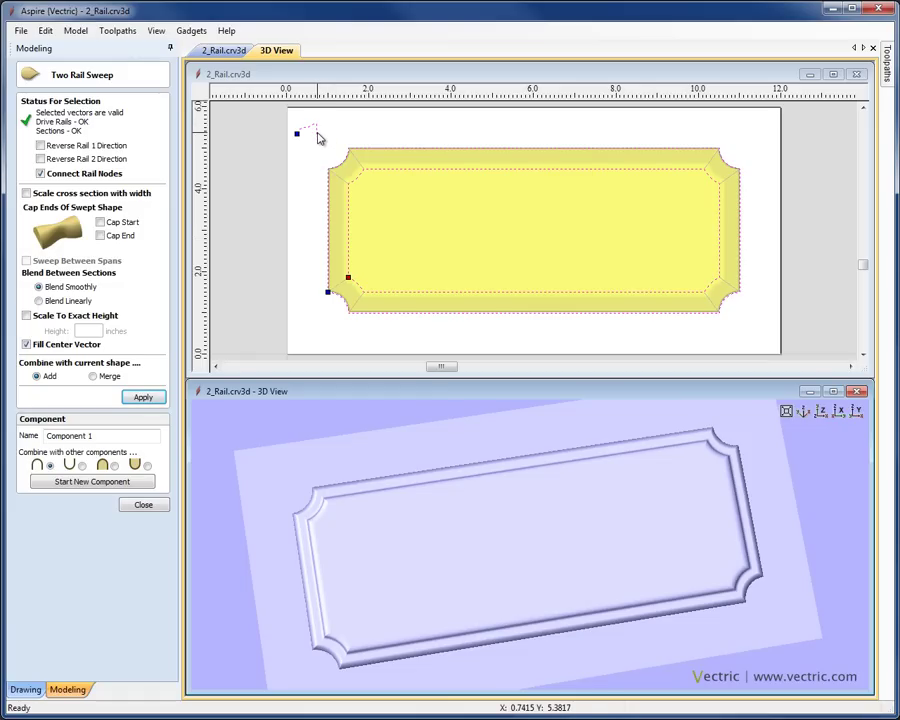
pyautogui.moveTo(607, 586)
pyautogui.mouseDown()
pyautogui.moveTo(597, 510)
pyautogui.moveTo(597, 588)
pyautogui.mouseUp()
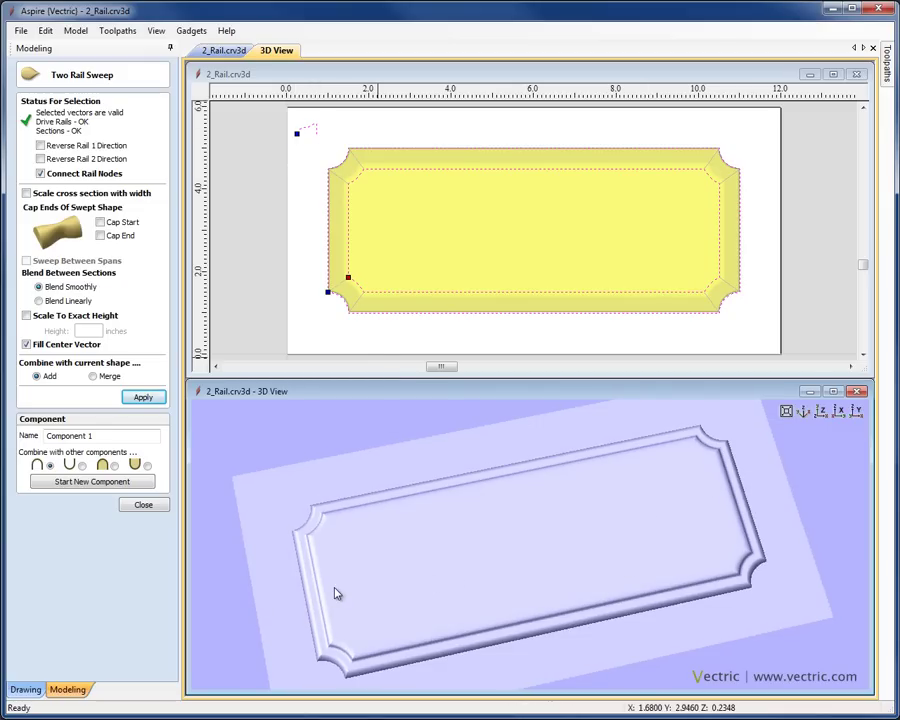
pyautogui.moveTo(660, 570); pyautogui.dragTo(569, 583)
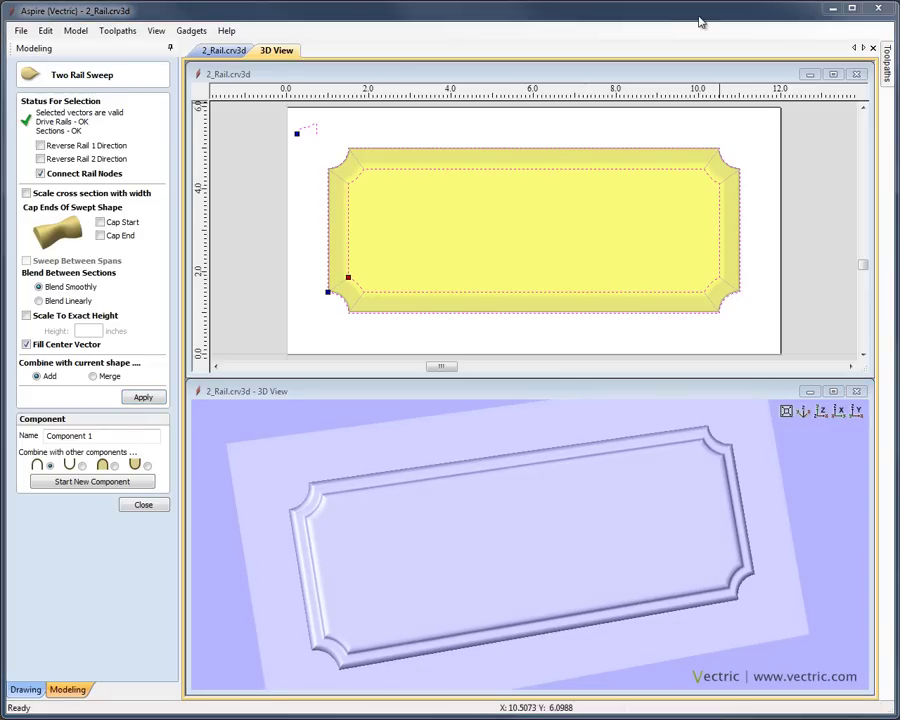
# - Close the Two Rail Sweep, delete the framed panel component, and view the empty model from above
pyautogui.click(149, 504)
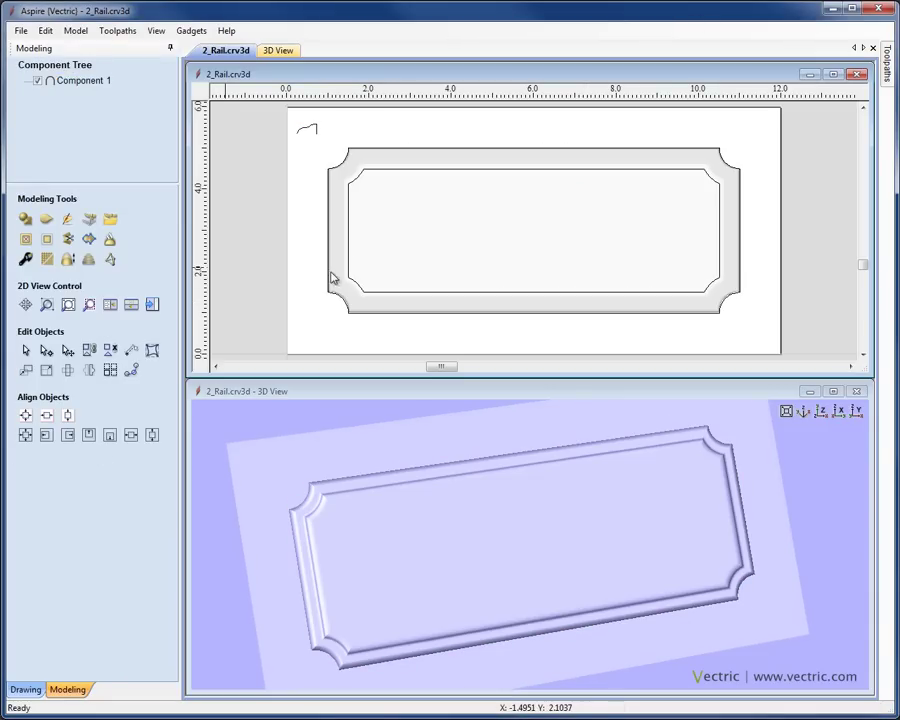
pyautogui.click(406, 261)
pyautogui.press('Delete')
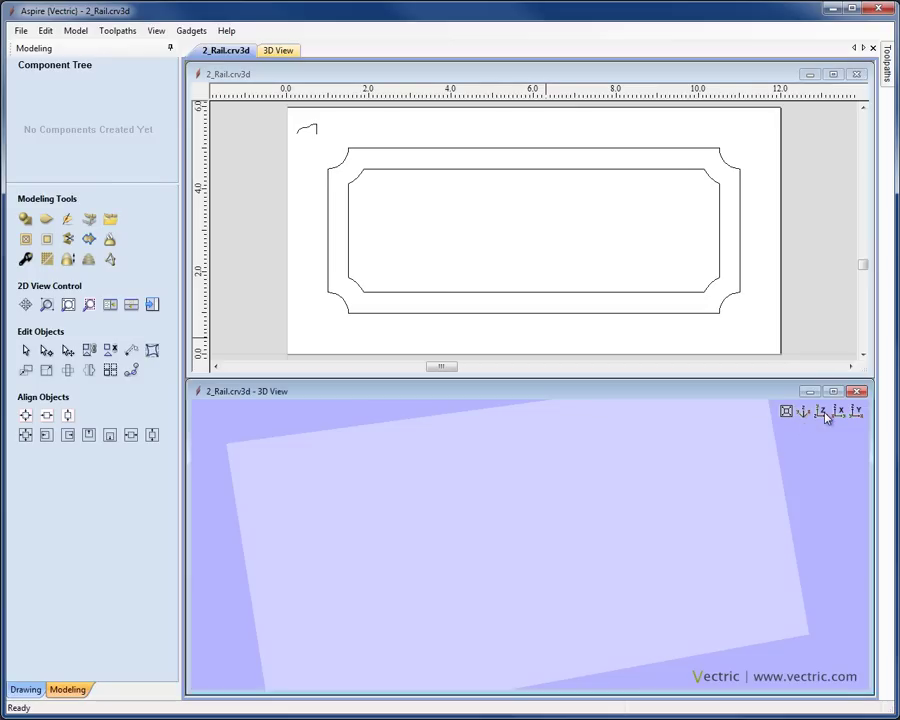
pyautogui.click(820, 411)
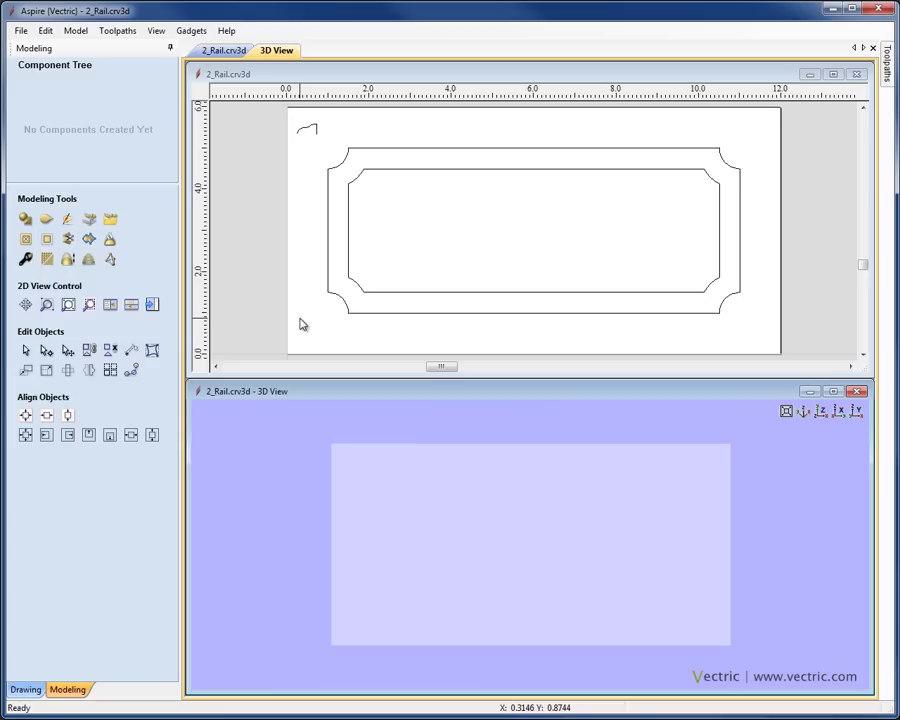
# - Hide the Connect Rail Nodes layer and make the Turned Shape layer visible and active
pyautogui.hotkey('ctrl', 'l')
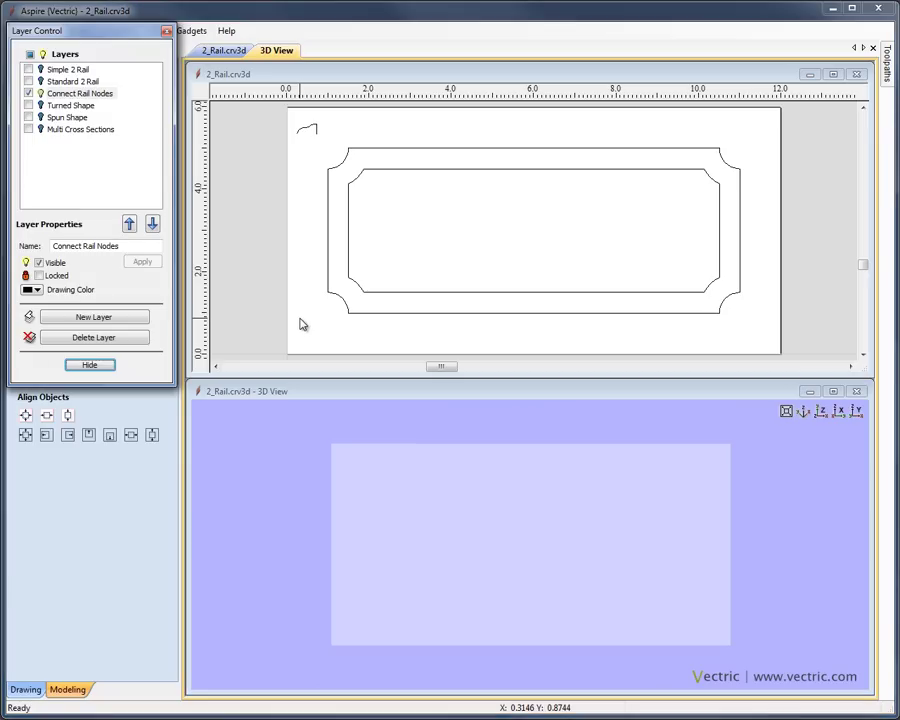
pyautogui.click(27, 93)
pyautogui.click(28, 105)
pyautogui.click(66, 106)
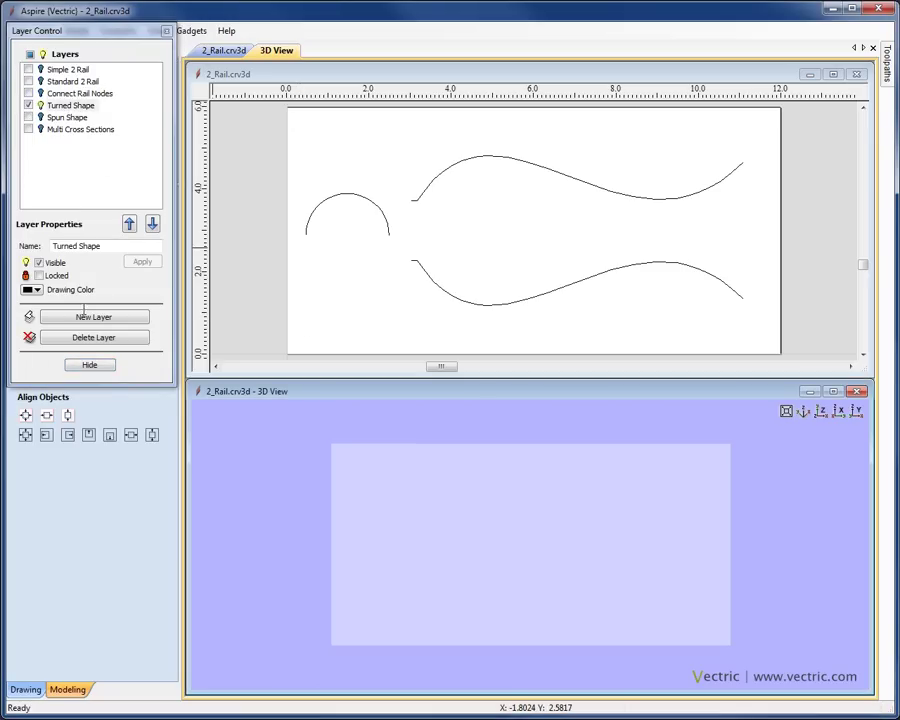
pyautogui.click(95, 366)
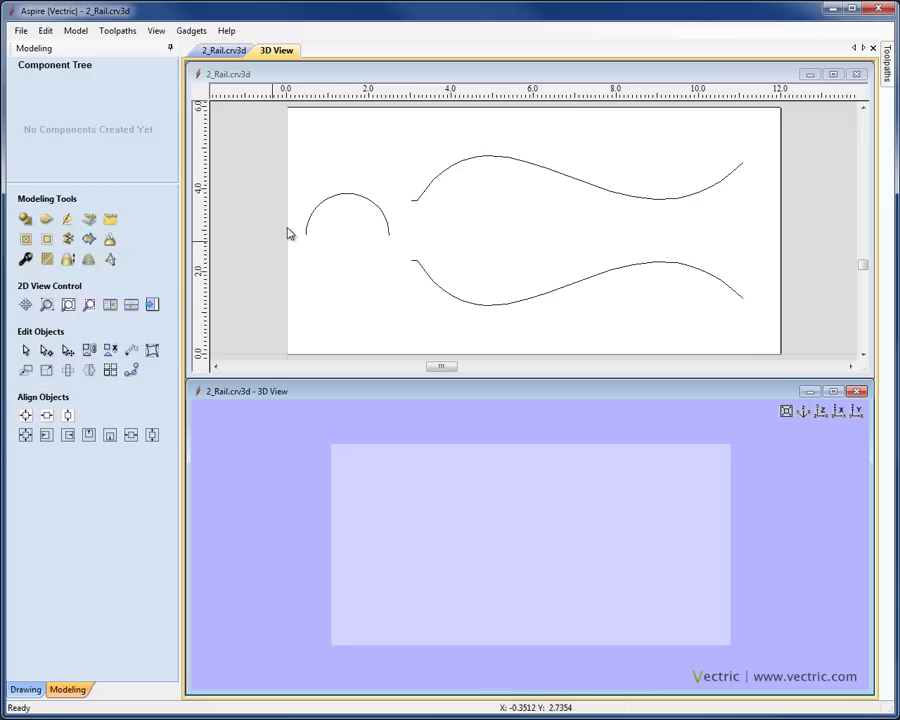
# - Start a Two Rail Sweep with the upper and lower wavy curves as rails and the semicircular arc as cross section
pyautogui.click(424, 197)
pyautogui.click(418, 263)
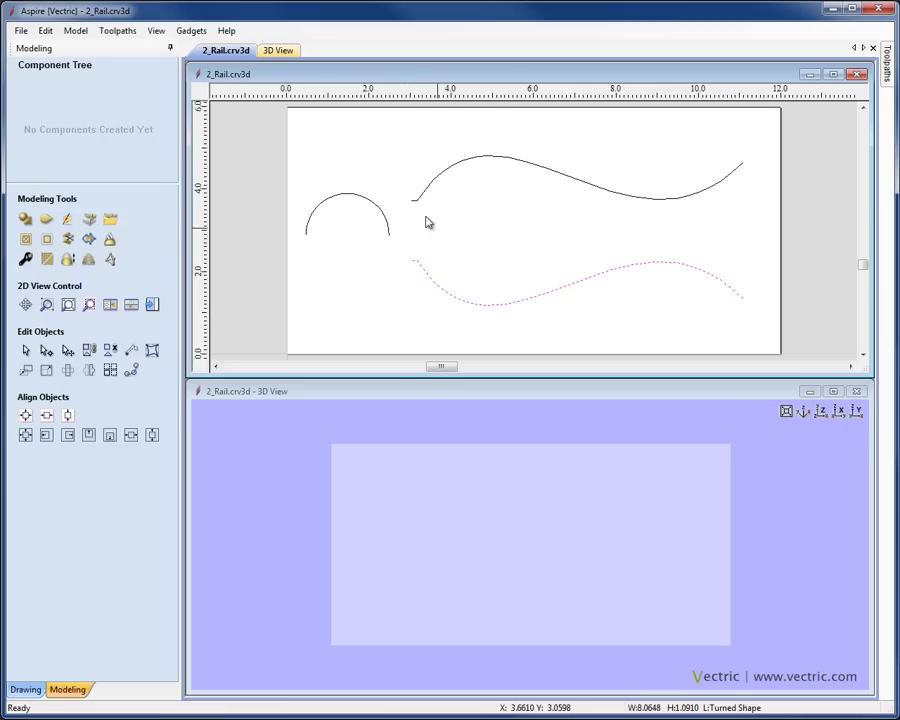
pyautogui.click(510, 178)
pyautogui.click(512, 304)
pyautogui.click(419, 201)
pyautogui.keyDown('shift'); pyautogui.click(423, 277); pyautogui.keyUp('shift')
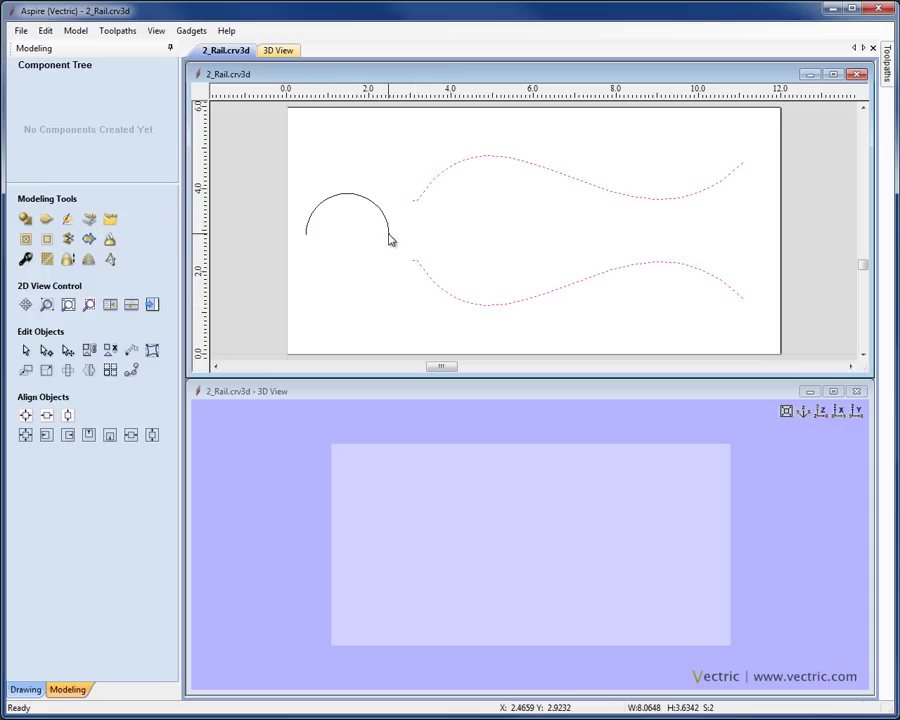
pyautogui.keyDown('shift'); pyautogui.click(353, 199); pyautogui.keyUp('shift')
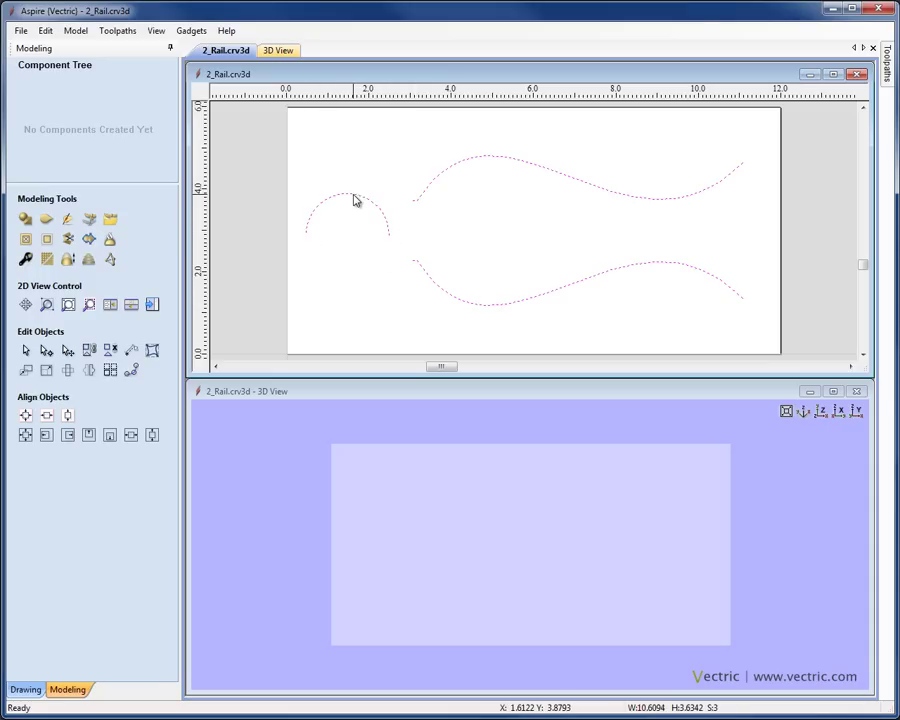
pyautogui.click(62, 221)
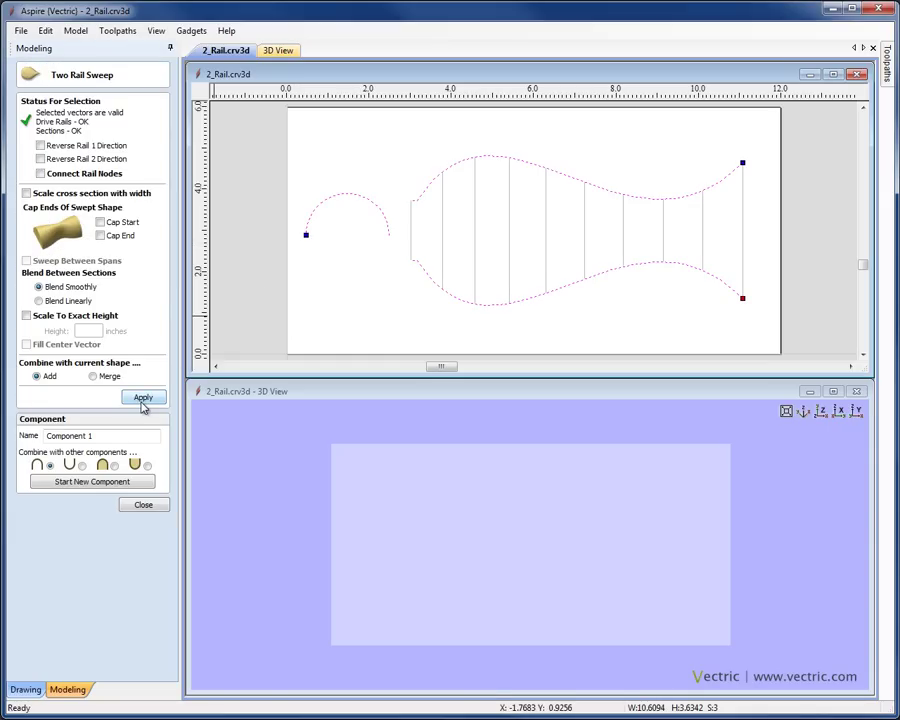
# - Inspect the turned-shape sweep at a low angle, scale its cross section with width, and examine the vase form from other angles
pyautogui.moveTo(532, 624); pyautogui.dragTo(555, 460)
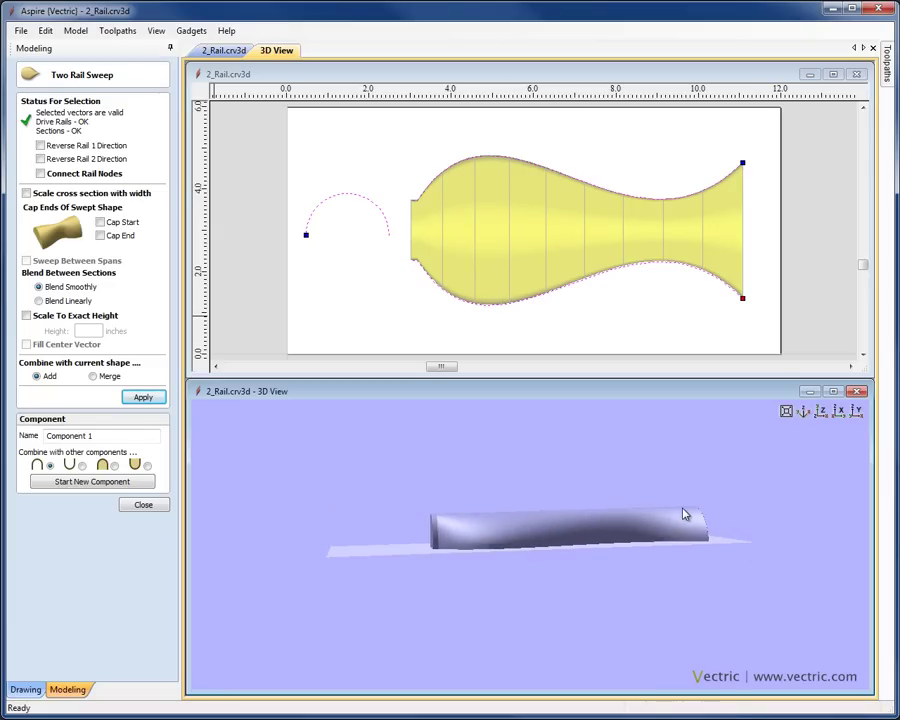
pyautogui.click(26, 193)
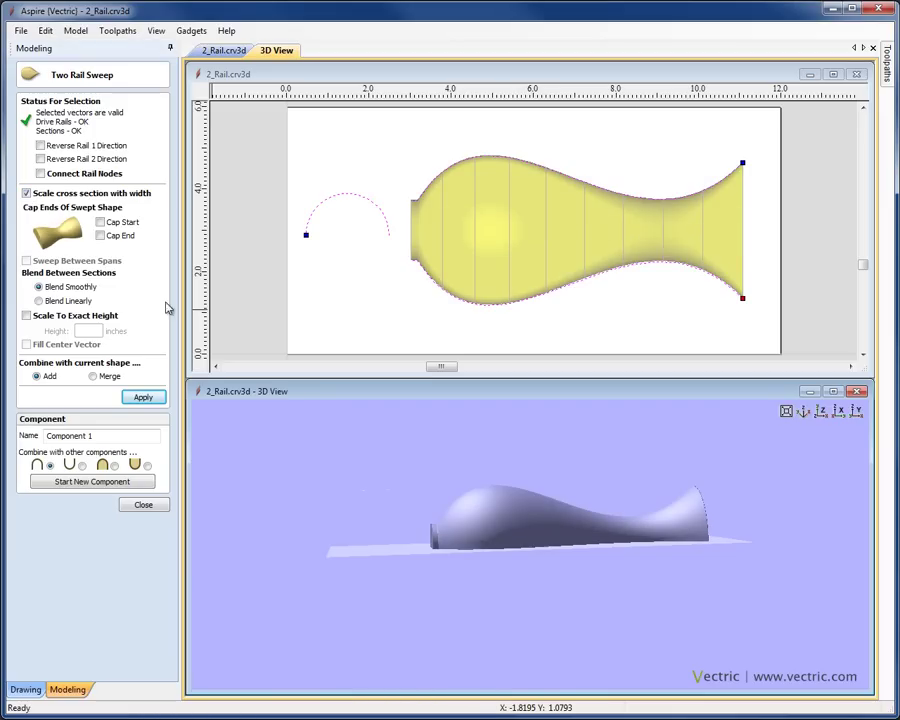
pyautogui.moveTo(526, 482)
pyautogui.mouseDown()
pyautogui.moveTo(542, 532)
pyautogui.moveTo(522, 645)
pyautogui.moveTo(518, 630)
pyautogui.mouseUp()
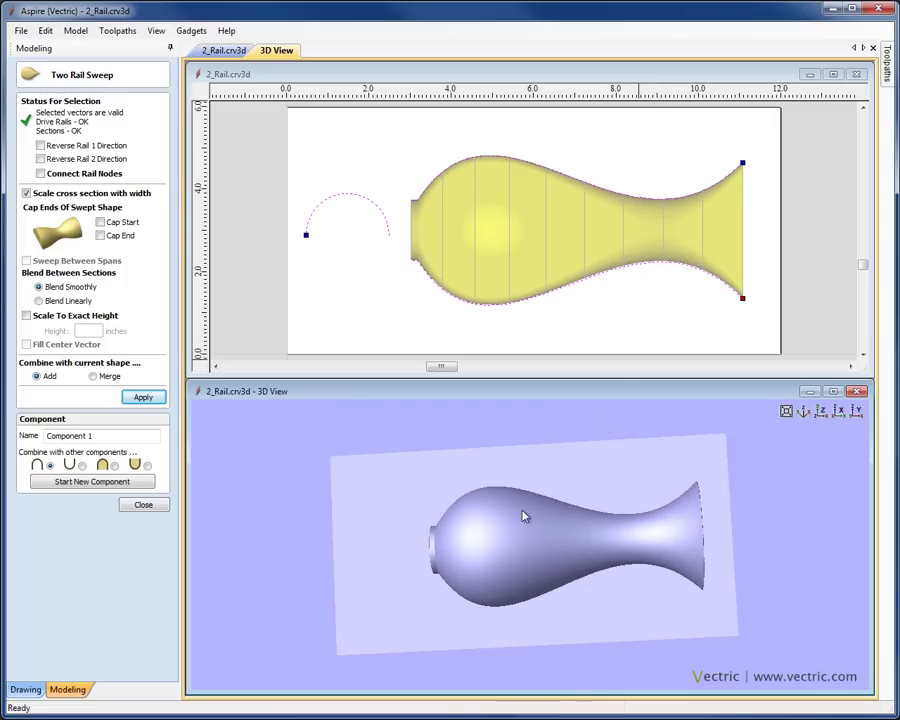
pyautogui.moveTo(530, 544); pyautogui.dragTo(578, 511)
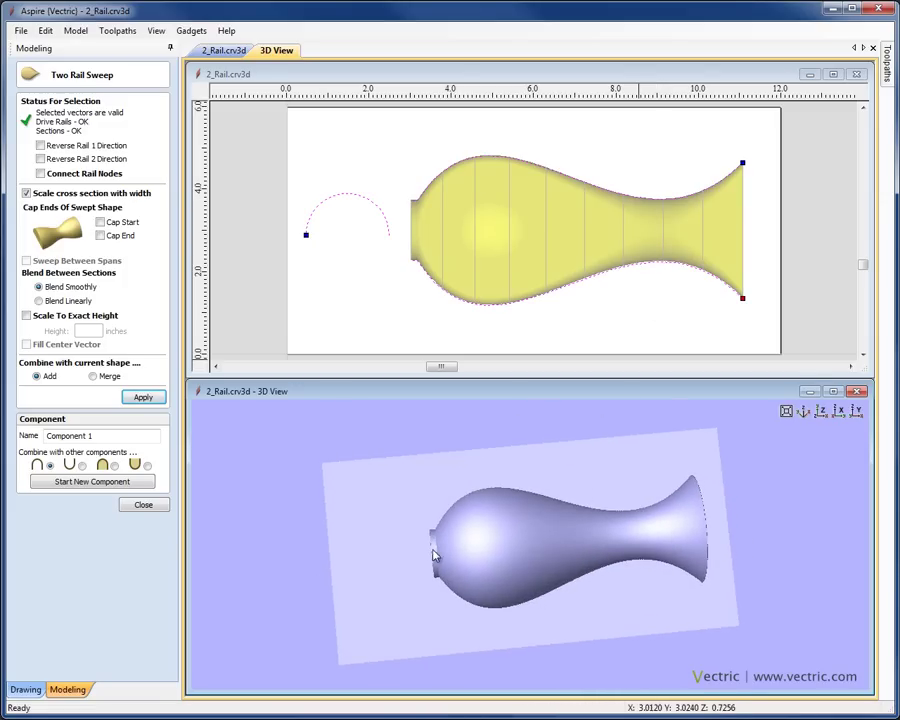
# - View the vase from above, close the Two Rail Sweep, and delete the vase component
pyautogui.click(820, 411)
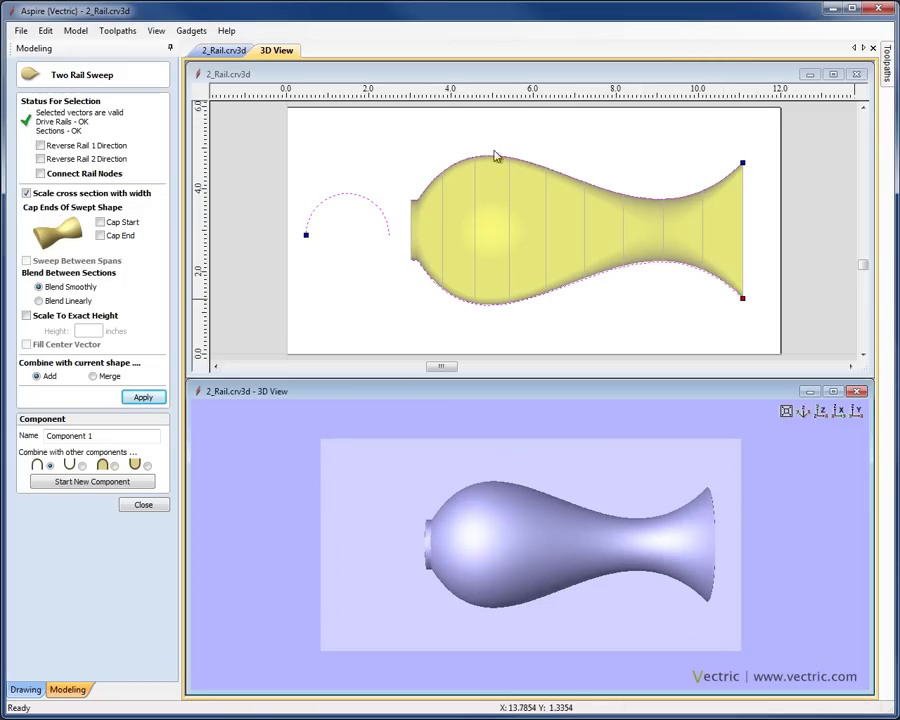
pyautogui.click(140, 505)
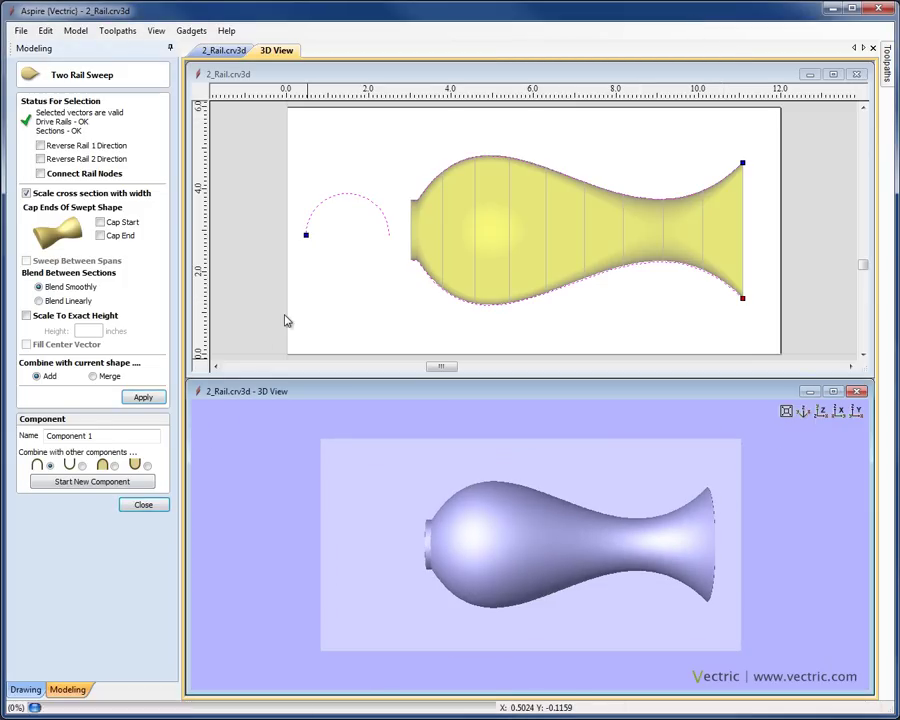
pyautogui.press('Delete')
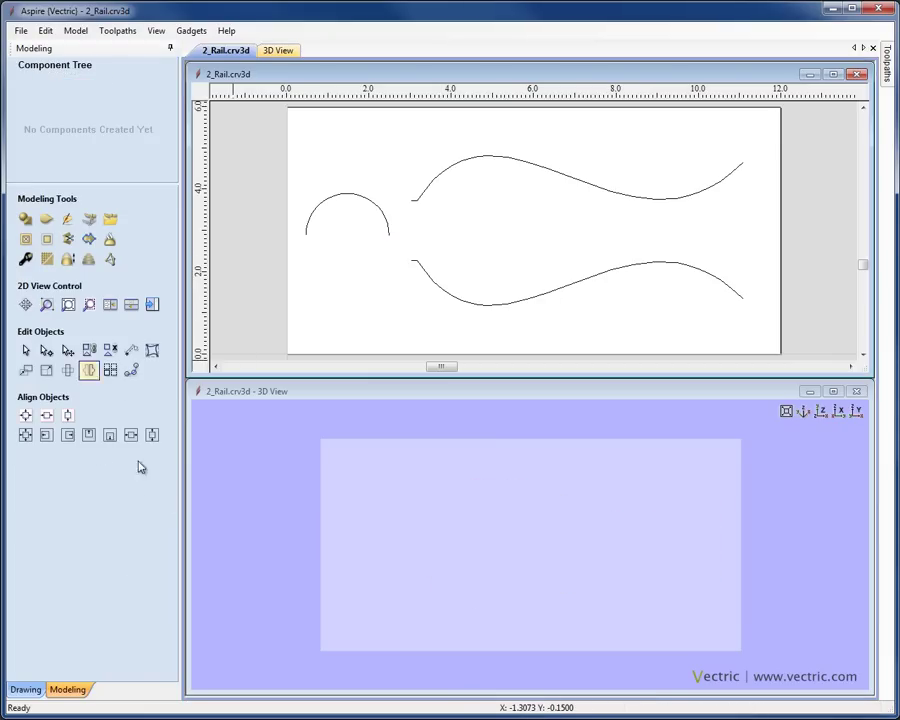
# - Hide the Turned Shape layer and make the Spun Shape layer visible and active
pyautogui.hotkey('ctrl', 'l')
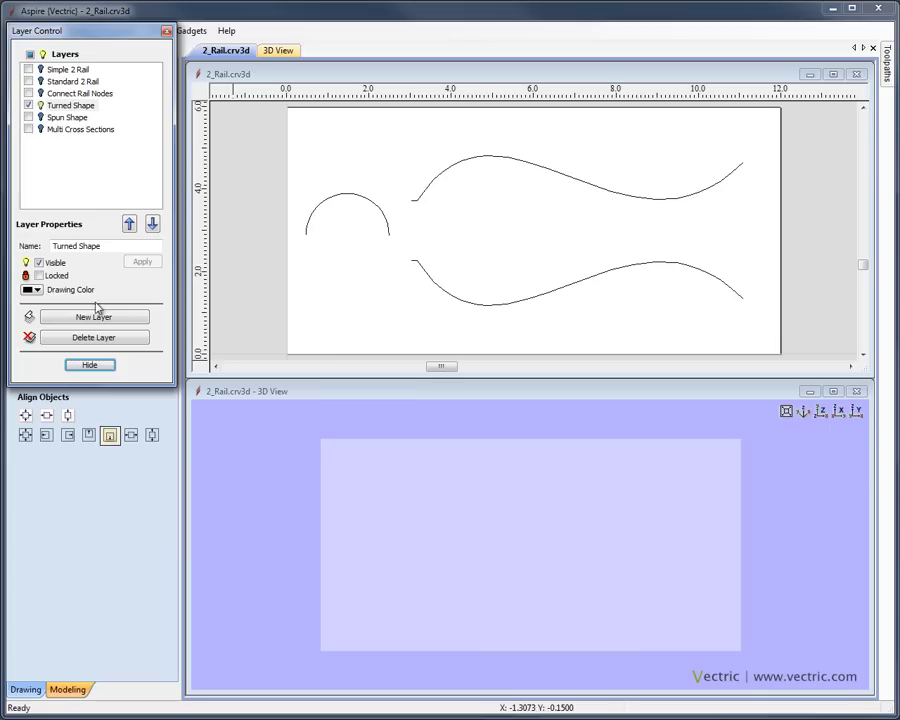
pyautogui.click(29, 106)
pyautogui.click(29, 118)
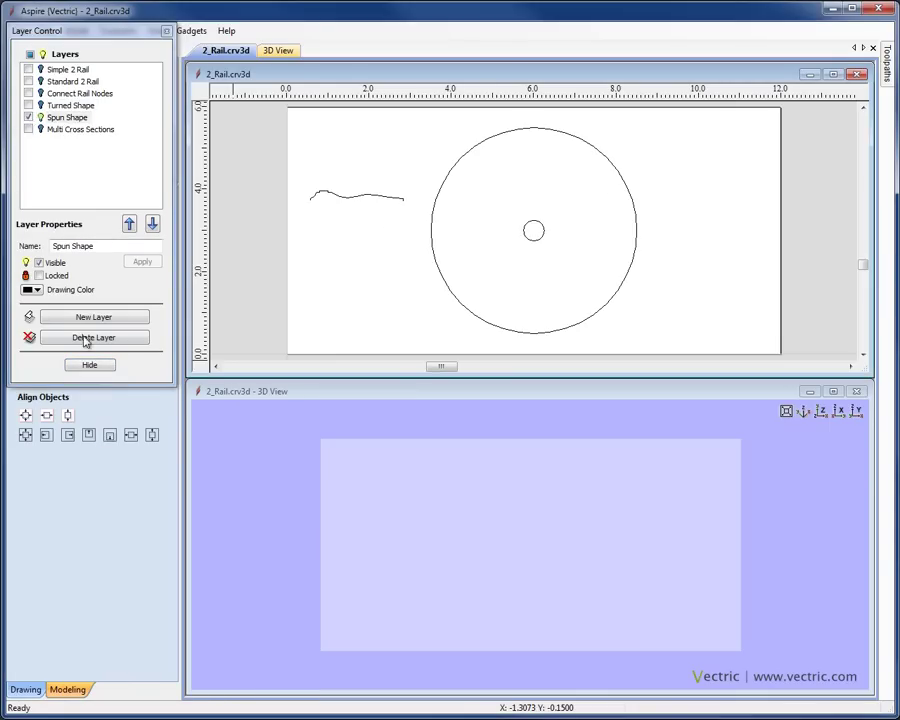
pyautogui.click(89, 364)
pyautogui.click(441, 272)
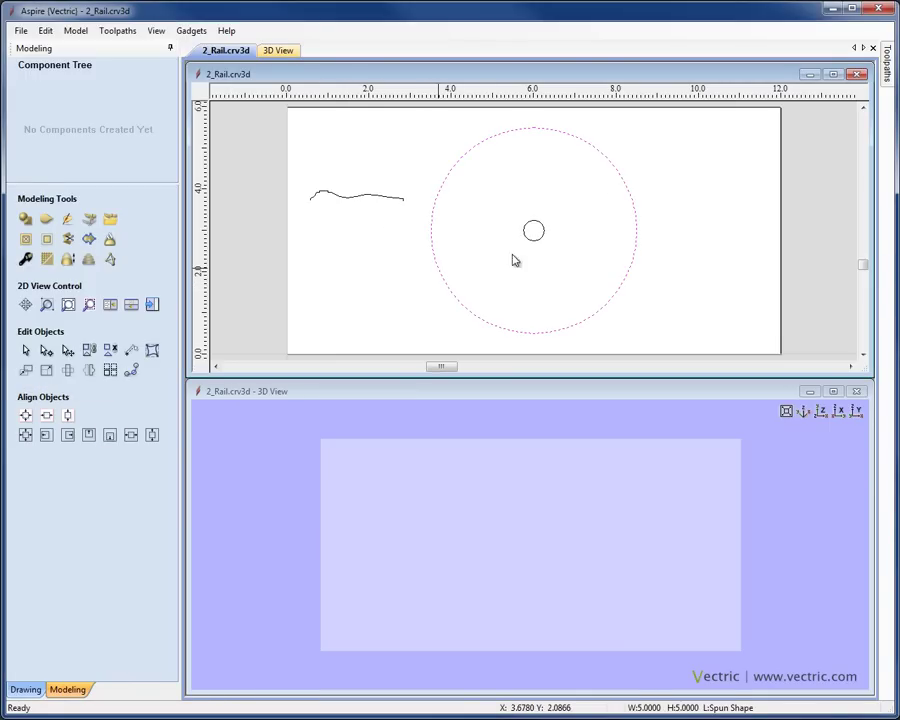
pyautogui.click(528, 241)
pyautogui.click(401, 202)
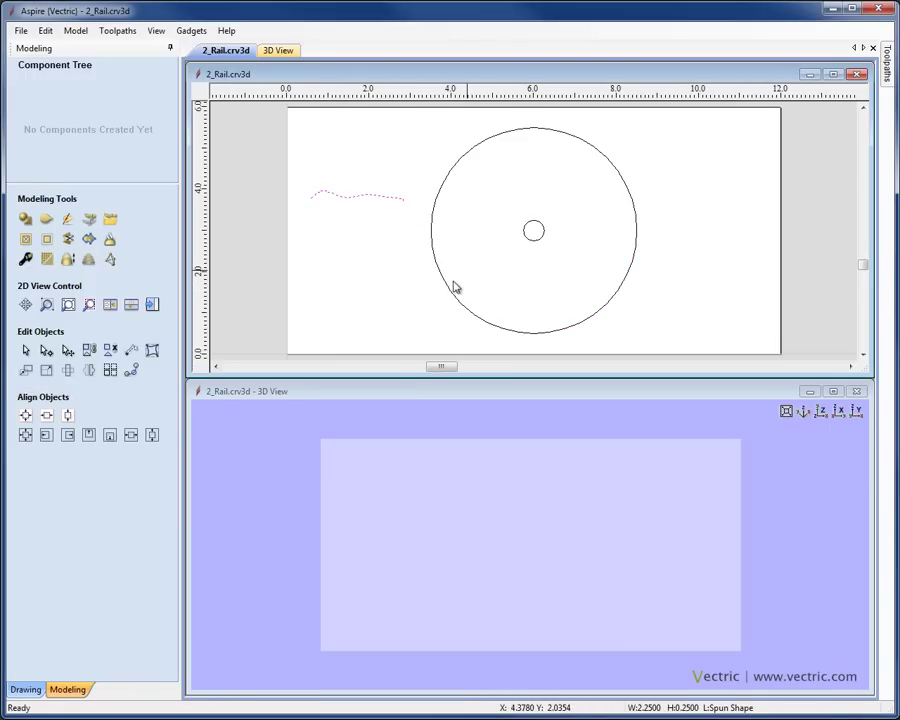
# - Create a Two Rail Sweep with the large and small circles as rails and the wavy profile as cross section
pyautogui.click(449, 290)
pyautogui.keyDown('shift'); pyautogui.click(537, 242); pyautogui.keyUp('shift')
pyautogui.keyDown('shift'); pyautogui.click(347, 200); pyautogui.keyUp('shift')
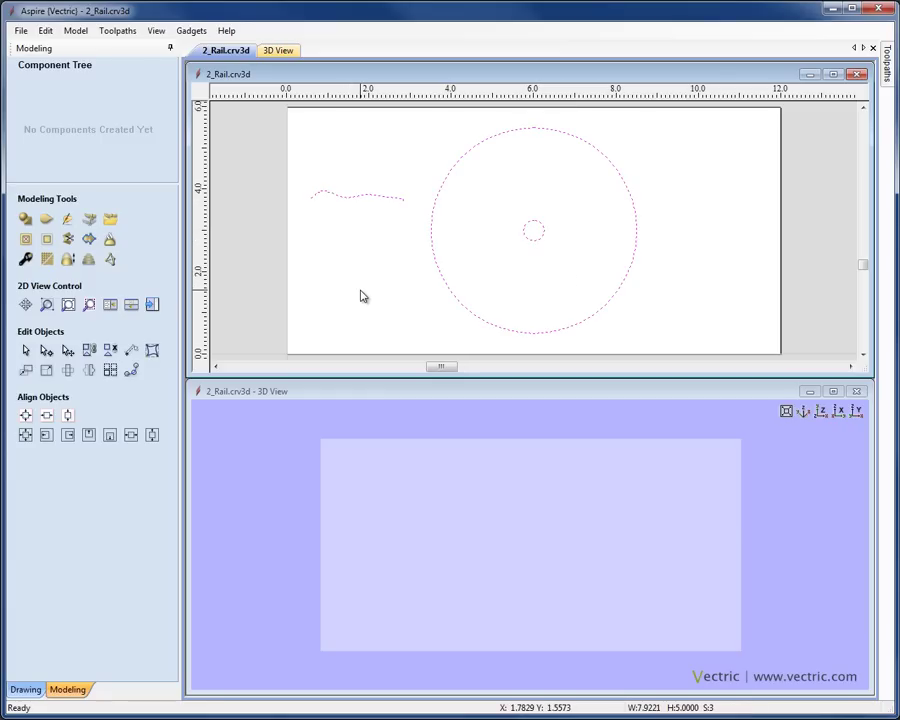
pyautogui.click(46, 219)
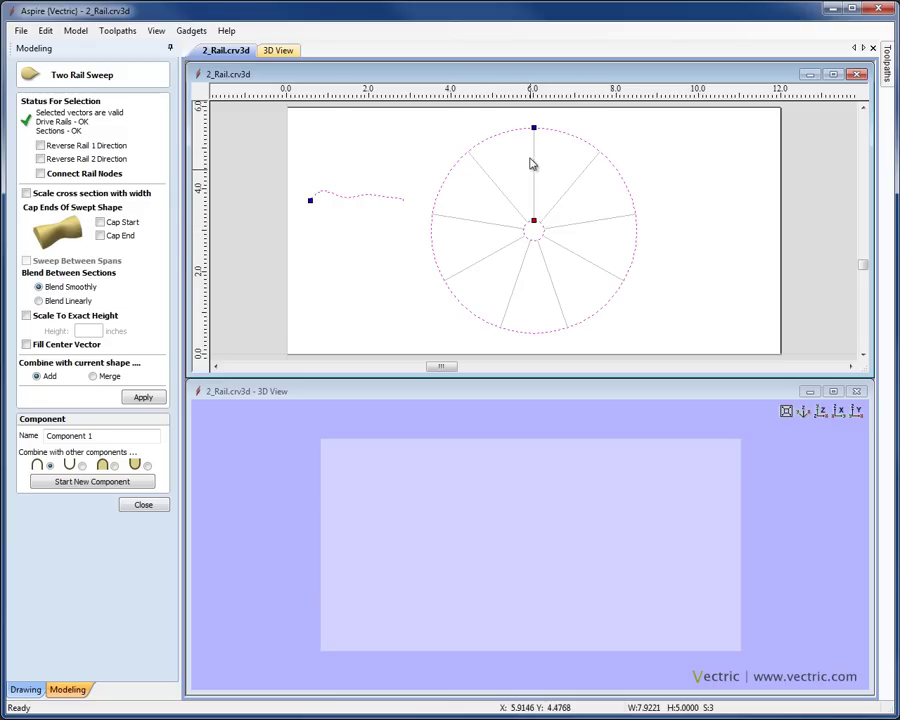
pyautogui.click(143, 398)
pyautogui.moveTo(546, 616); pyautogui.dragTo(562, 577)
pyautogui.scroll(3, 534, 585)
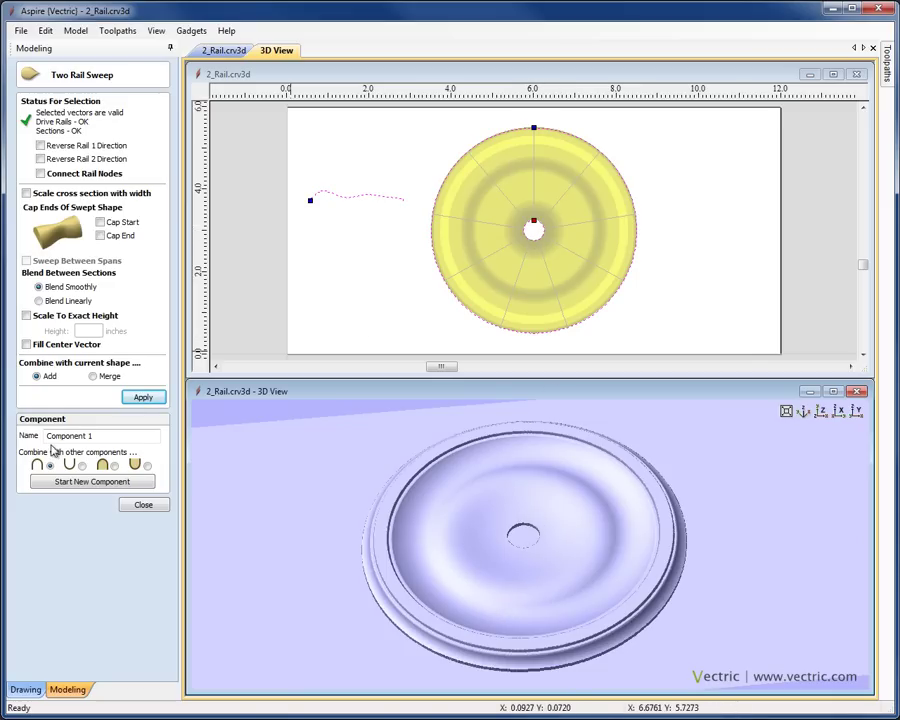
# - Fill the center vector of the circular sweep and inspect the dish at an angle and from above
pyautogui.click(26, 344)
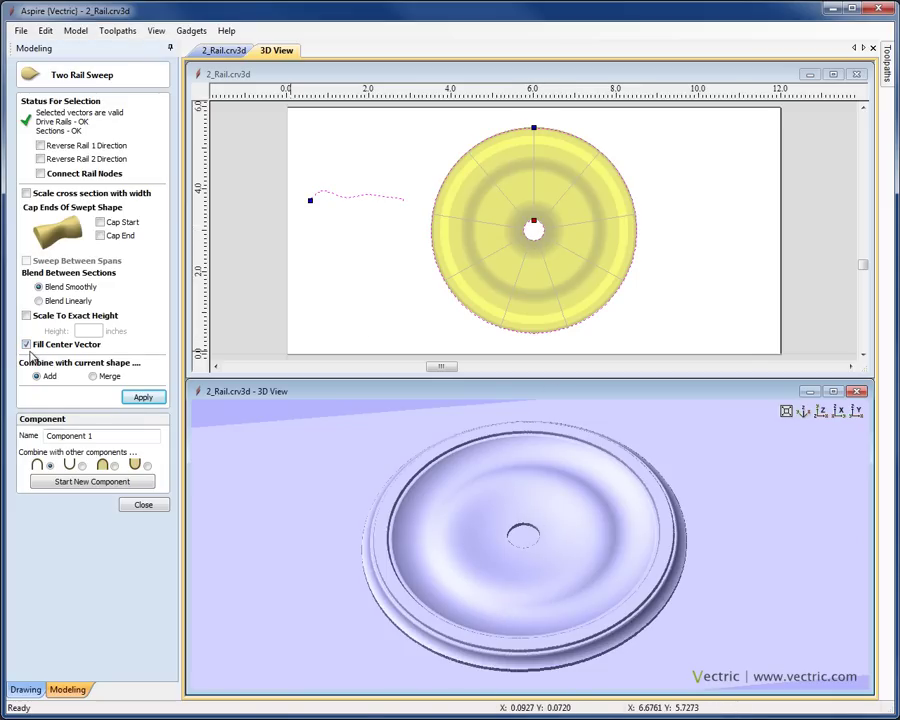
pyautogui.moveTo(527, 603); pyautogui.dragTo(603, 592)
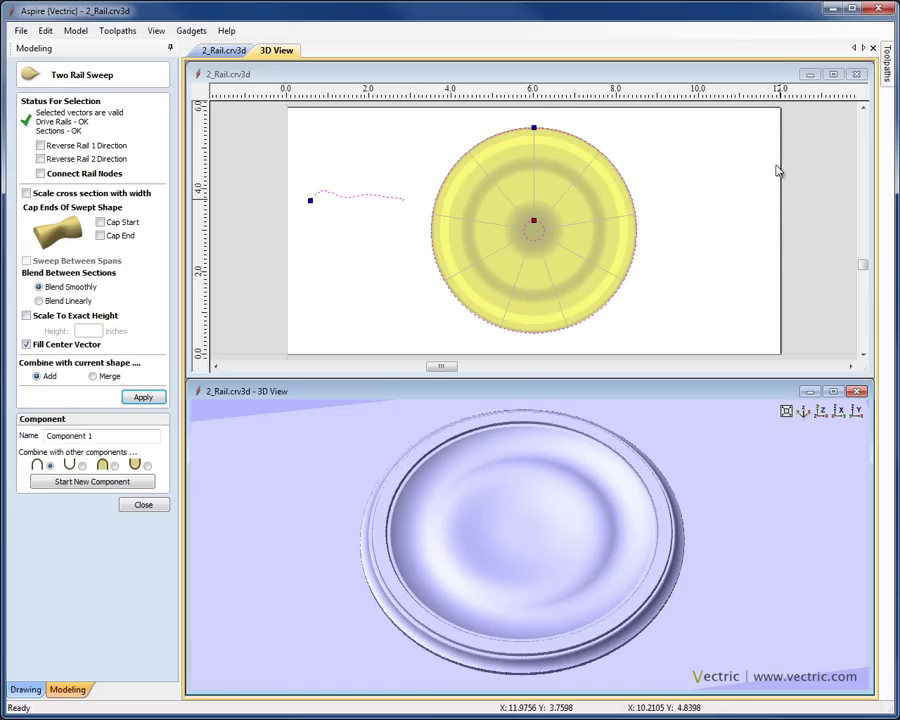
pyautogui.click(820, 412)
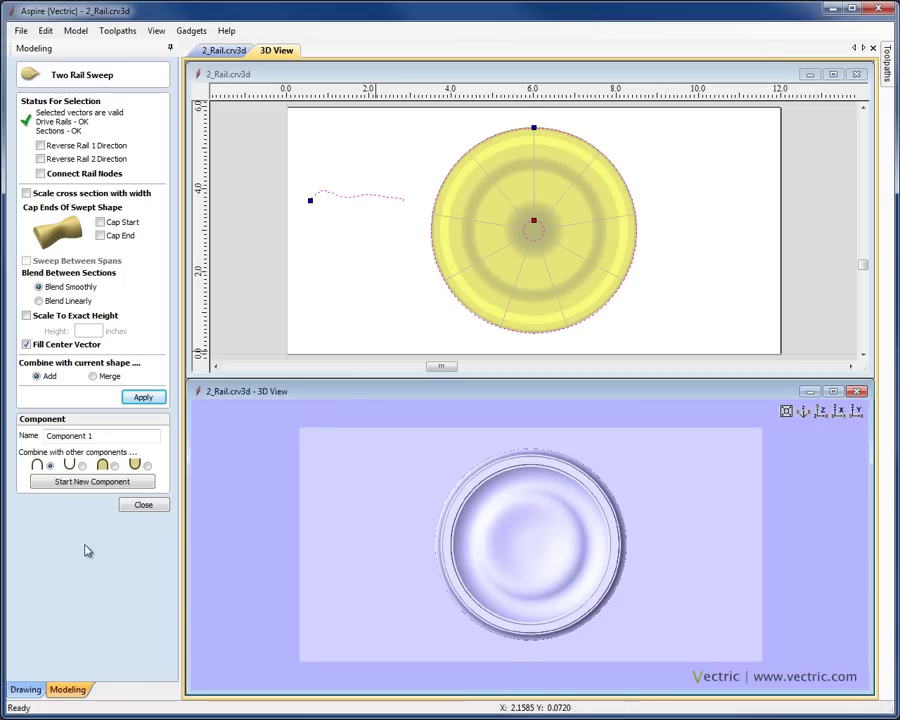
# - Close the Two Rail Sweep and delete the dish component
pyautogui.click(143, 504)
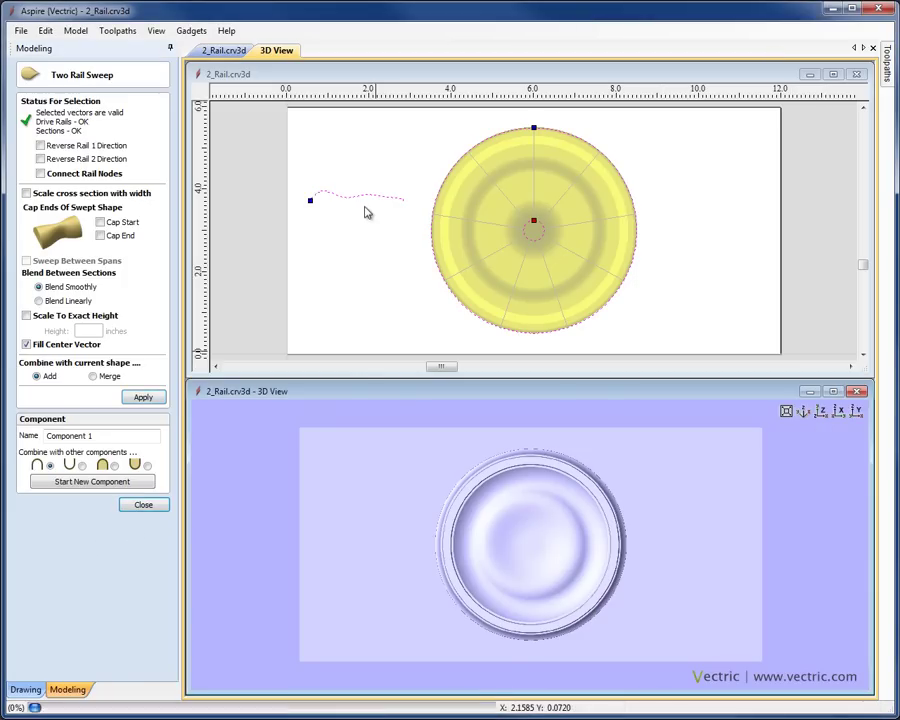
pyautogui.click(278, 255)
pyautogui.click(486, 251)
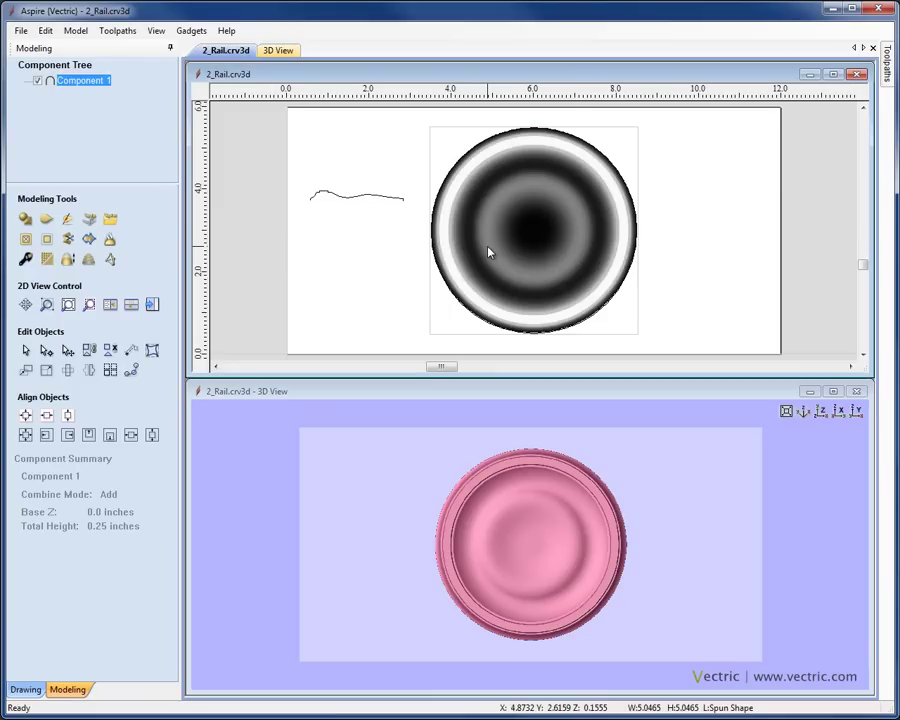
pyautogui.press('Delete')
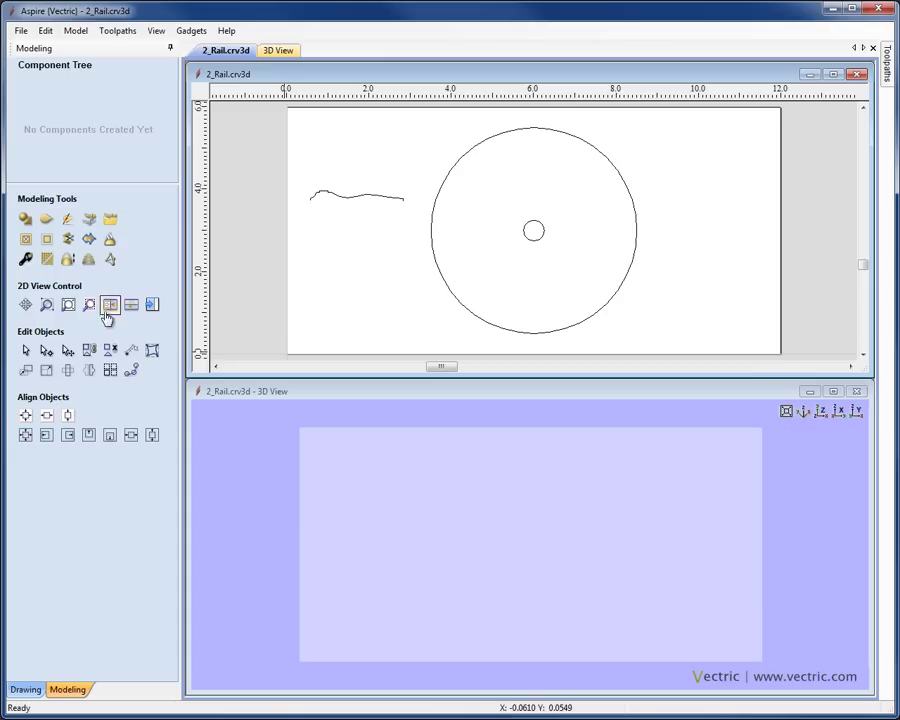
# - Hide the Spun Shape layer and make the Multi Cross Sections layer visible and active
pyautogui.hotkey('ctrl', 'l')
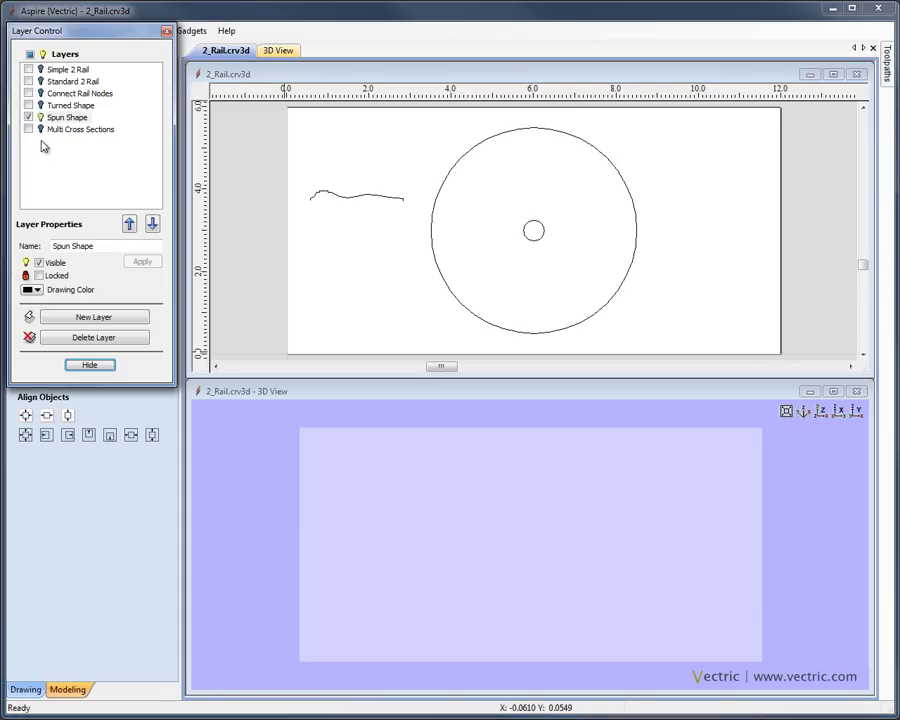
pyautogui.click(28, 118)
pyautogui.click(28, 129)
pyautogui.click(56, 130)
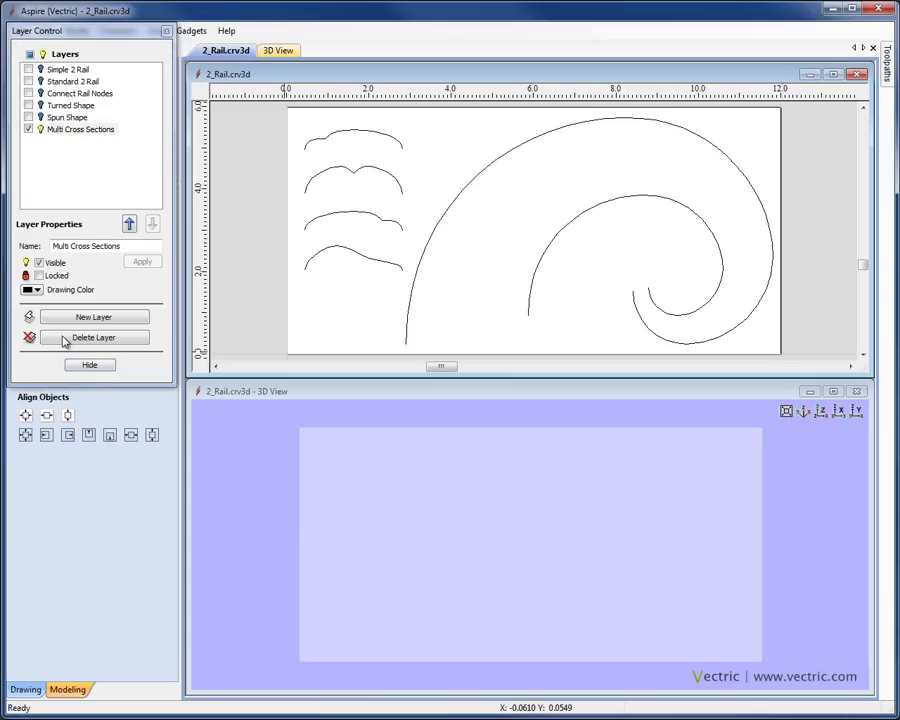
pyautogui.click(88, 365)
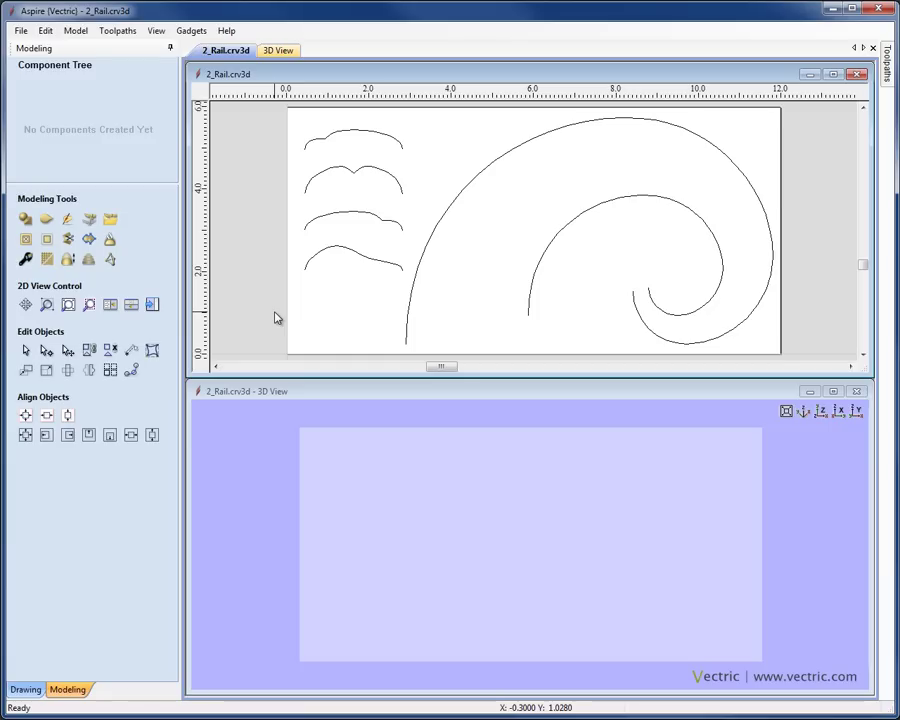
# - Select segments of the outer and inner scroll curves one at a time to examine how the rails are divided
pyautogui.click(410, 316)
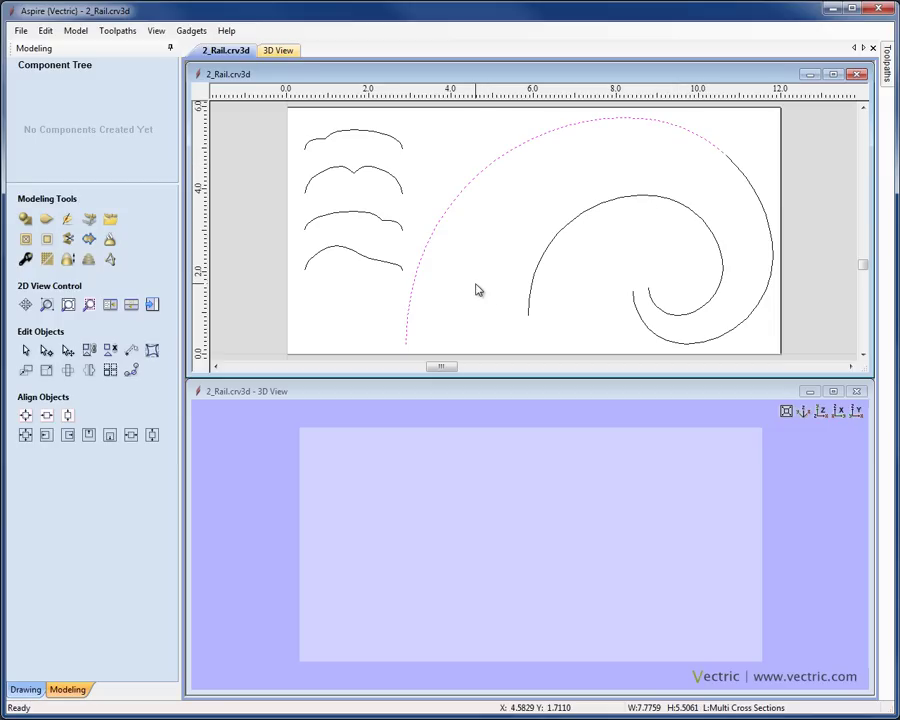
pyautogui.press('Escape')
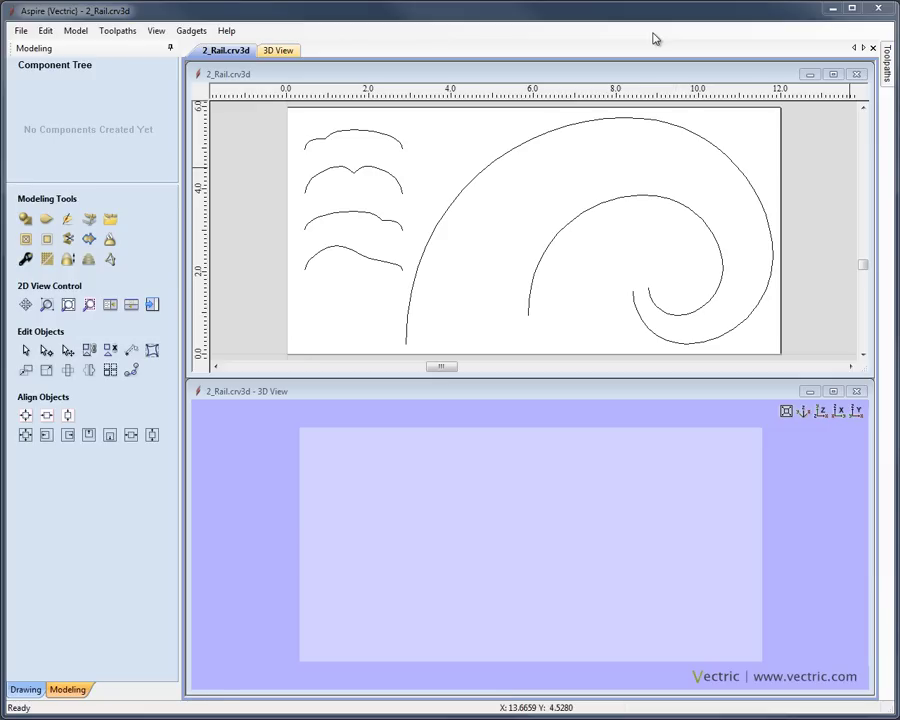
pyautogui.click(511, 157)
pyautogui.click(743, 184)
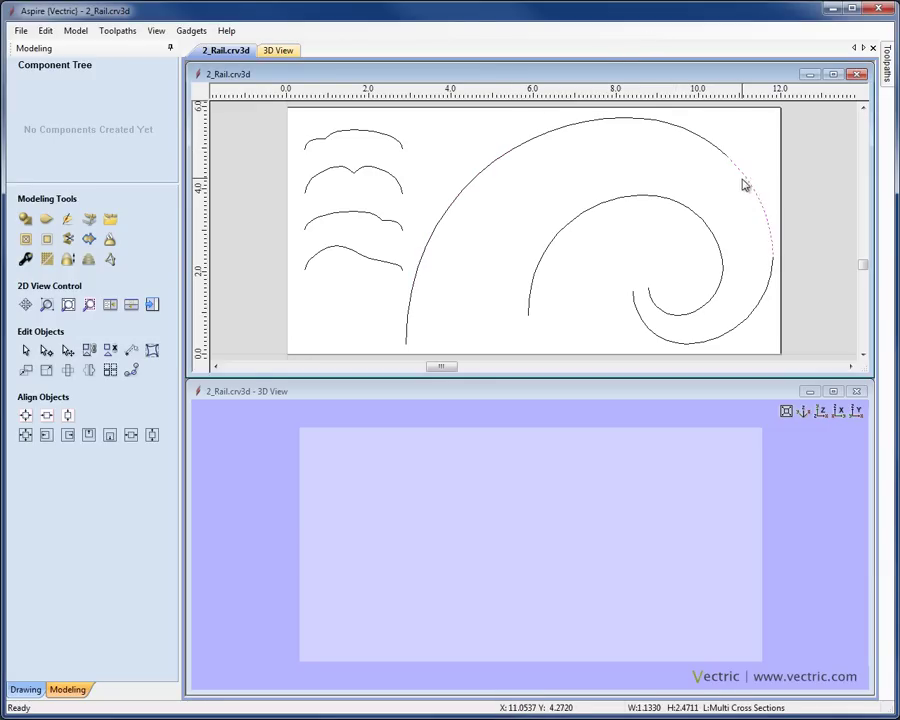
pyautogui.click(754, 316)
pyautogui.click(609, 207)
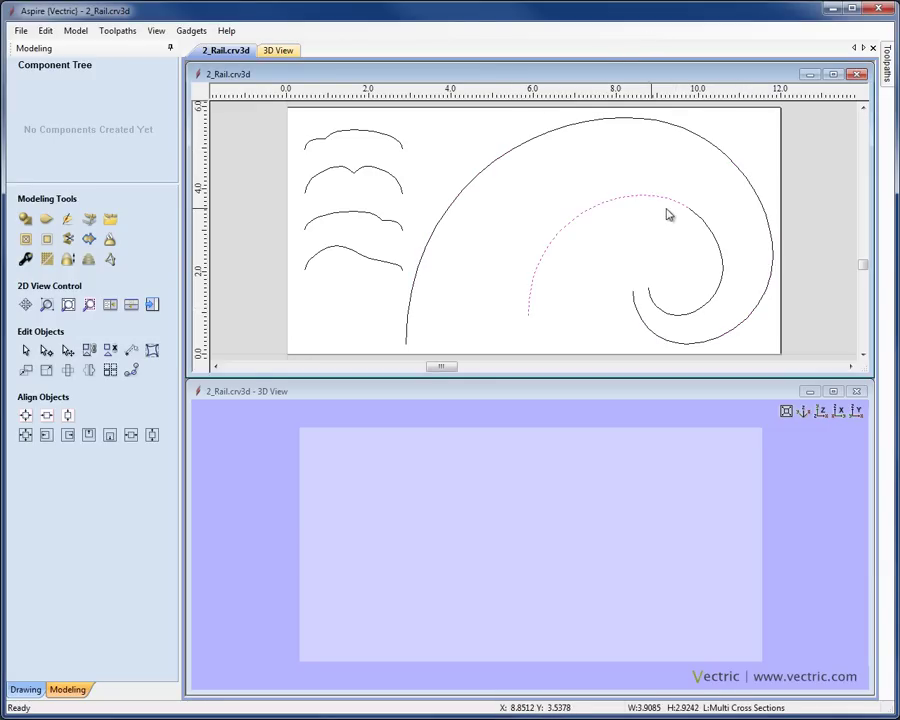
pyautogui.click(712, 296)
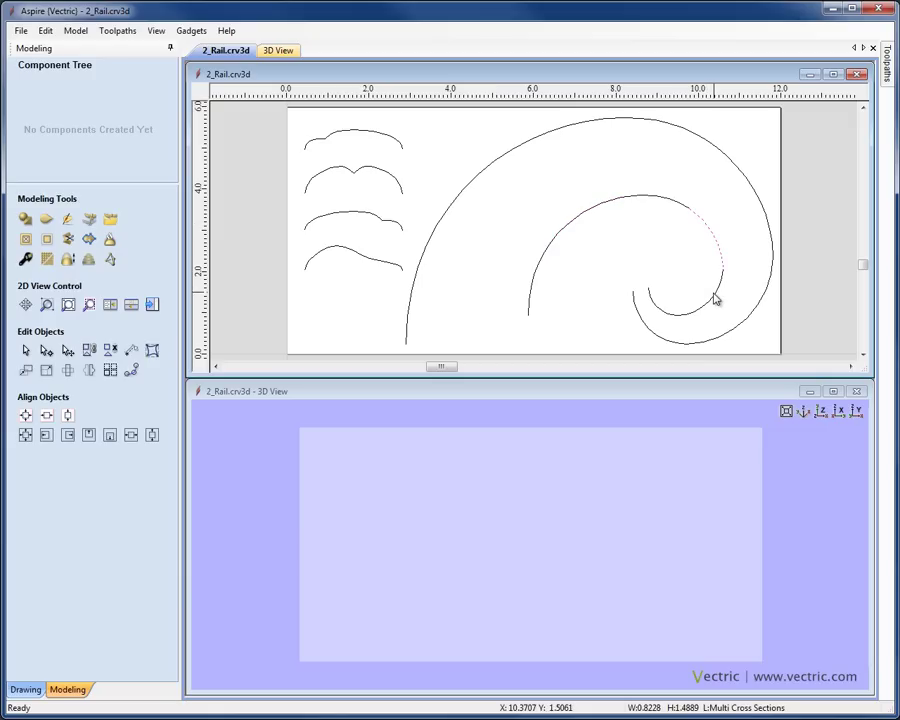
pyautogui.click(580, 272)
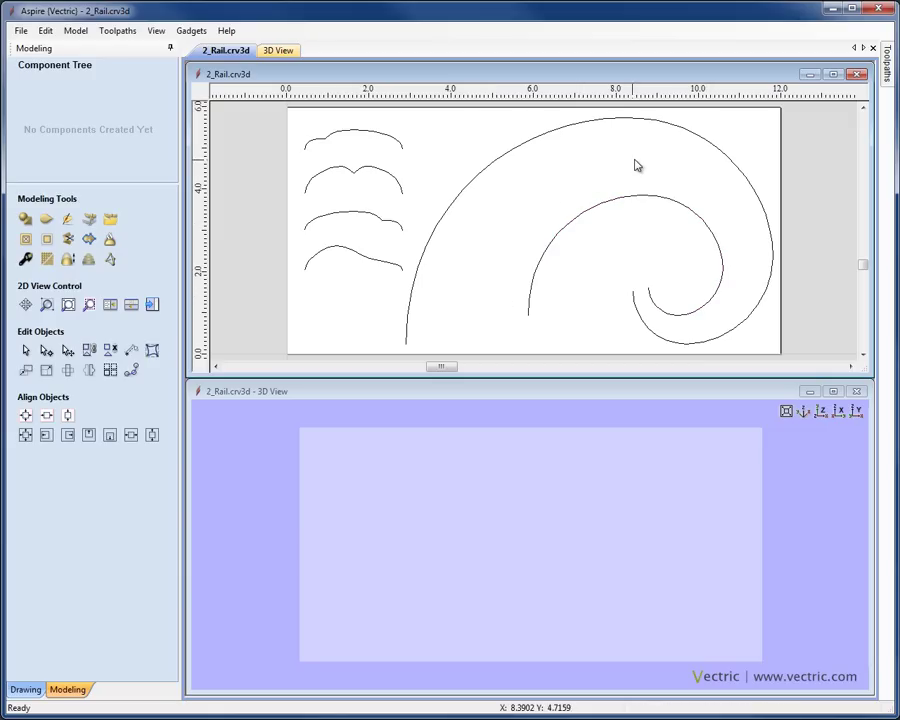
# - Create a Two Rail Sweep with the first outer and inner scroll segments as rails and the upper two profiles as cross sections
pyautogui.click(425, 255)
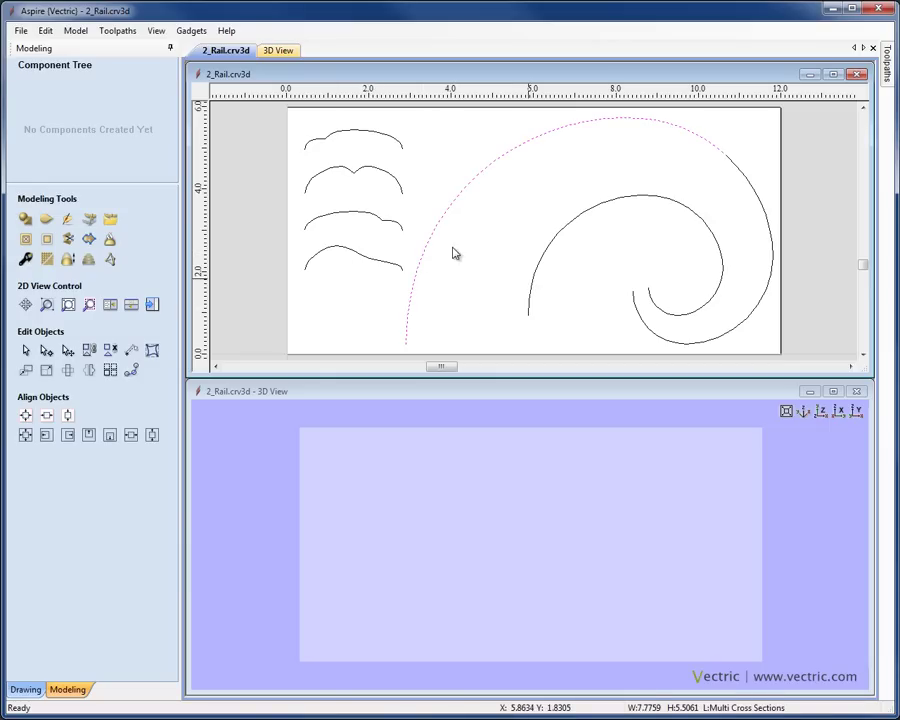
pyautogui.keyDown('shift'); pyautogui.click(545, 256); pyautogui.keyUp('shift')
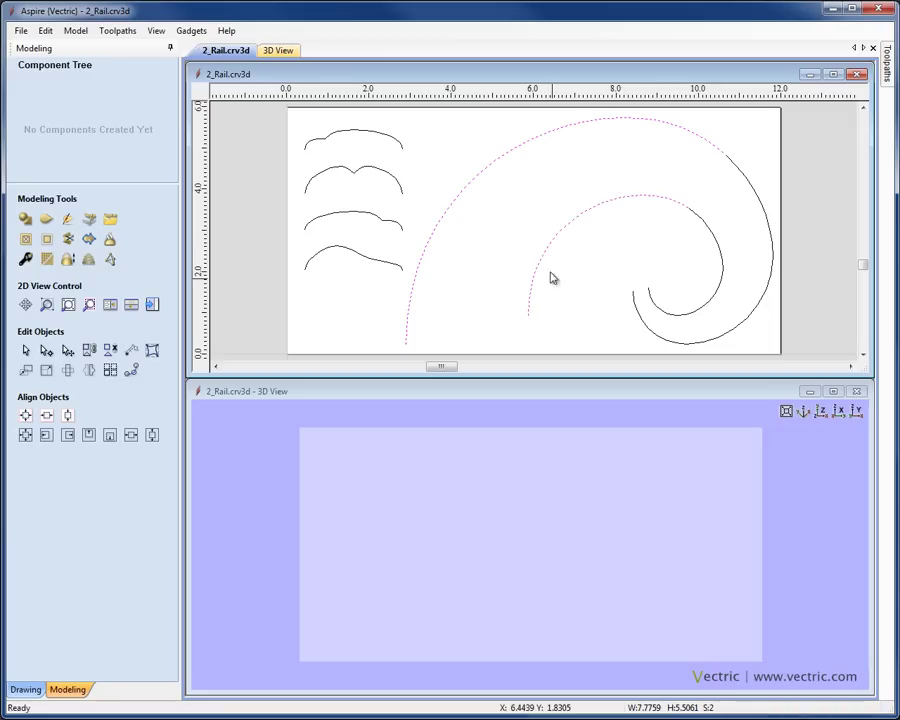
pyautogui.keyDown('shift'); pyautogui.click(369, 137); pyautogui.keyUp('shift')
pyautogui.keyDown('shift'); pyautogui.click(354, 177); pyautogui.keyUp('shift')
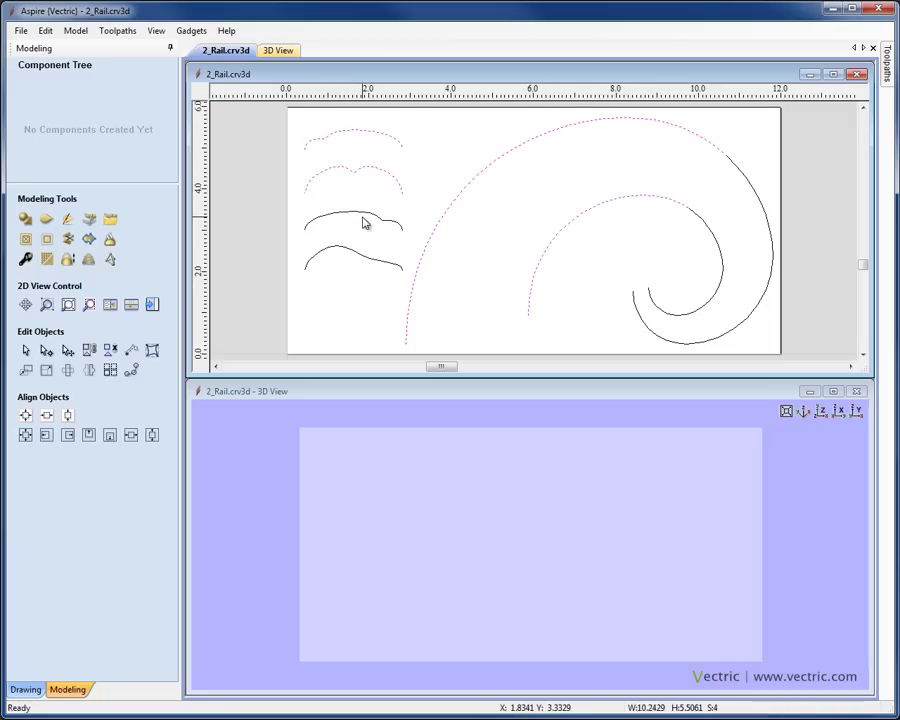
pyautogui.click(46, 219)
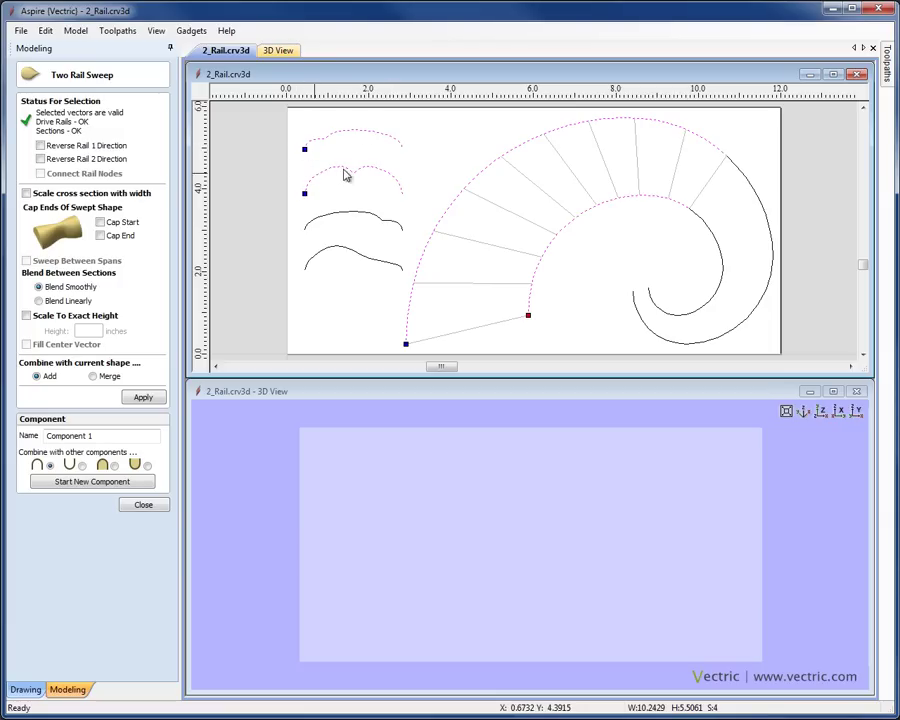
pyautogui.click(142, 398)
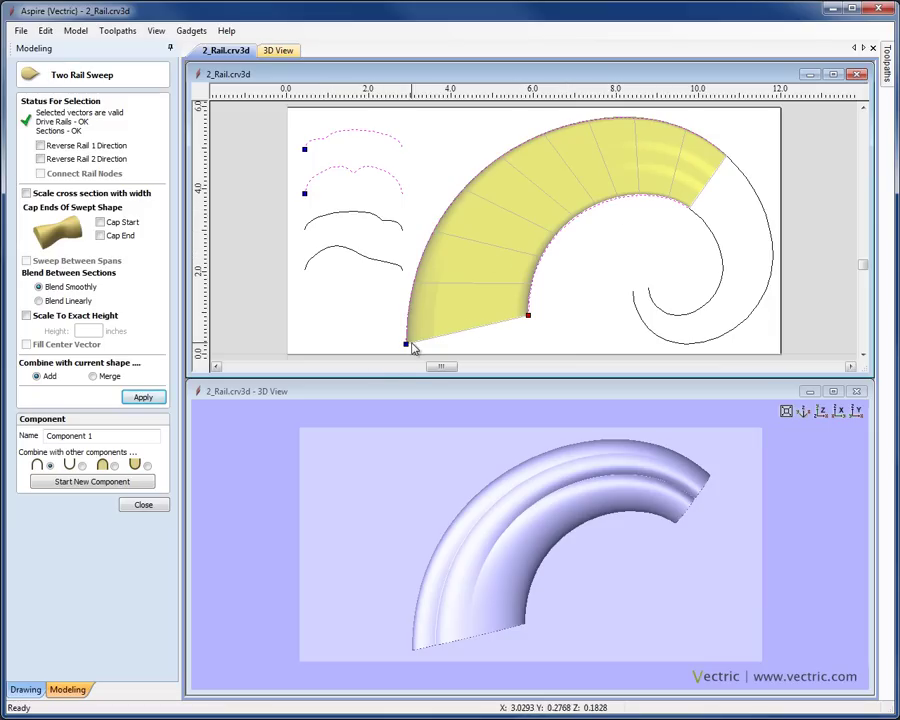
# - Keep the current sweep and merge in a second one along the middle scroll segments, using the second and third profiles as cross sections
pyautogui.click(755, 190)
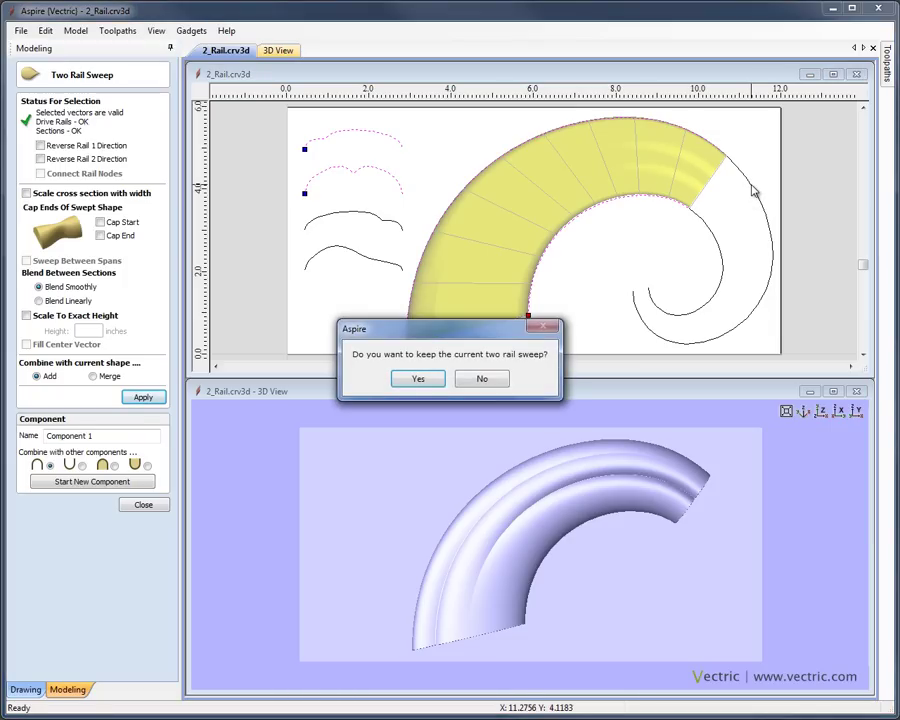
pyautogui.click(418, 379)
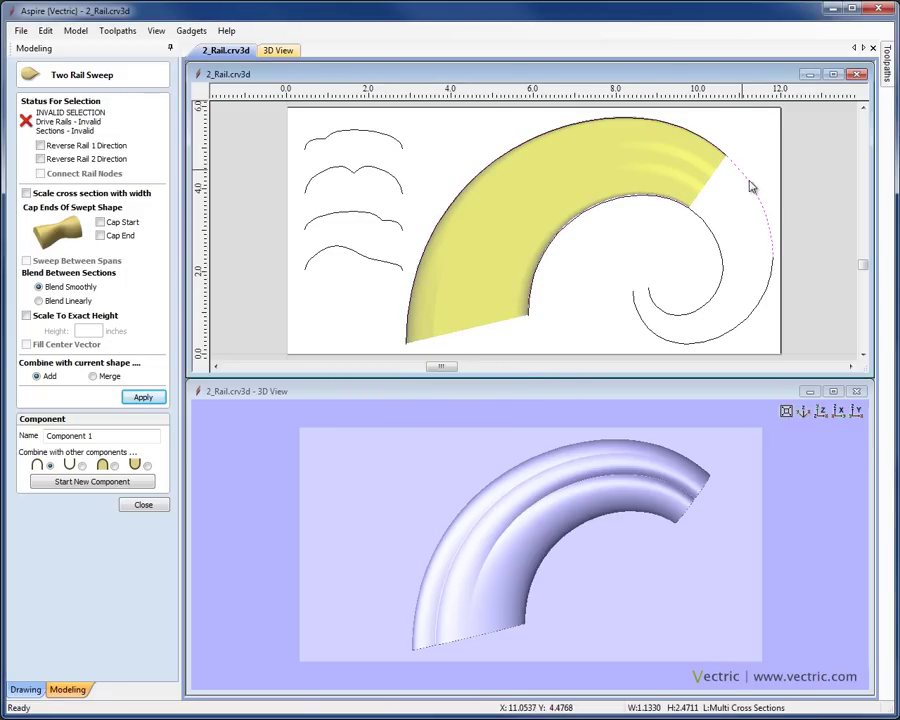
pyautogui.keyDown('shift'); pyautogui.click(708, 234); pyautogui.keyUp('shift')
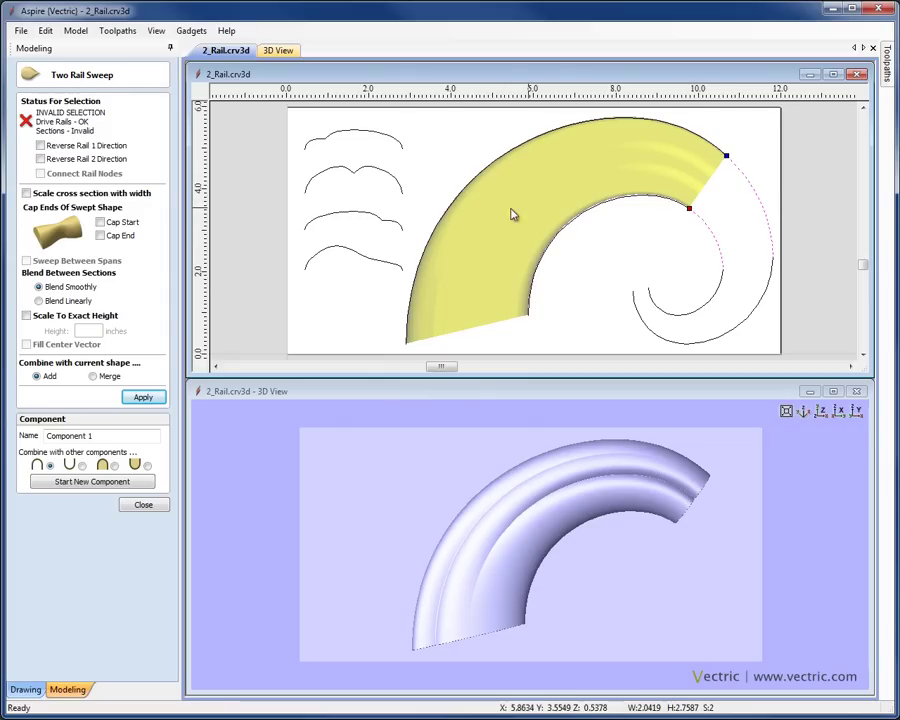
pyautogui.keyDown('shift'); pyautogui.click(390, 179); pyautogui.keyUp('shift')
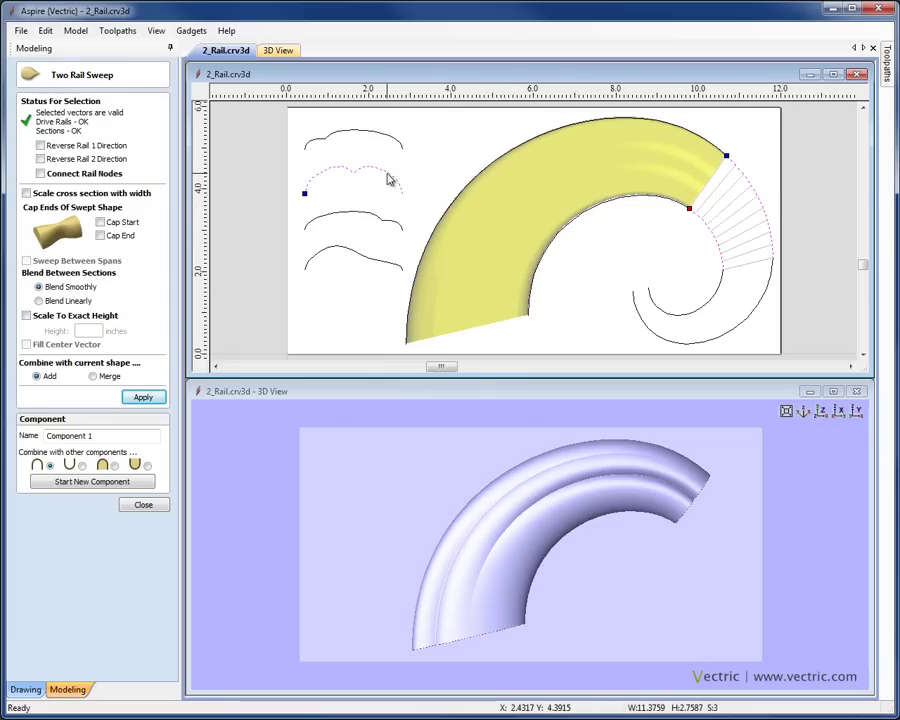
pyautogui.keyDown('shift'); pyautogui.click(370, 218); pyautogui.keyUp('shift')
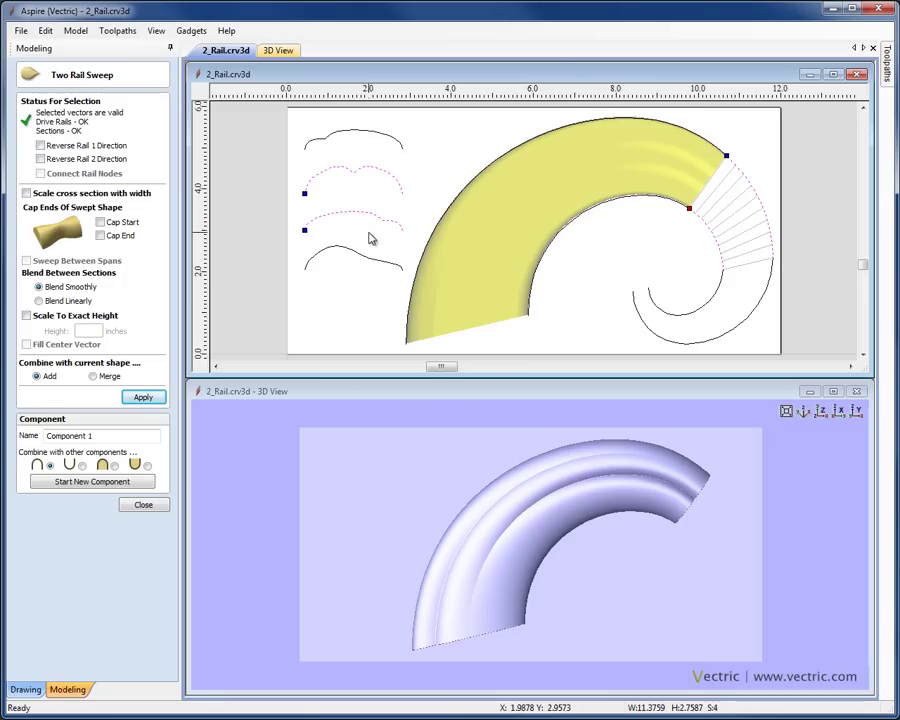
pyautogui.click(93, 376)
pyautogui.click(143, 397)
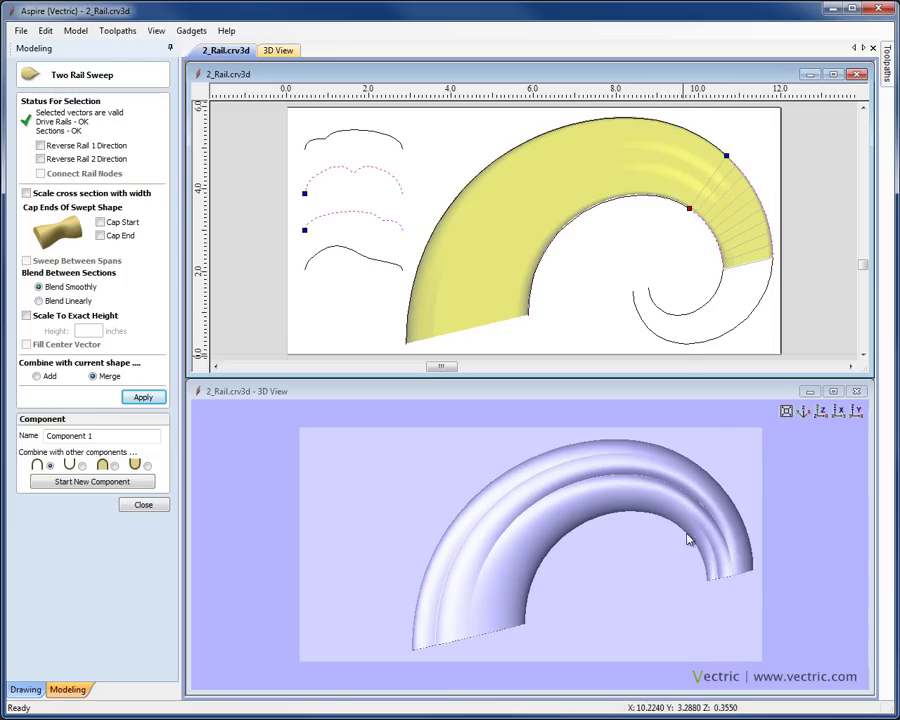
pyautogui.moveTo(657, 542); pyautogui.dragTo(740, 567)
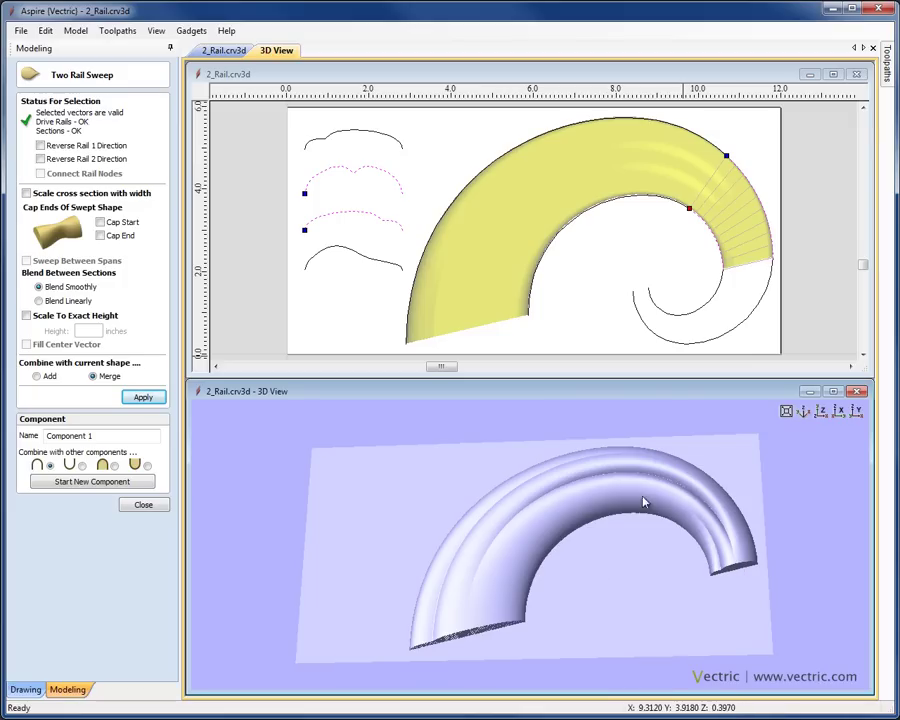
pyautogui.moveTo(597, 496)
pyautogui.mouseDown()
pyautogui.moveTo(619, 412)
pyautogui.moveTo(588, 537)
pyautogui.moveTo(593, 554)
pyautogui.moveTo(623, 544)
pyautogui.mouseUp()
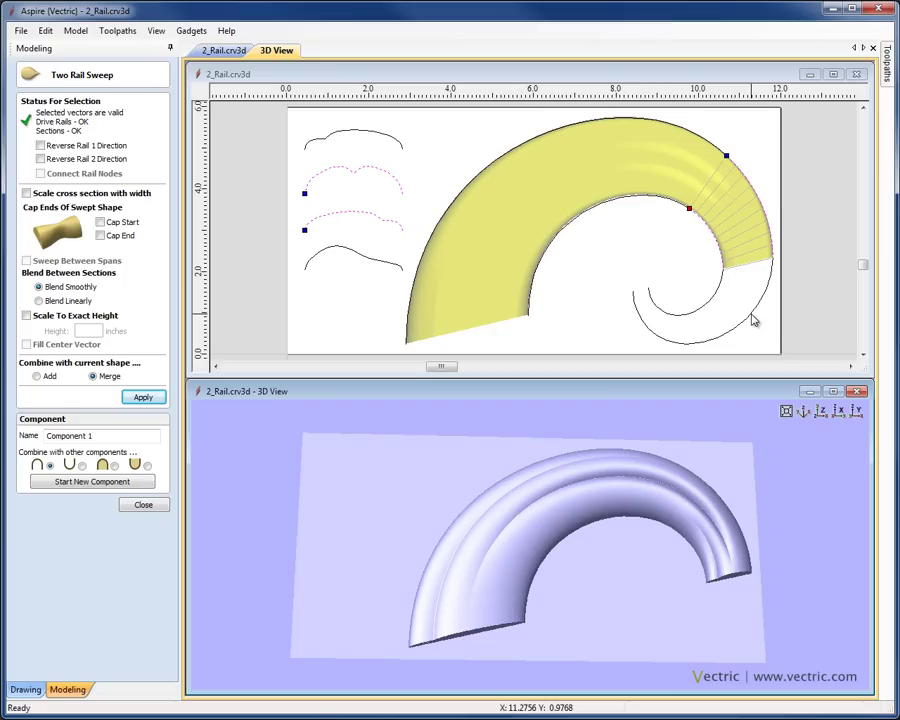
# - Keep the second sweep and merge in a third along the final outer and inner scroll segments, using the lower two profiles as cross sections
pyautogui.click(735, 353)
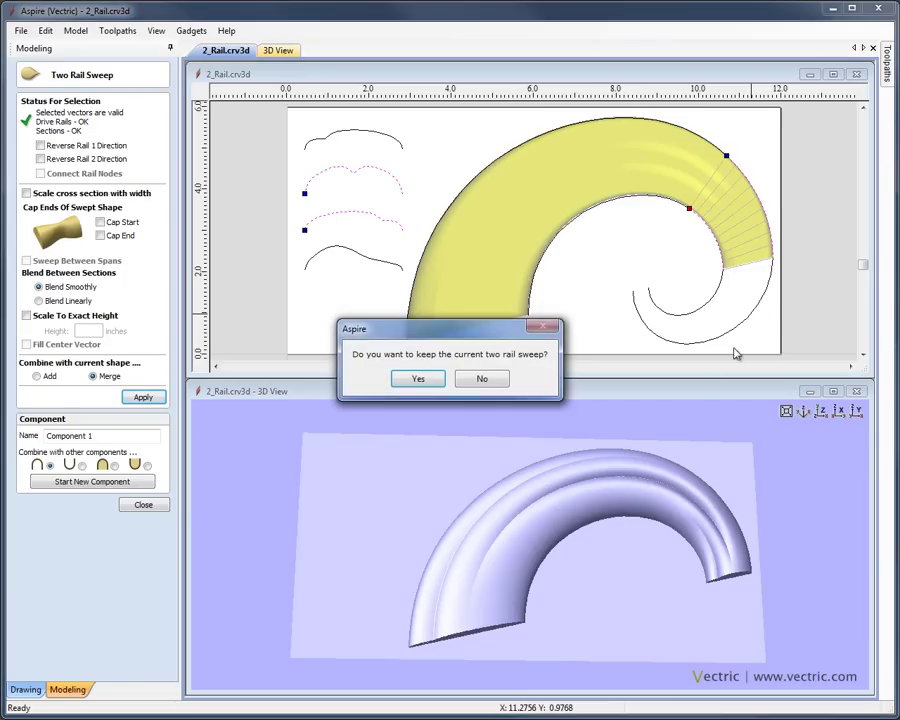
pyautogui.click(418, 382)
pyautogui.click(663, 340)
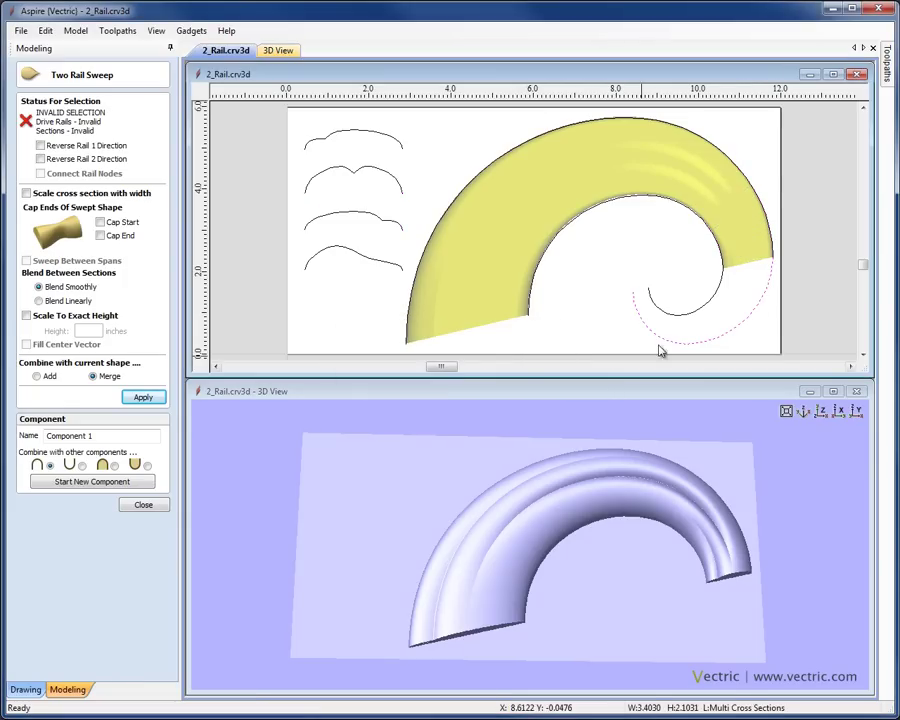
pyautogui.keyDown('shift'); pyautogui.click(703, 312); pyautogui.keyUp('shift')
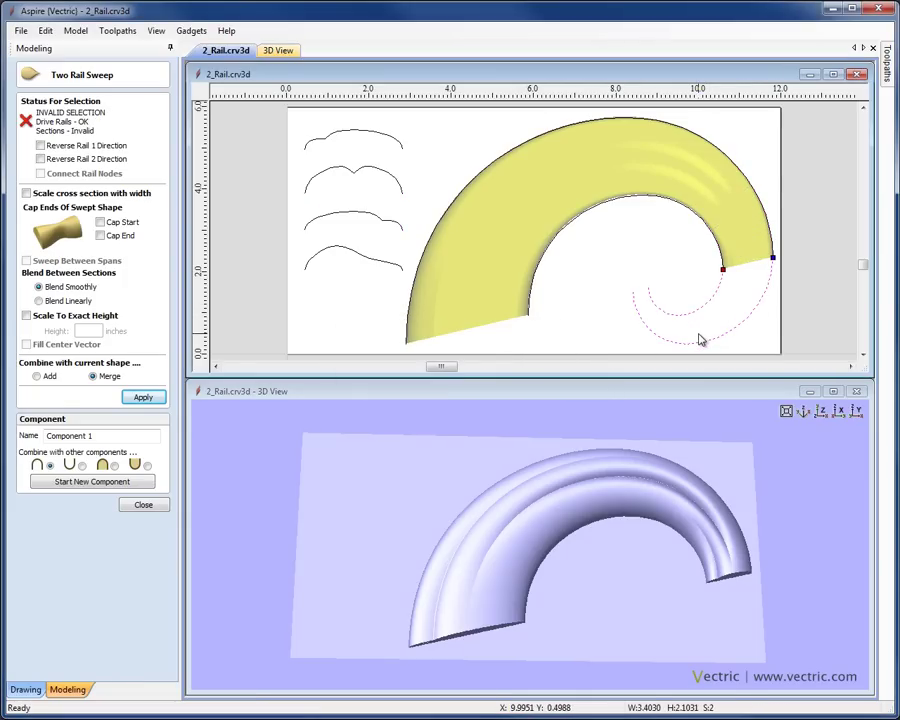
pyautogui.keyDown('shift'); pyautogui.click(369, 215); pyautogui.keyUp('shift')
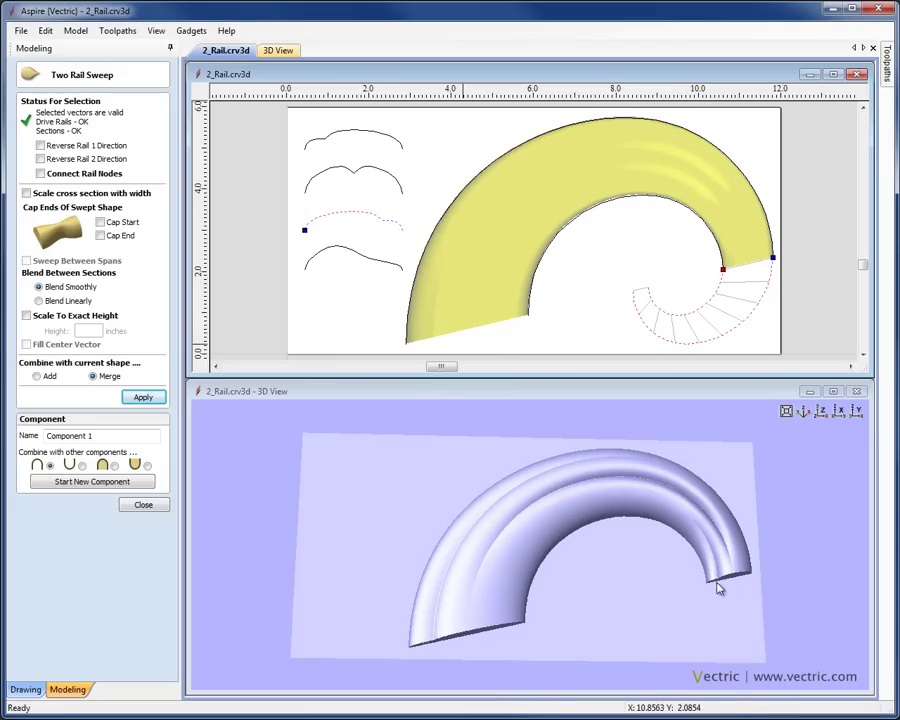
pyautogui.keyDown('shift'); pyautogui.click(369, 263); pyautogui.keyUp('shift')
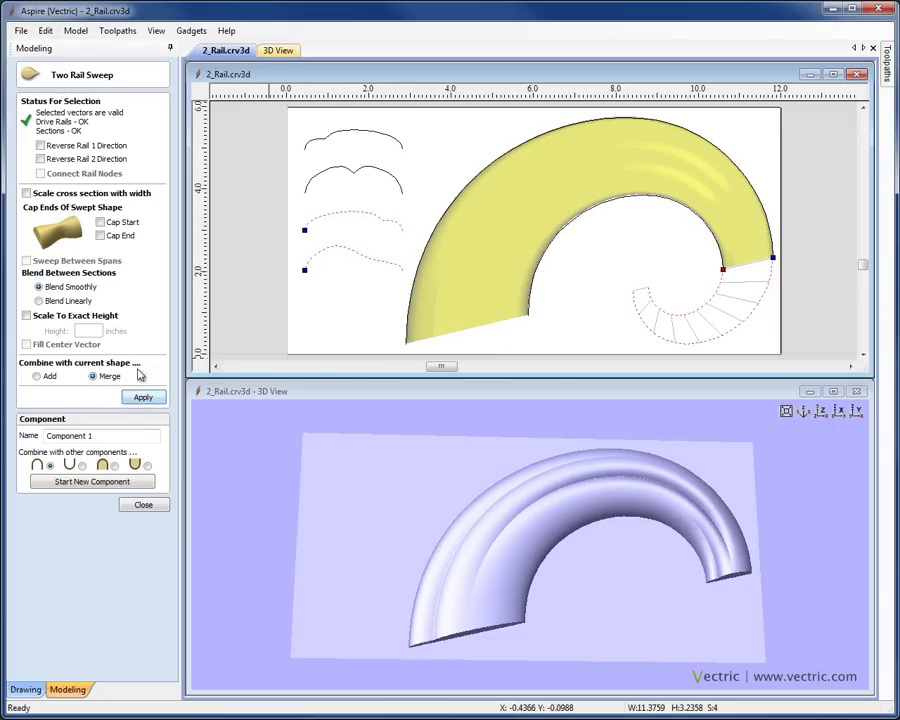
pyautogui.click(143, 398)
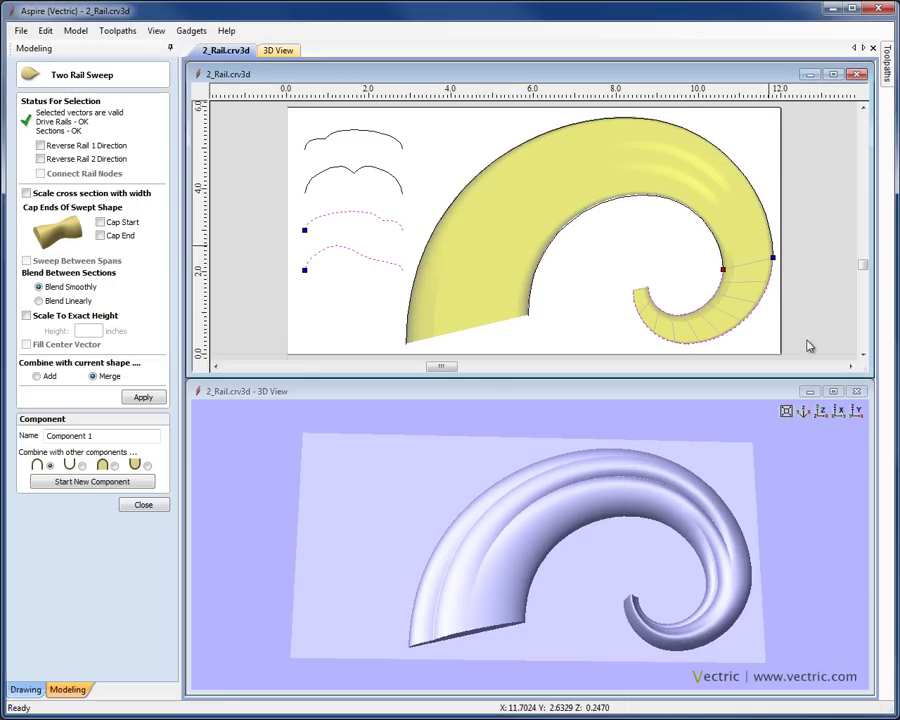
pyautogui.moveTo(697, 571)
pyautogui.mouseDown()
pyautogui.moveTo(643, 510)
pyautogui.moveTo(603, 502)
pyautogui.moveTo(659, 529)
pyautogui.moveTo(701, 581)
pyautogui.mouseUp()
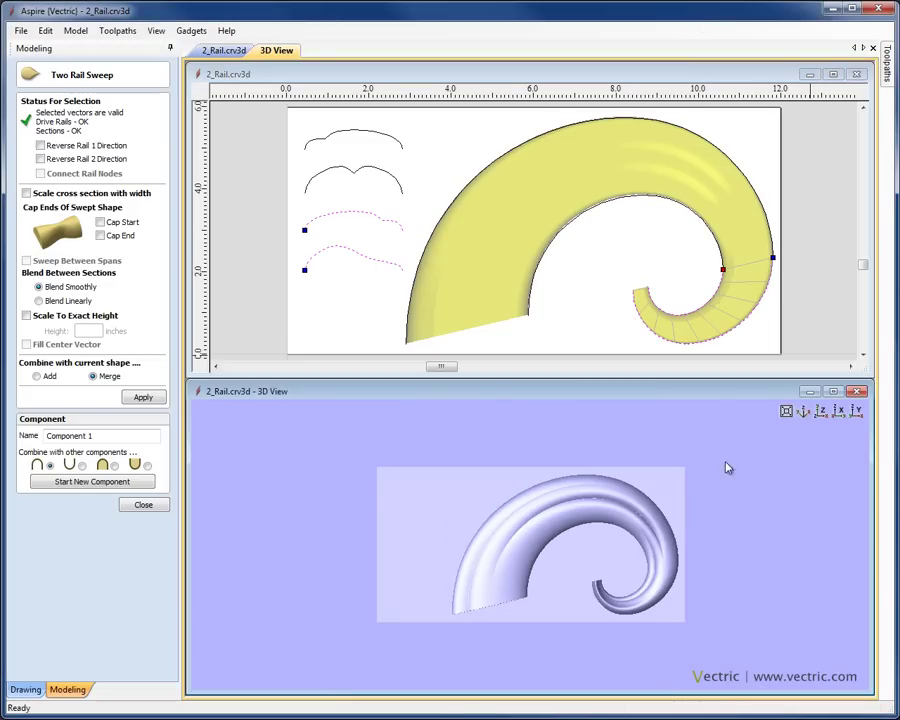
pyautogui.scroll(2, 703, 468)
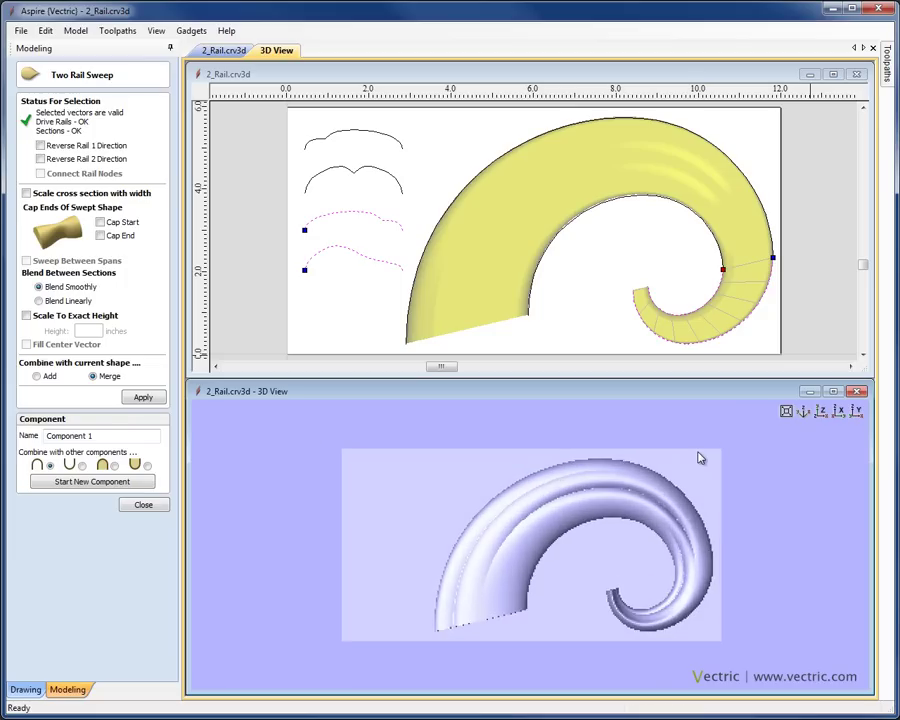
pyautogui.scroll(1, 700, 458)
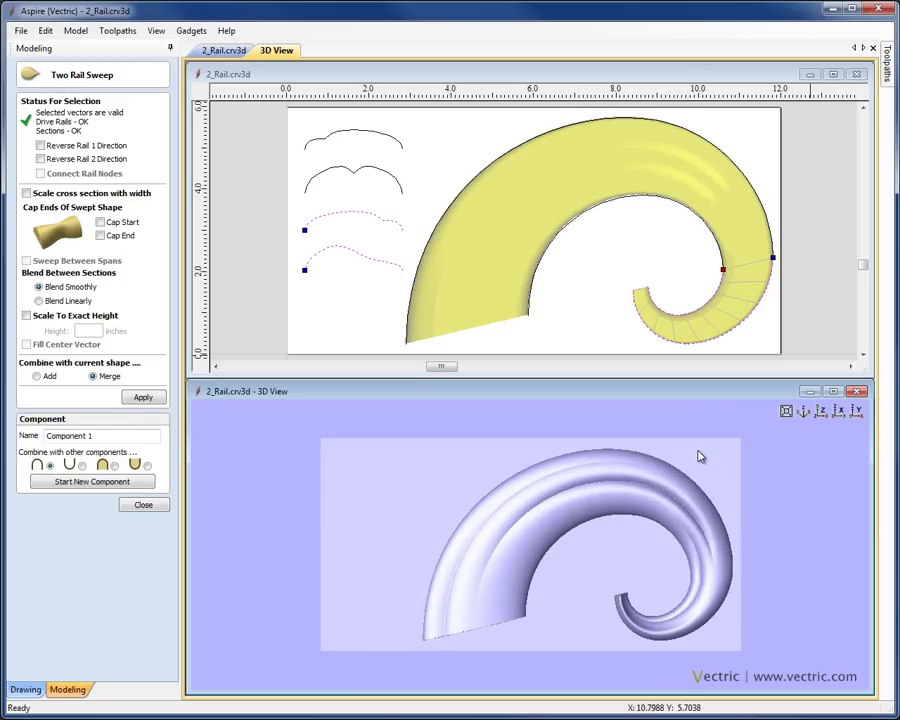